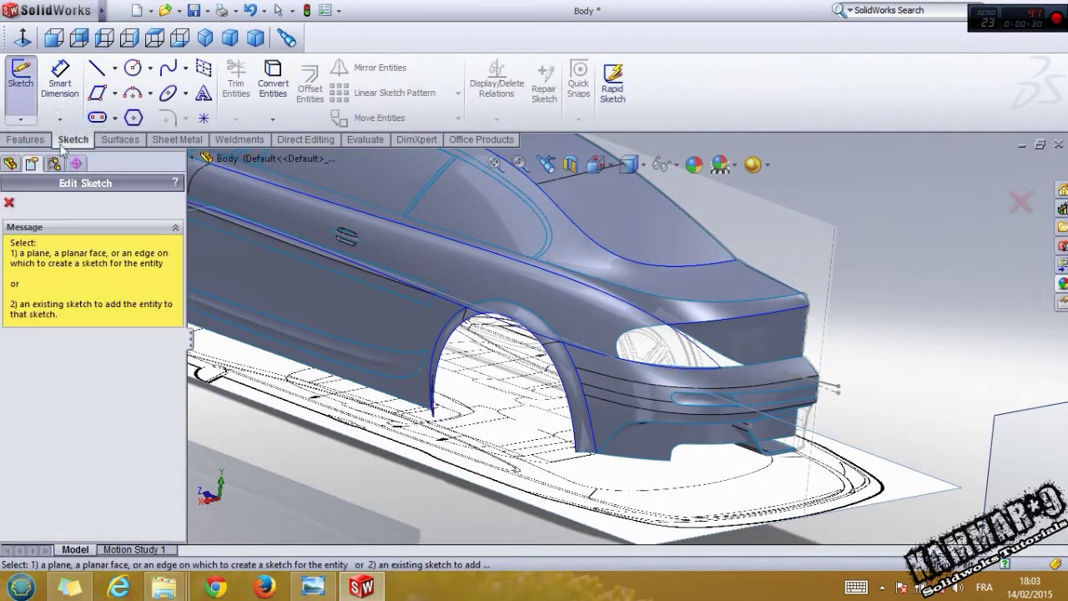
Step: Draw a two-point spline in a new 3D sketch across the rear light opening, following the horizontal line of the side reference image
left_click(14, 203)
left_click(34, 125)
left_click(50, 148)
left_click(168, 69)
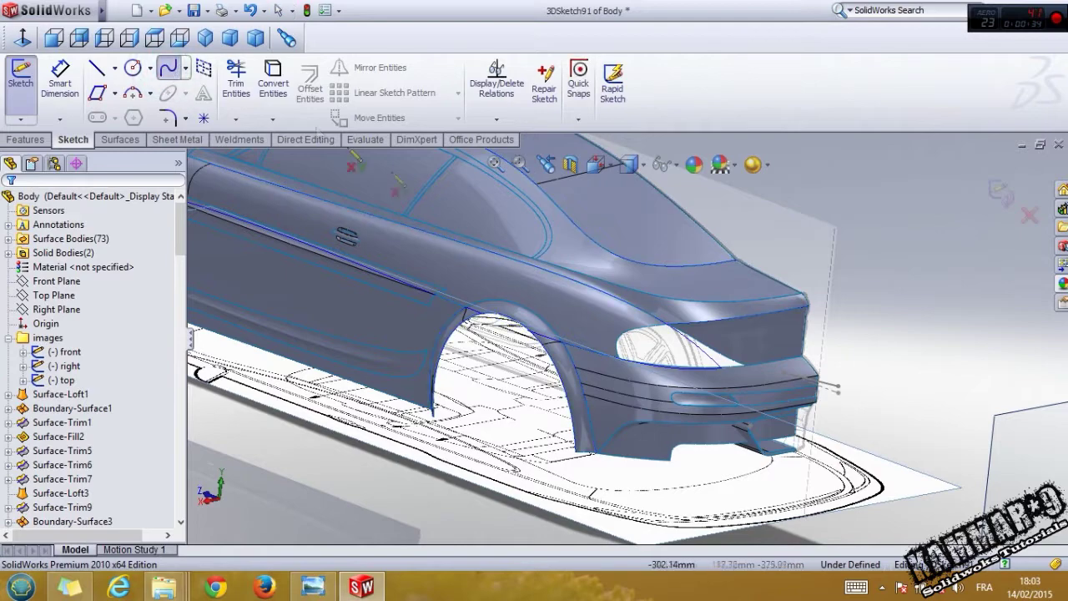
left_click(129, 37)
scroll(678, 315, "down", 5)
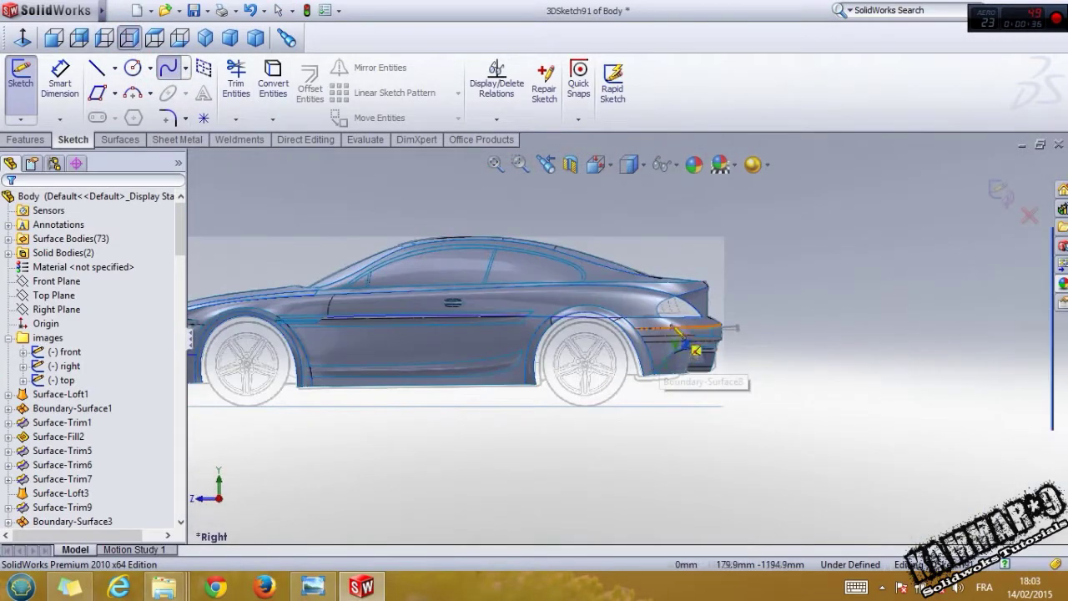
scroll(678, 315, "down", 5)
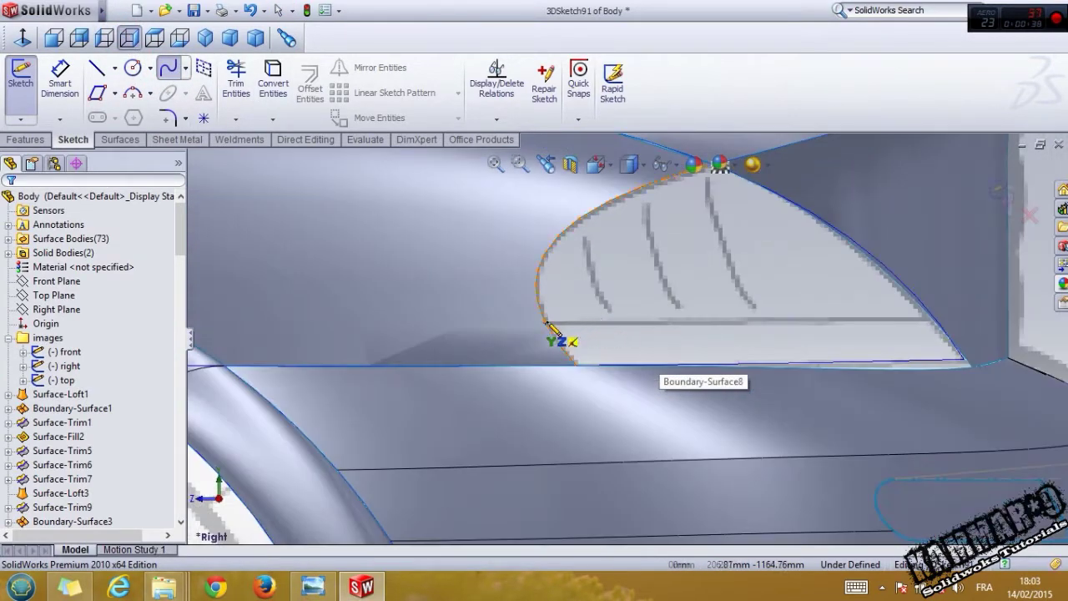
left_click(547, 323)
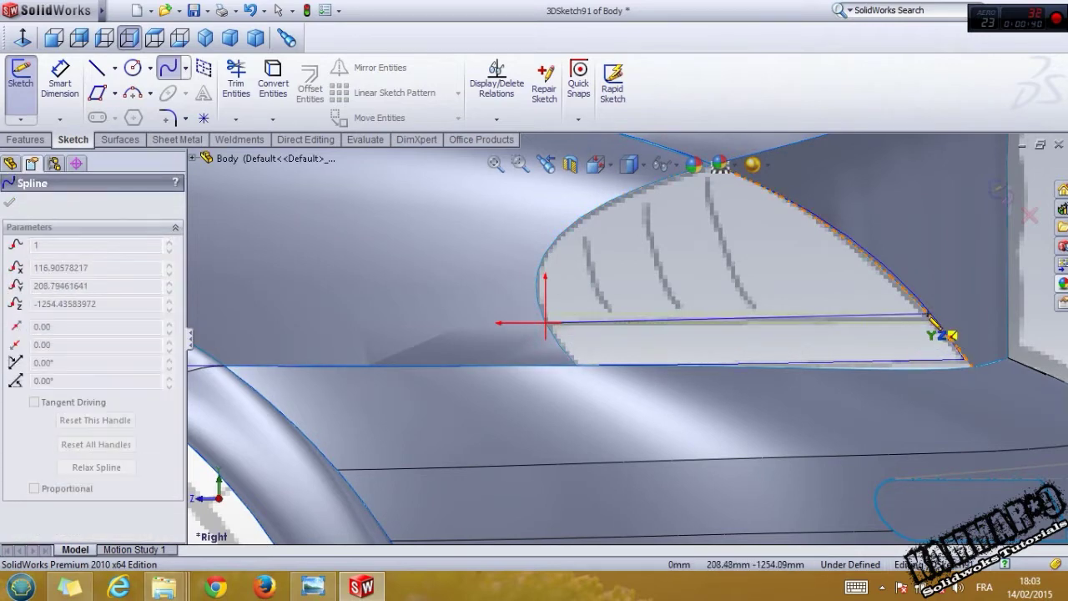
left_click(935, 319)
key("Escape")
Step: Bend the spline with its tangent handles in the top view so it follows the body's outer curvature, and exit the sketch
left_click(155, 37)
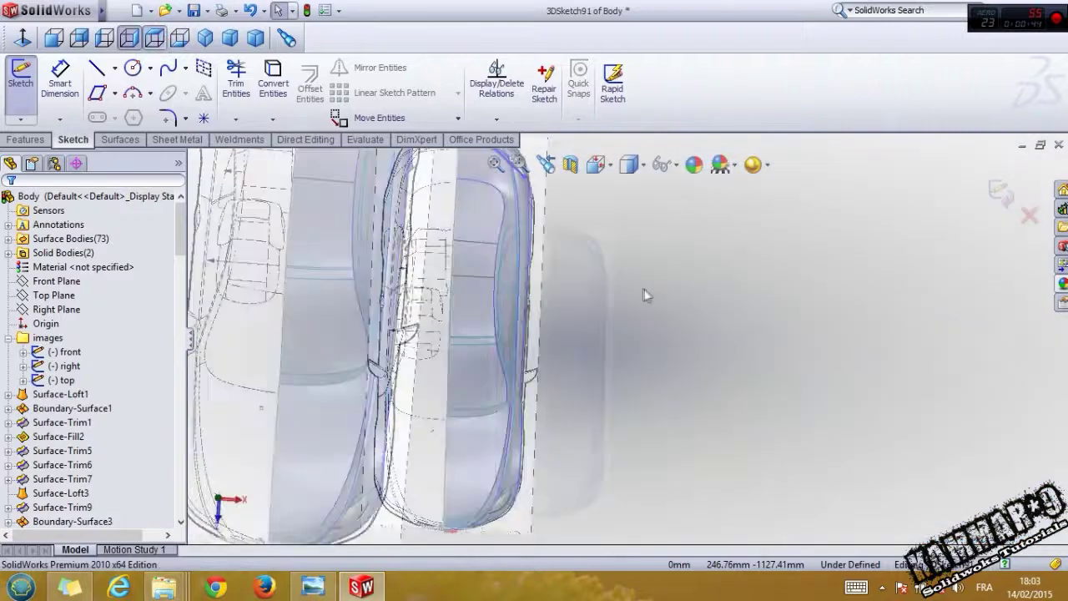
scroll(704, 328, "down", 9)
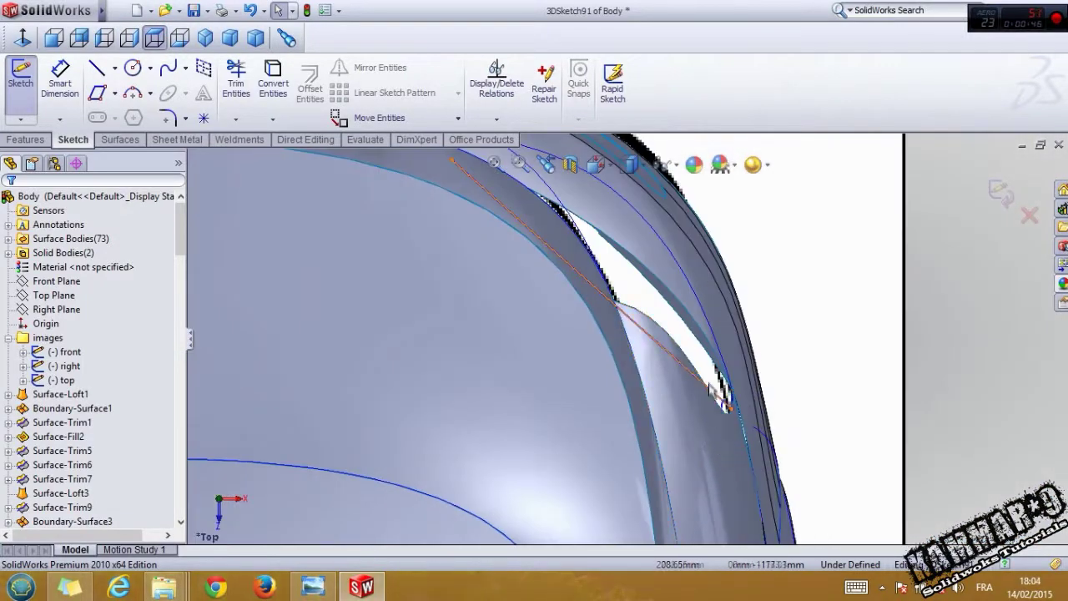
left_click(703, 384)
middle_click_drag(734, 311, 584, 313)
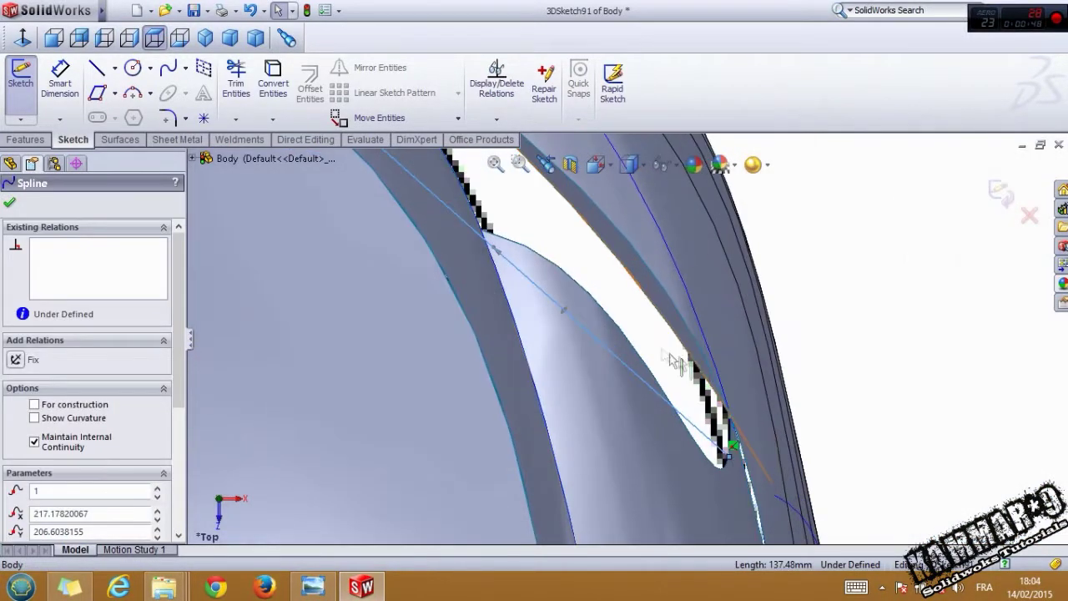
left_click_drag(610, 306, 644, 295)
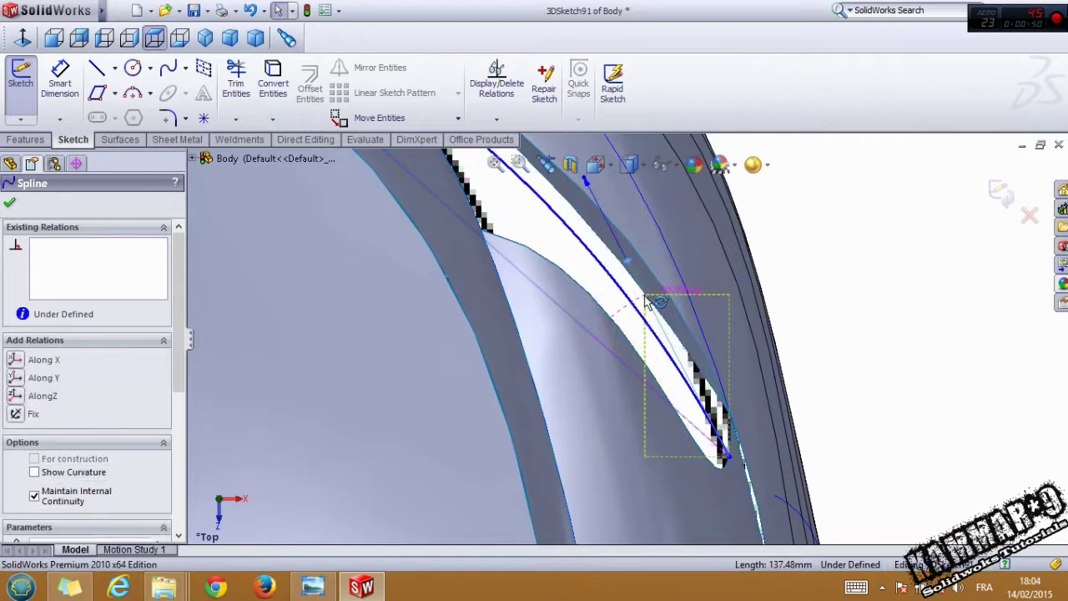
scroll(630, 334, "up", 3)
left_click_drag(603, 246, 599, 223)
scroll(592, 256, "up", 2)
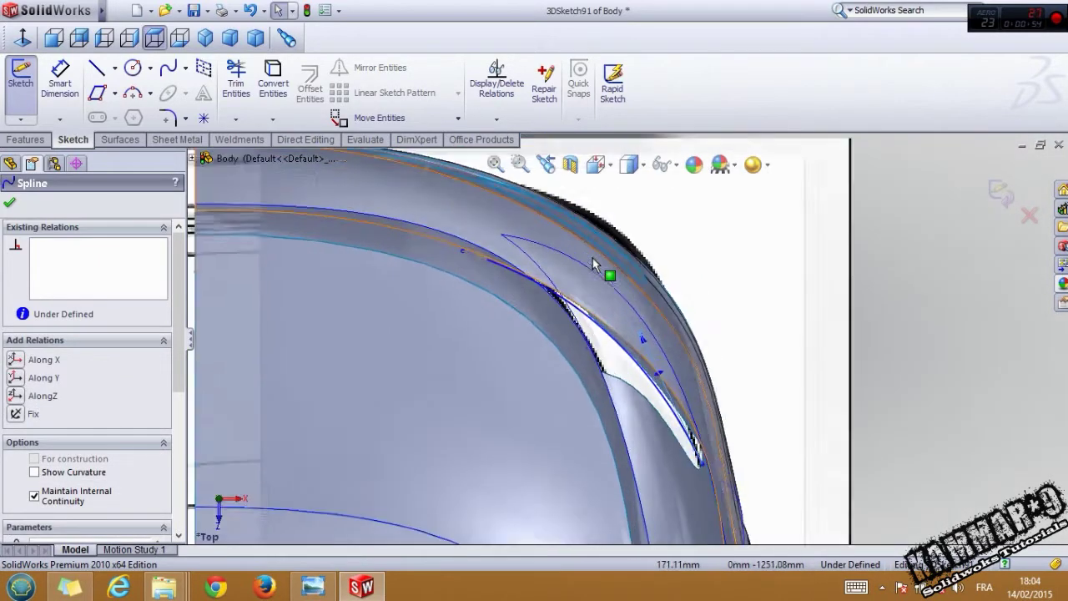
left_click_drag(649, 346, 678, 384)
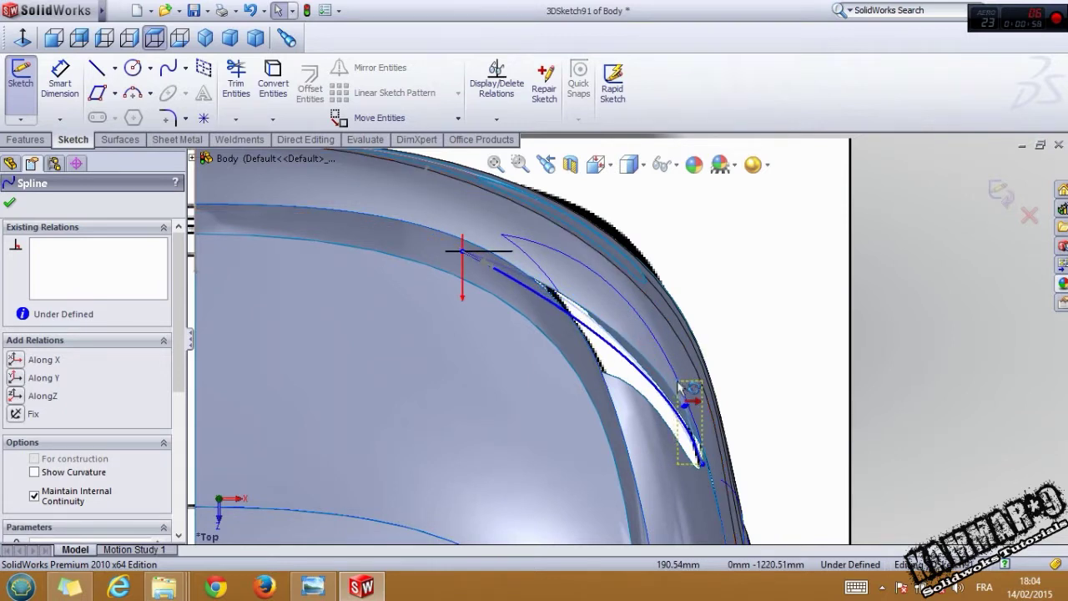
left_click_drag(677, 382, 680, 384)
scroll(861, 260, "up", 2)
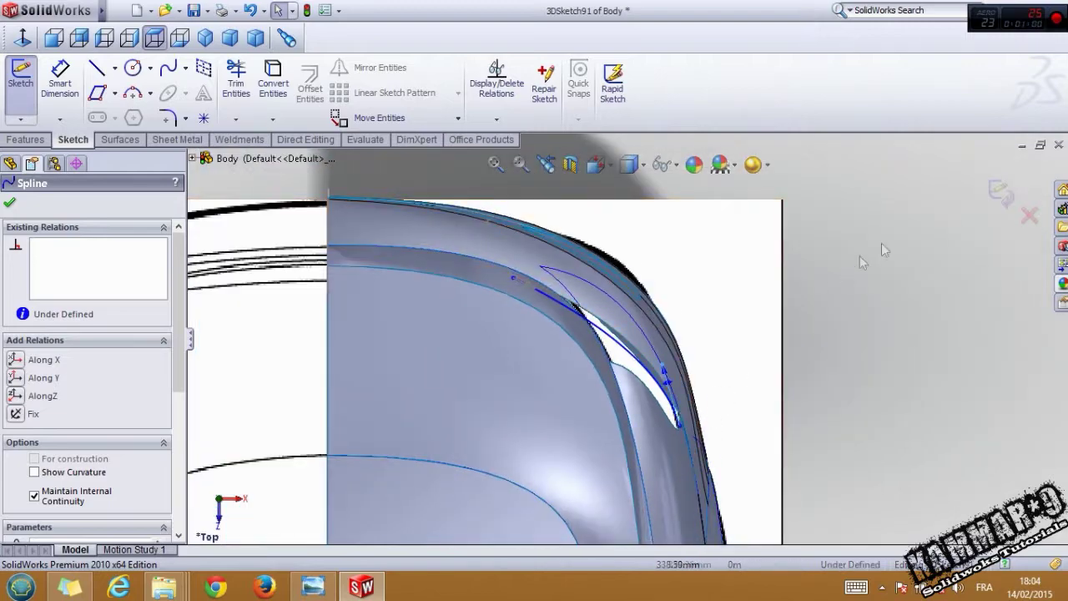
left_click(990, 190)
Step: Start a boundary surface over the rear light opening with its sloping rear edge and curved front edge as Direction 1
mouse_move(829, 366)
middle_mouse_down()
mouse_move(800, 298)
mouse_move(679, 320)
middle_mouse_up()
scroll(679, 321, "up", 2)
scroll(820, 470, "down", 3)
scroll(797, 442, "up", 2)
scroll(789, 430, "down", 5)
middle_click(608, 417)
middle_click_drag(608, 417, 544, 316)
scroll(544, 316, "up", 1)
left_click(543, 316)
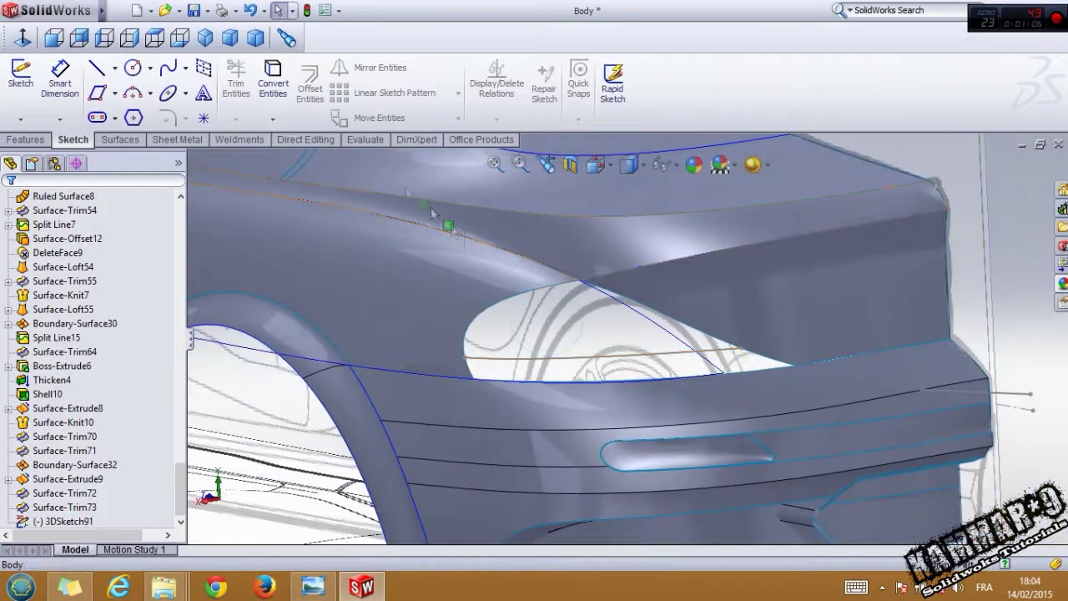
left_click(120, 139)
left_click(185, 90)
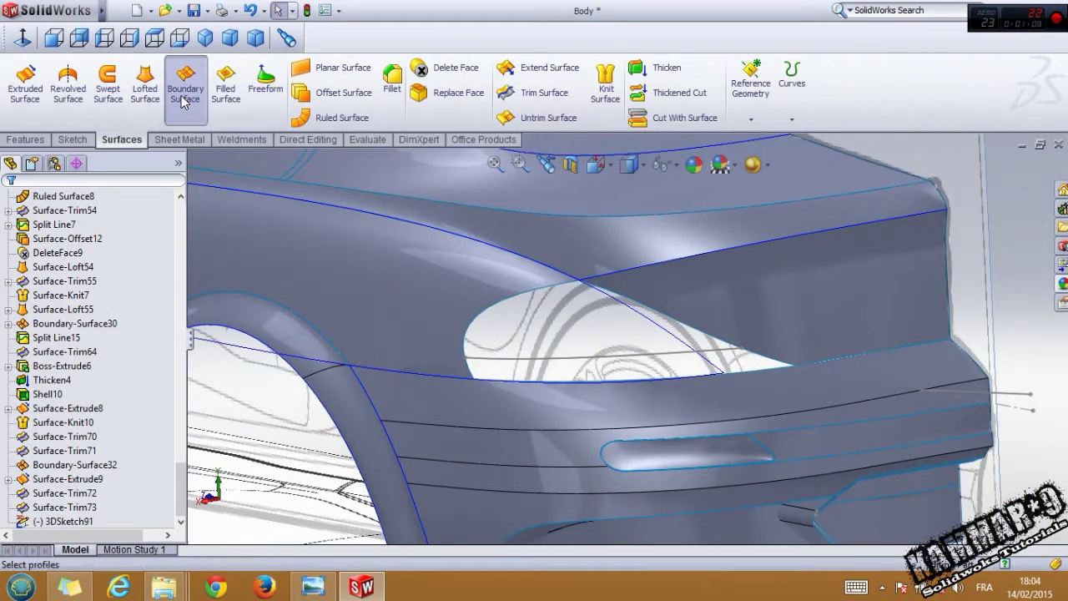
left_click(642, 305)
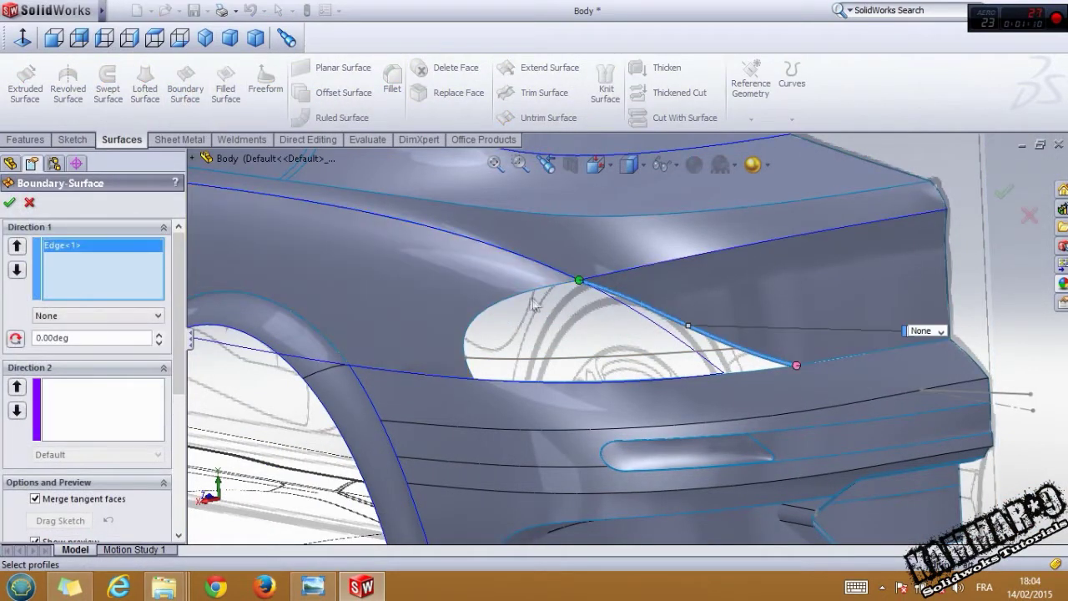
left_click(517, 303)
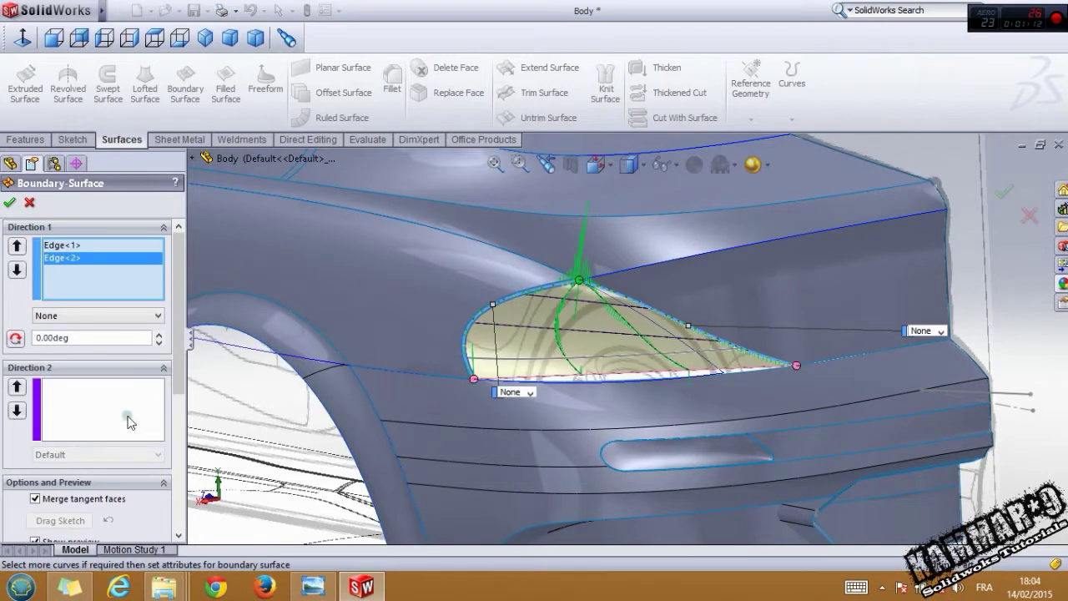
Step: Add the opening's lower edge and the 3D sketch spline as Direction 2 curves and create the boundary surface
left_click(578, 386)
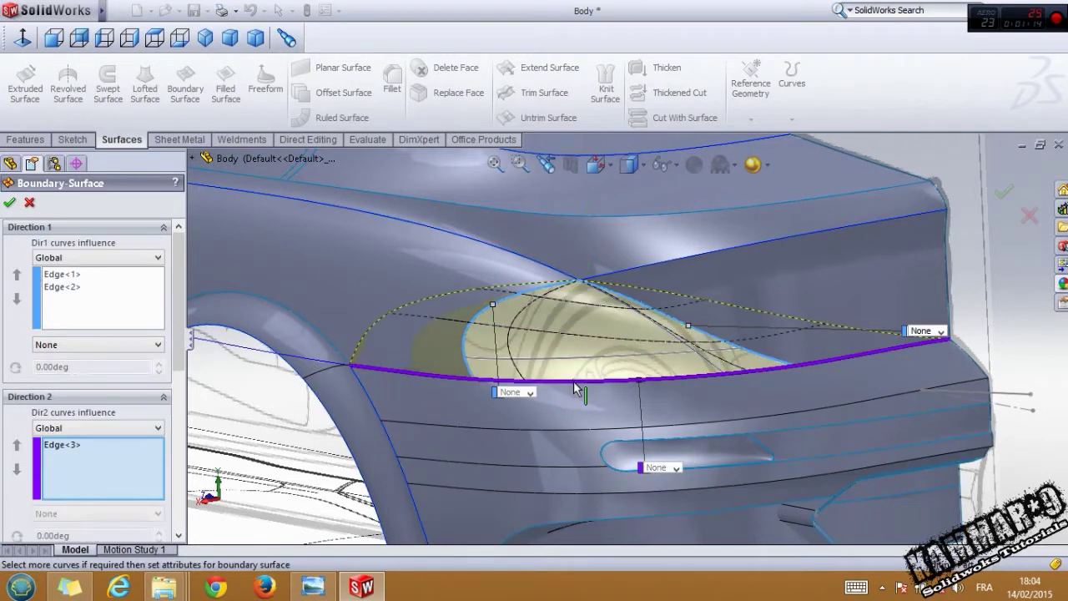
left_click(569, 358)
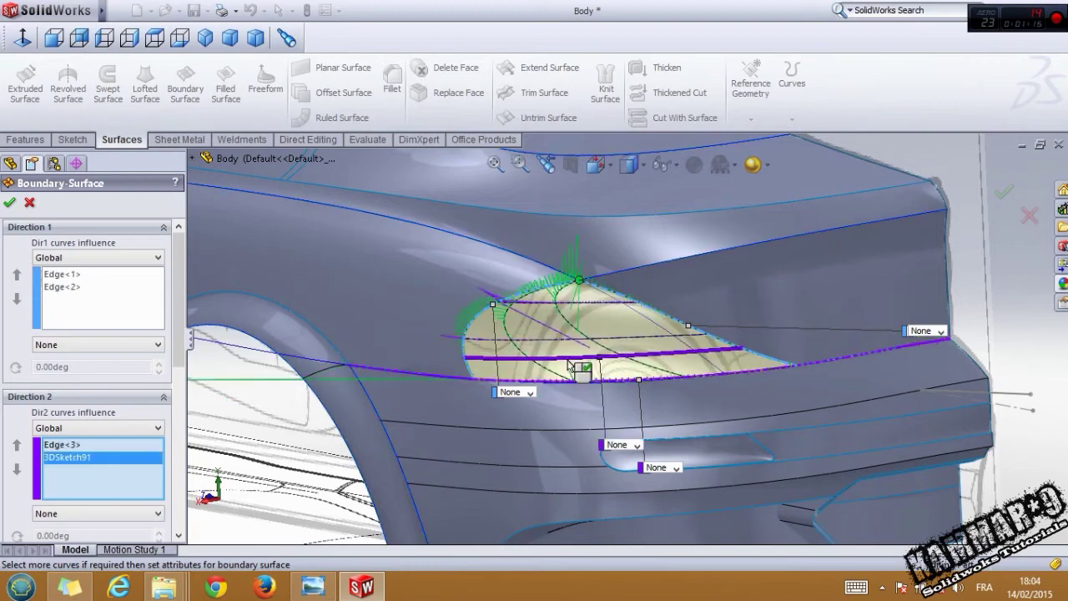
left_click(9, 203)
middle_click_drag(617, 384, 567, 368)
left_click_drag(171, 505, 171, 247)
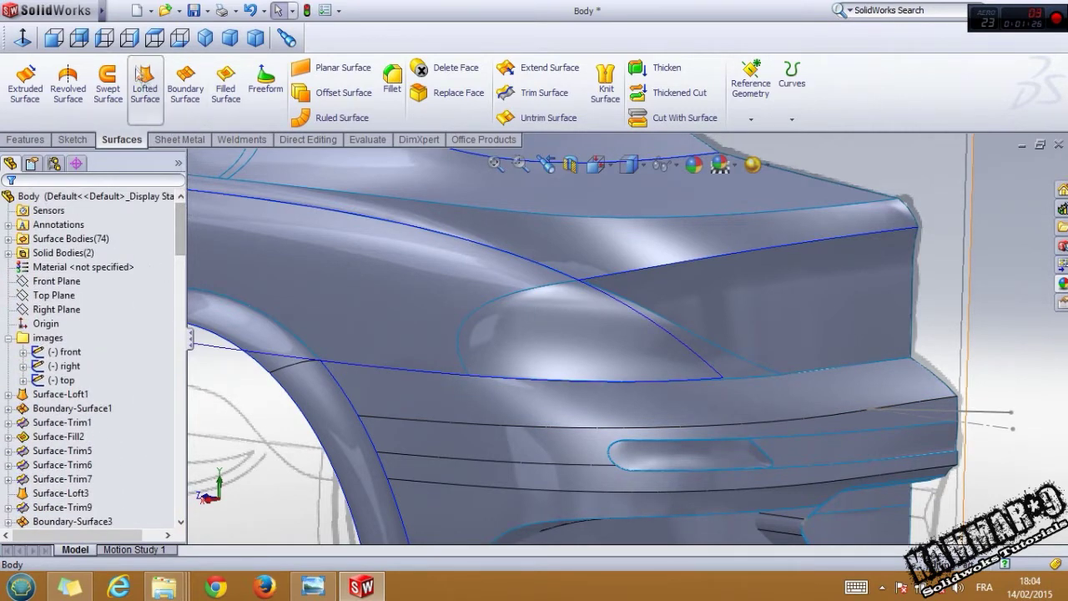
Step: Examine the rear light in the BMW M6 renders in Windows Photo Viewer, back to BMW M6.27, and return to SolidWorks
left_click(130, 38)
scroll(584, 321, "down", 10)
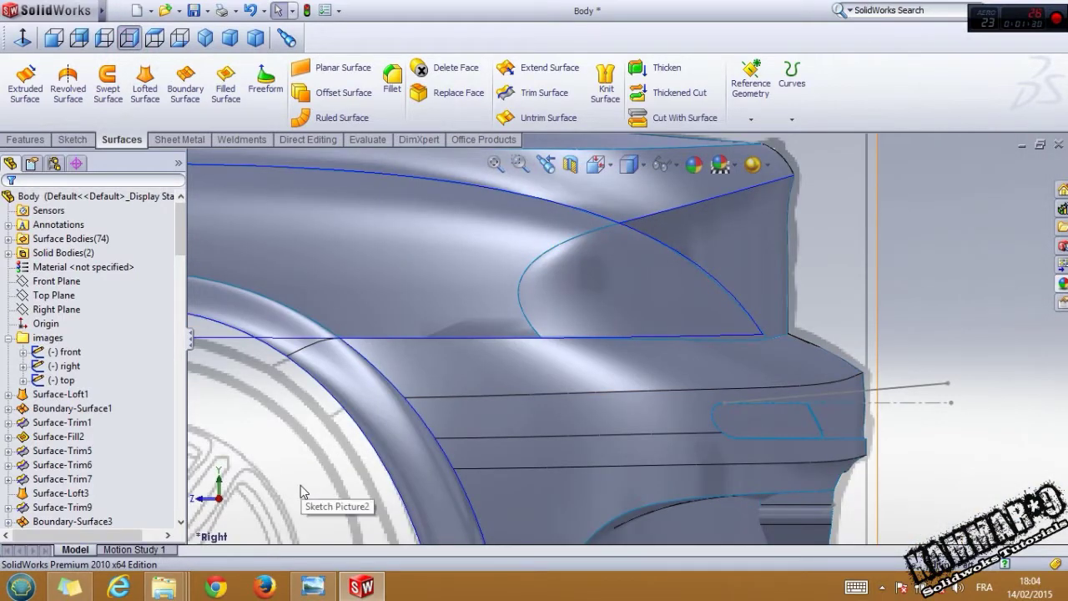
left_click(313, 588)
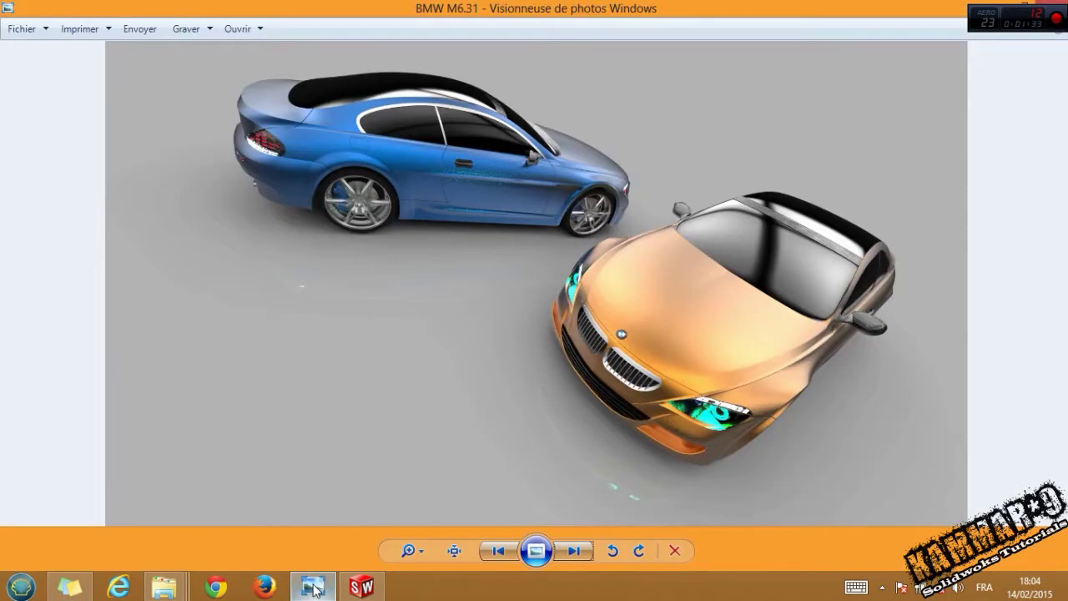
left_click(496, 550)
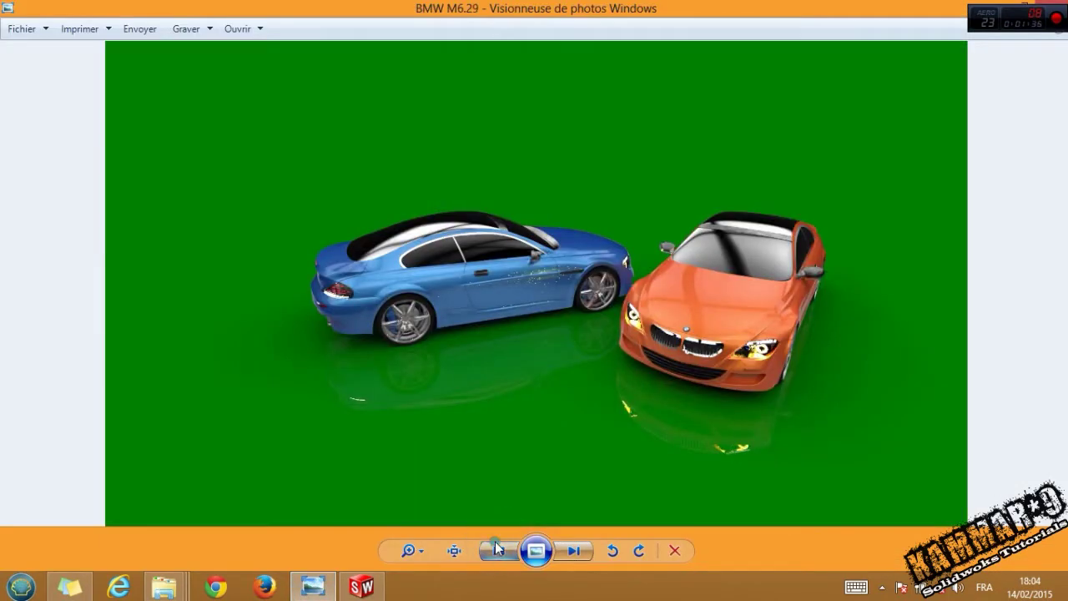
left_click(497, 550)
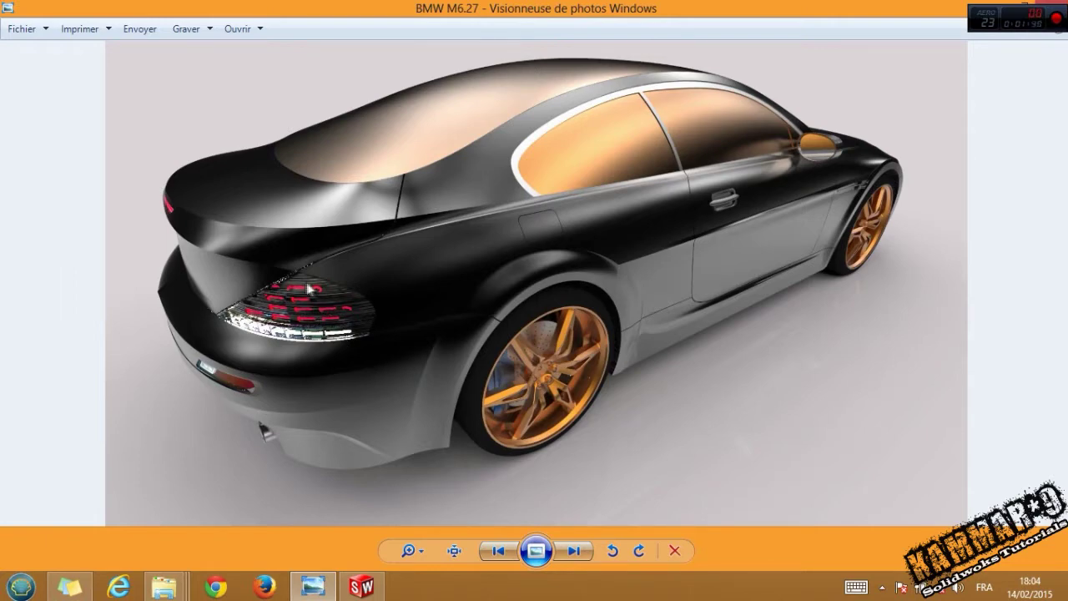
left_click(328, 590)
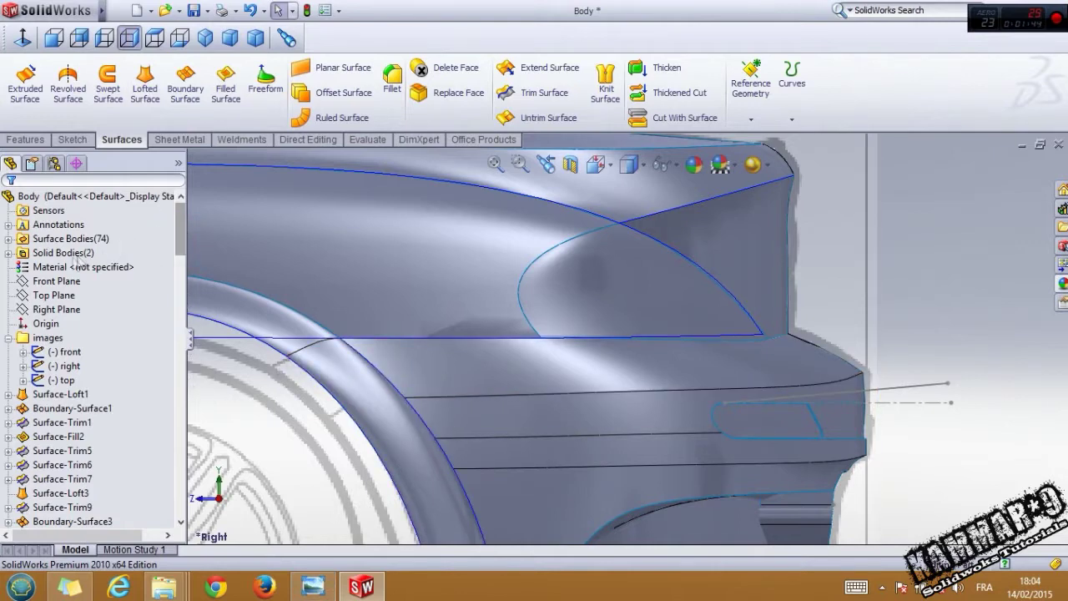
Step: Start a sketch on the Right Plane and show the model in wireframe so the side reference image is visible
left_click(48, 297)
left_click(52, 291)
left_click(634, 166)
left_click(630, 294)
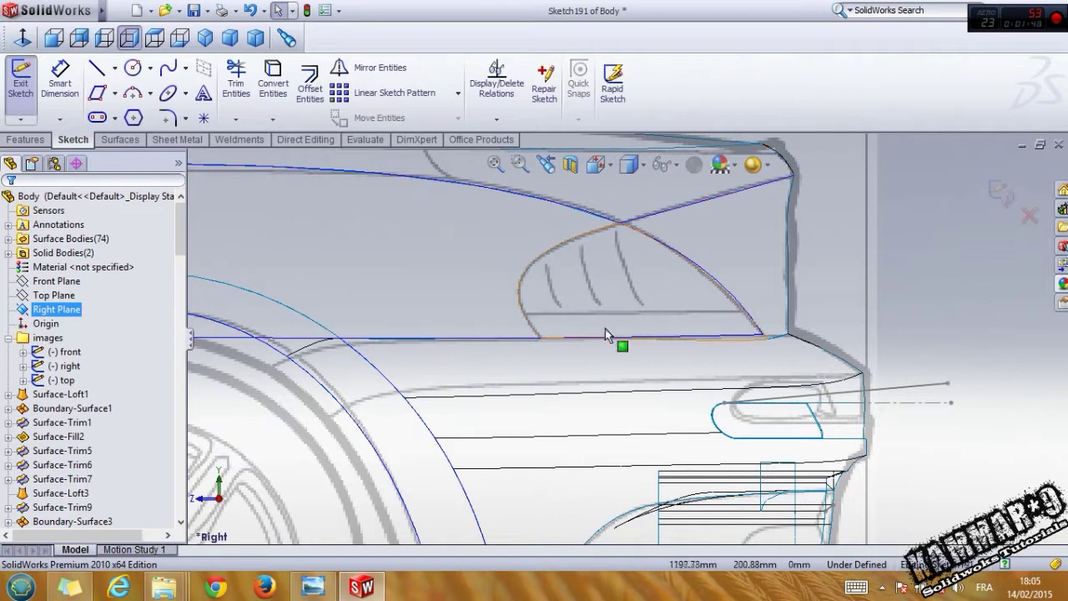
Step: Sketch a corner rectangle over the lower strip of the rear light, reaching from inside its front edge past its rear tip
scroll(584, 307, "down", 1)
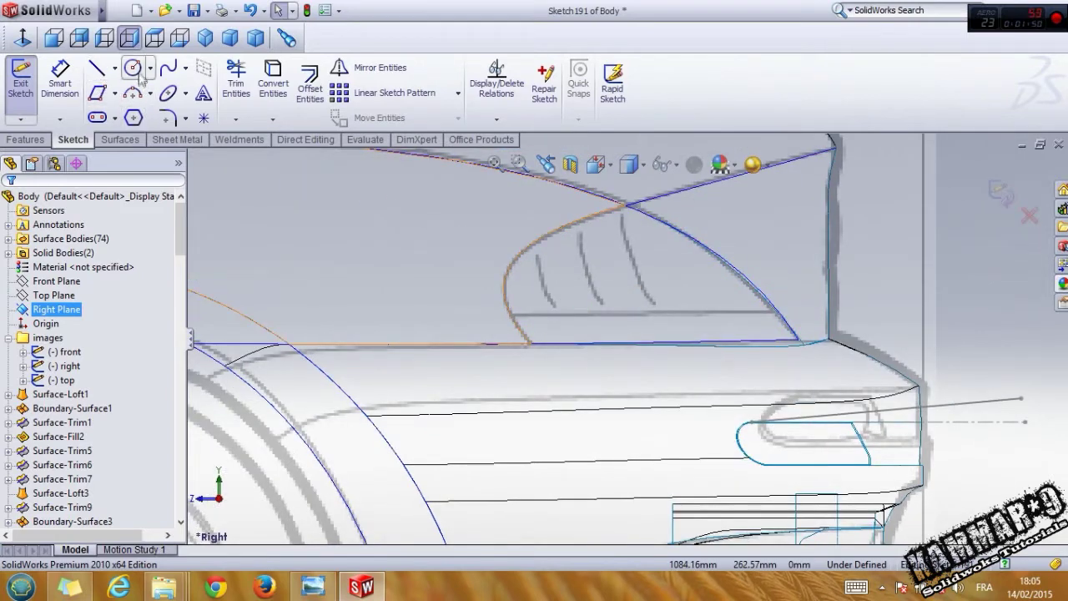
left_click(115, 93)
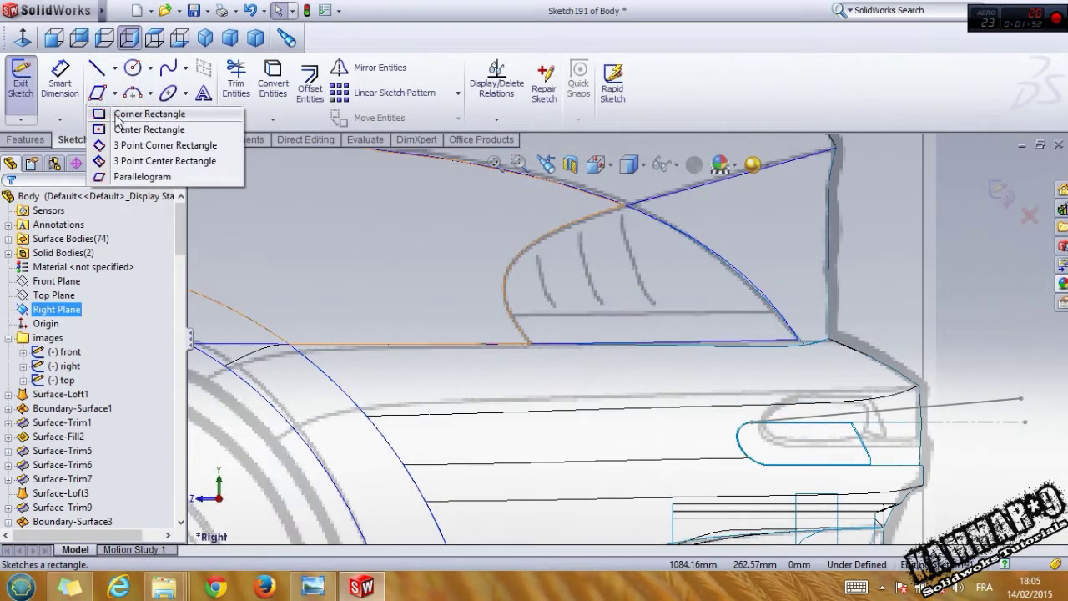
left_click(117, 114)
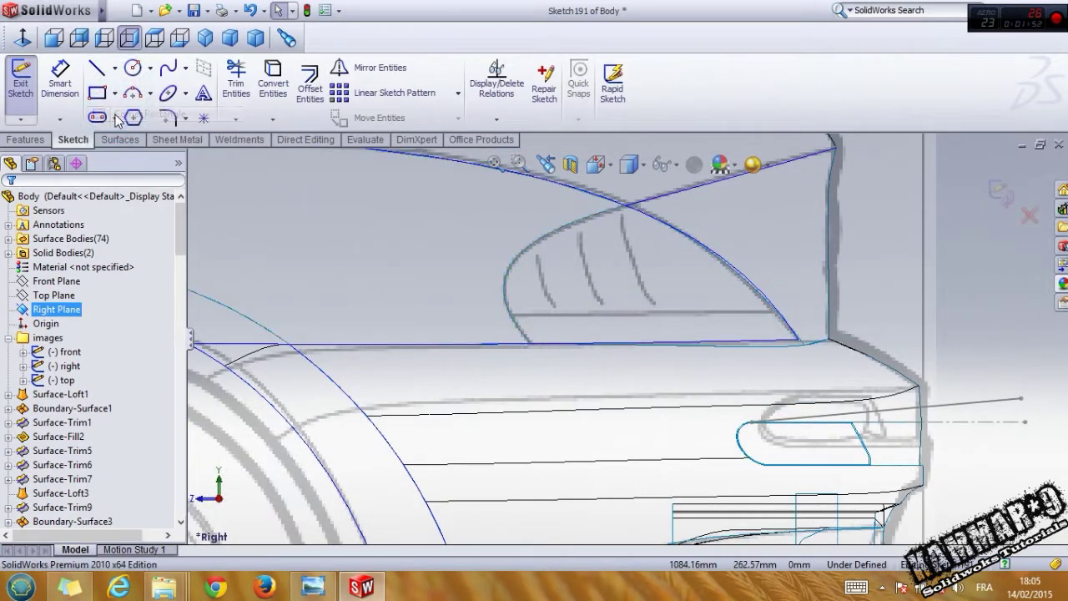
left_click(562, 347)
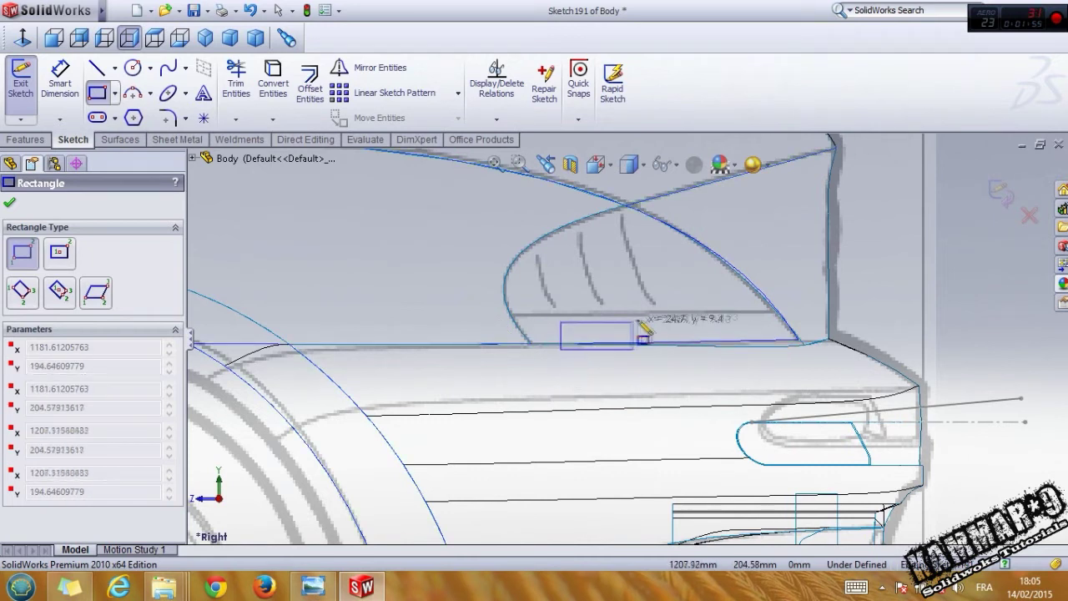
left_click(817, 317)
key("Escape")
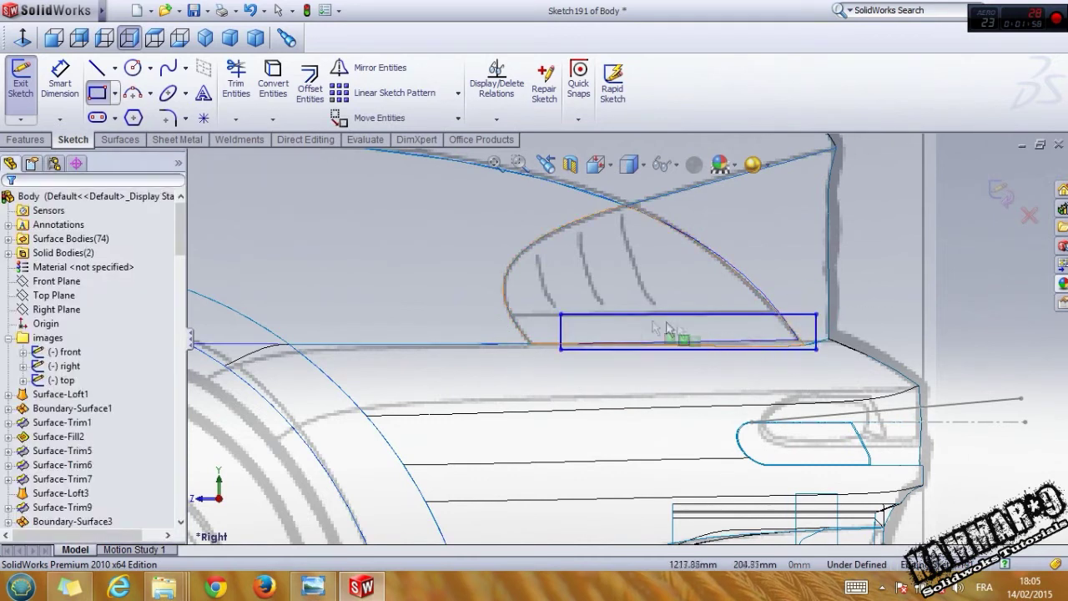
Step: Round the rectangle's upper front corner with a 5 mm sketch fillet and lower its upper edge slightly
left_click(561, 315)
left_click(169, 117)
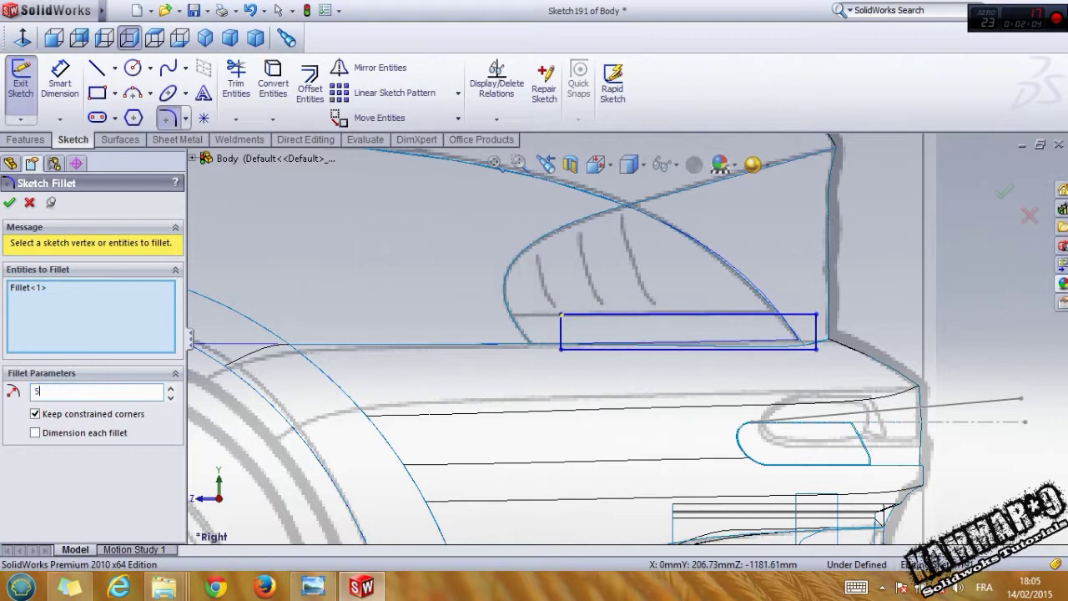
left_click(8, 203)
left_click(122, 139)
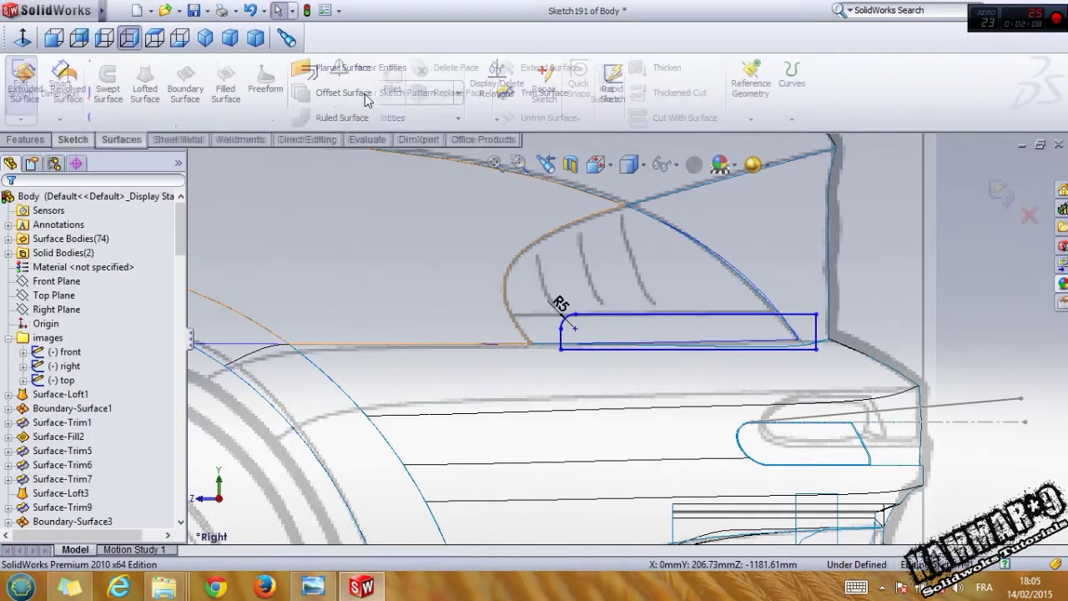
left_click(575, 315)
mouse_move(576, 315)
left_mouse_down()
mouse_move(560, 304)
mouse_move(575, 321)
left_mouse_up()
left_click(793, 120)
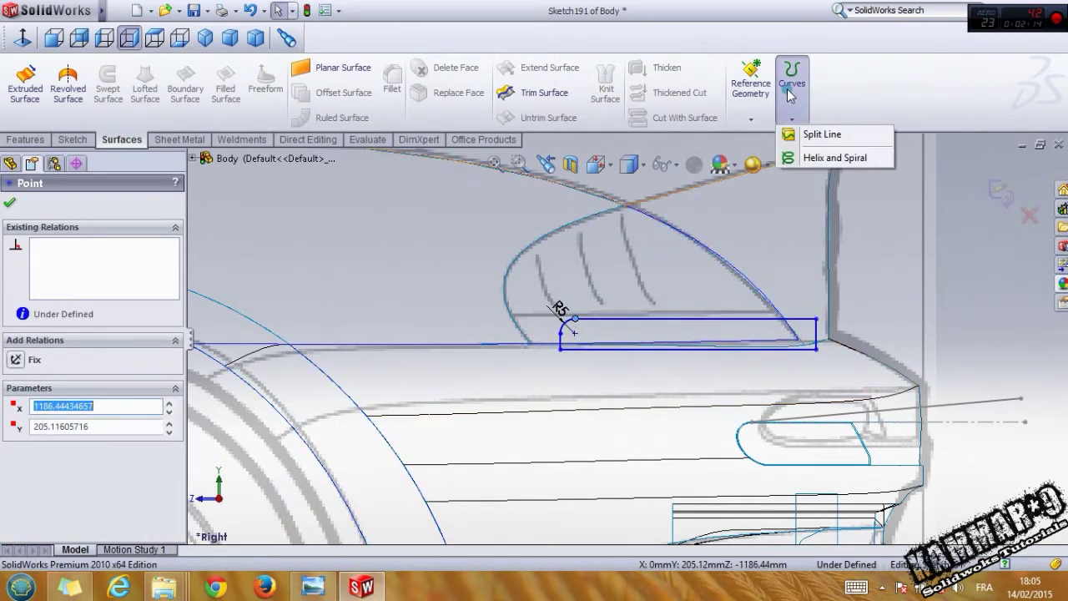
left_click(821, 134)
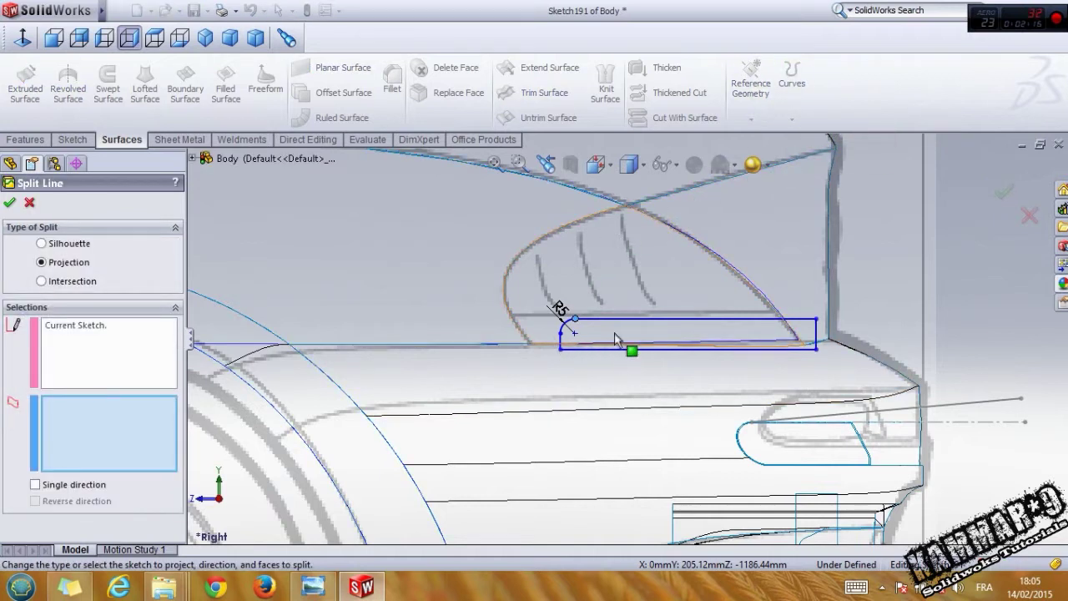
left_click(608, 284)
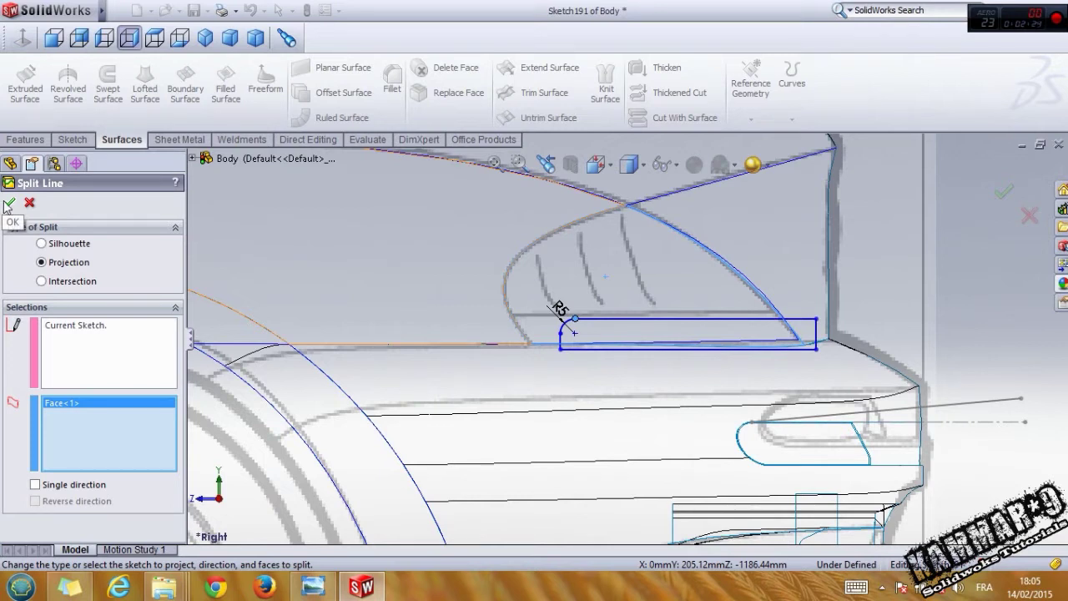
left_click(31, 202)
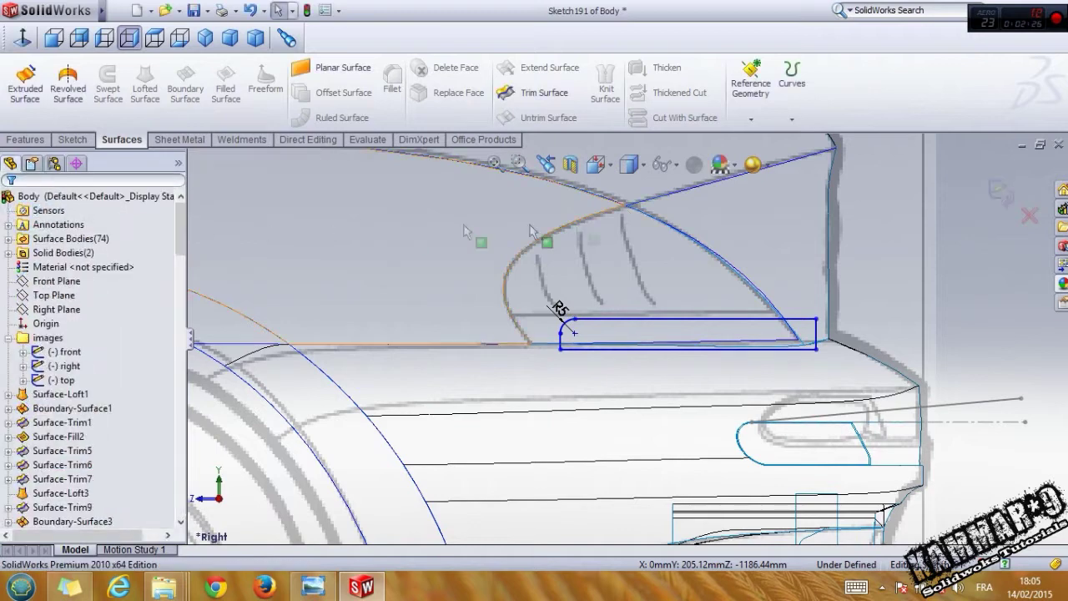
Step: Return the model to shaded display and close the rectangle sketch for the rear light
left_click(639, 167)
left_click(631, 190)
left_click(1002, 191)
middle_click_drag(830, 255, 798, 326)
scroll(798, 327, "up", 1)
left_click(966, 280)
Step: Try to offset the rear light face by 2 mm in the flipped direction
left_click(493, 357)
scroll(492, 353, "down", 1)
mouse_move(491, 349)
middle_mouse_down()
mouse_move(449, 431)
mouse_move(487, 353)
middle_mouse_up()
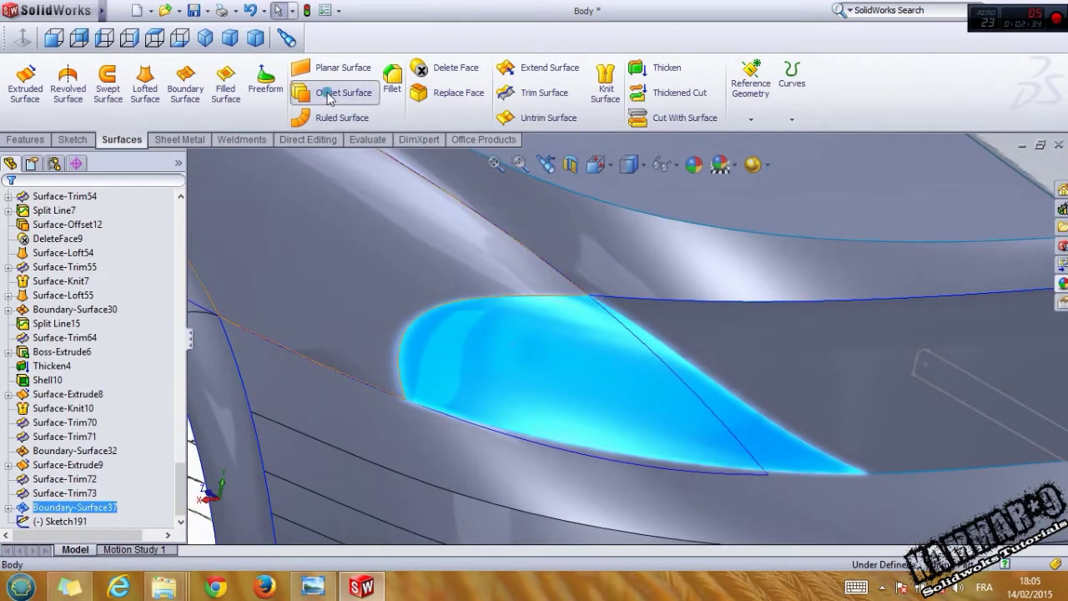
left_click(330, 98)
middle_click_drag(488, 342, 466, 416)
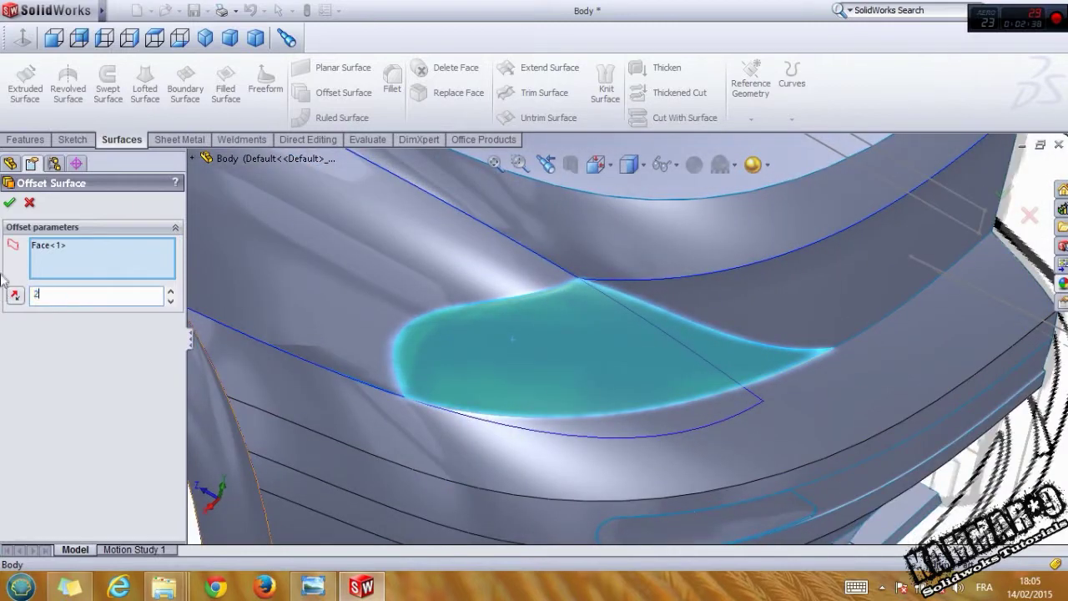
left_click(18, 297)
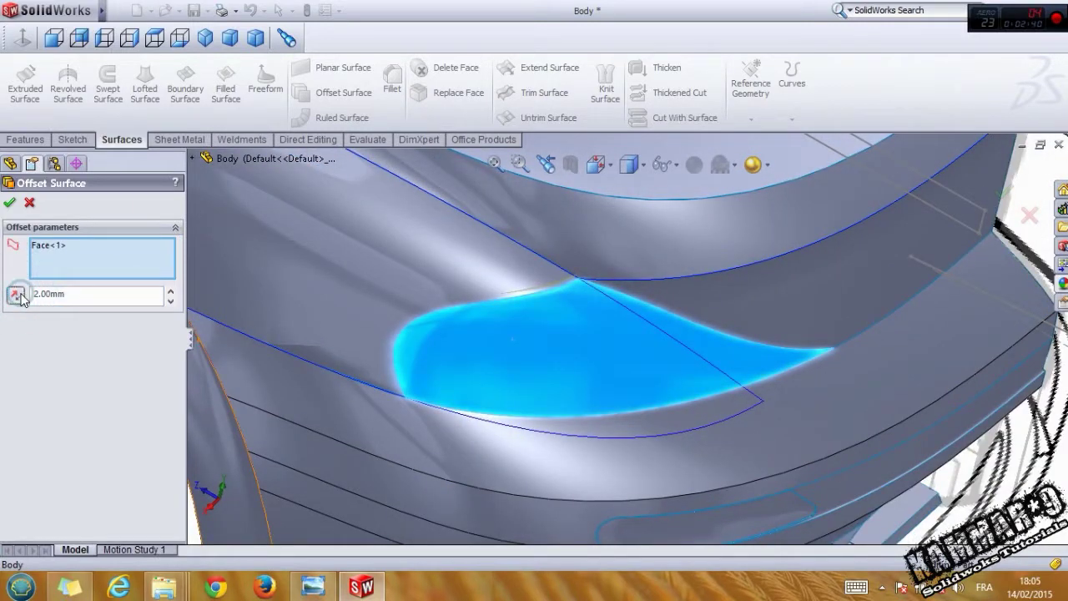
left_click(18, 296)
left_click(17, 297)
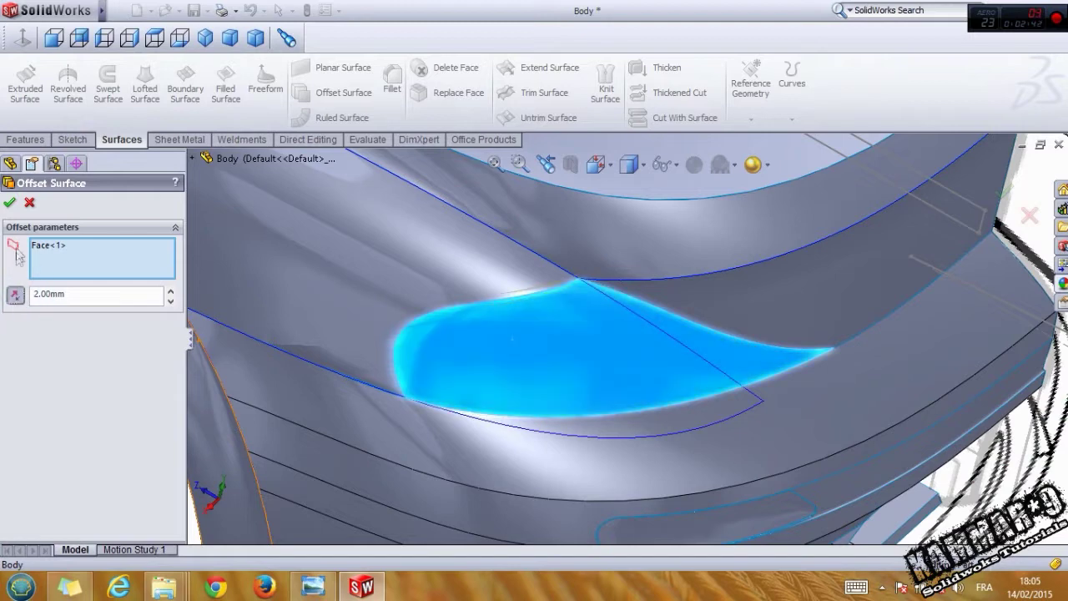
left_click(10, 202)
Step: Set the rear light face's offset distance to 3 mm and create the offset surface
middle_click_drag(399, 359, 583, 198)
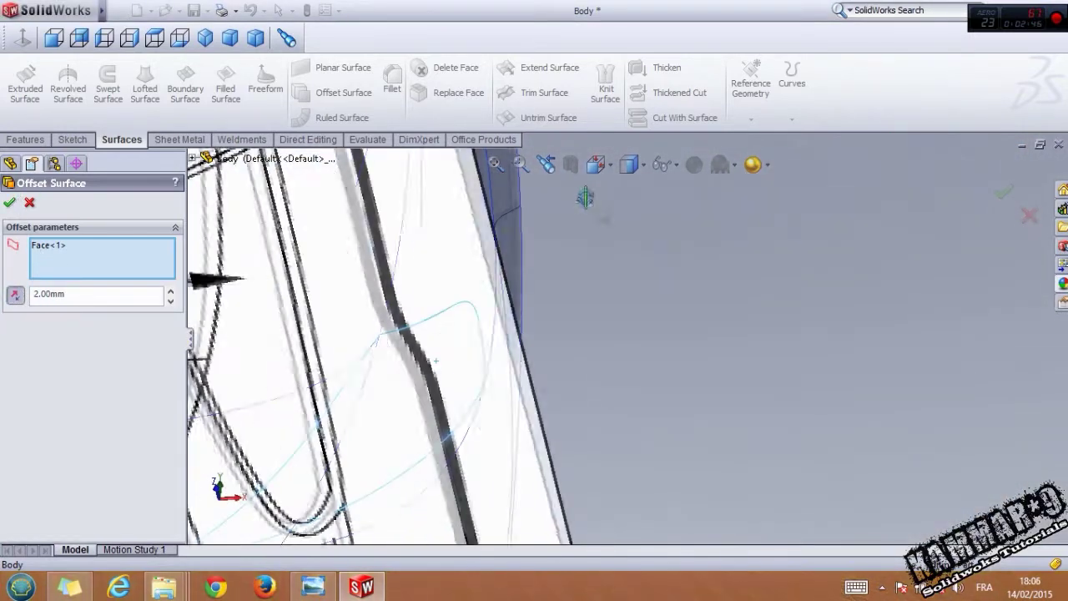
middle_click_drag(573, 234, 489, 334)
scroll(489, 334, "up", 5)
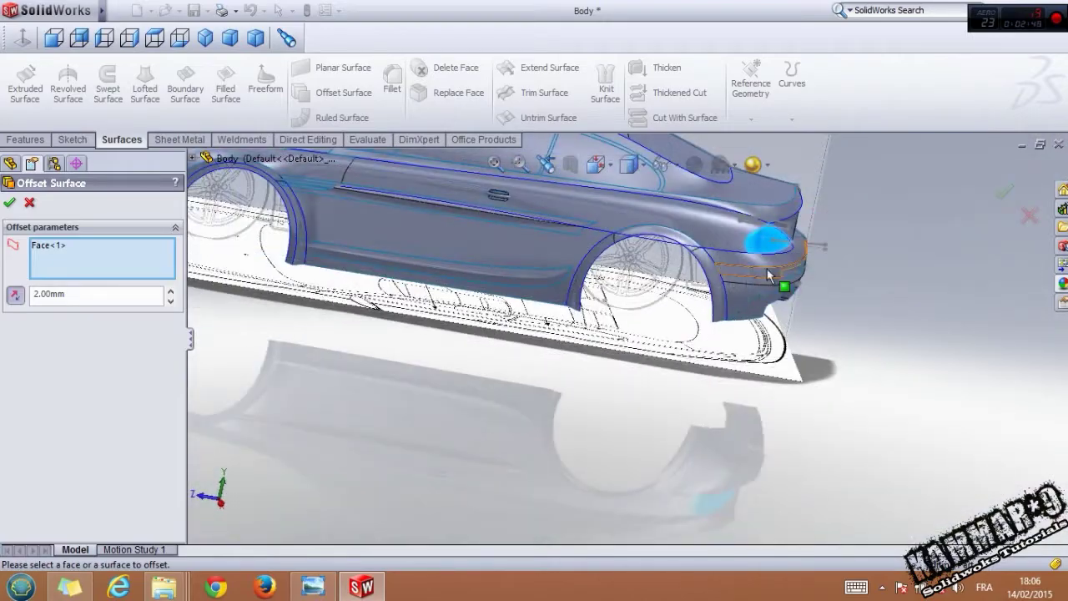
scroll(764, 274, "down", 10)
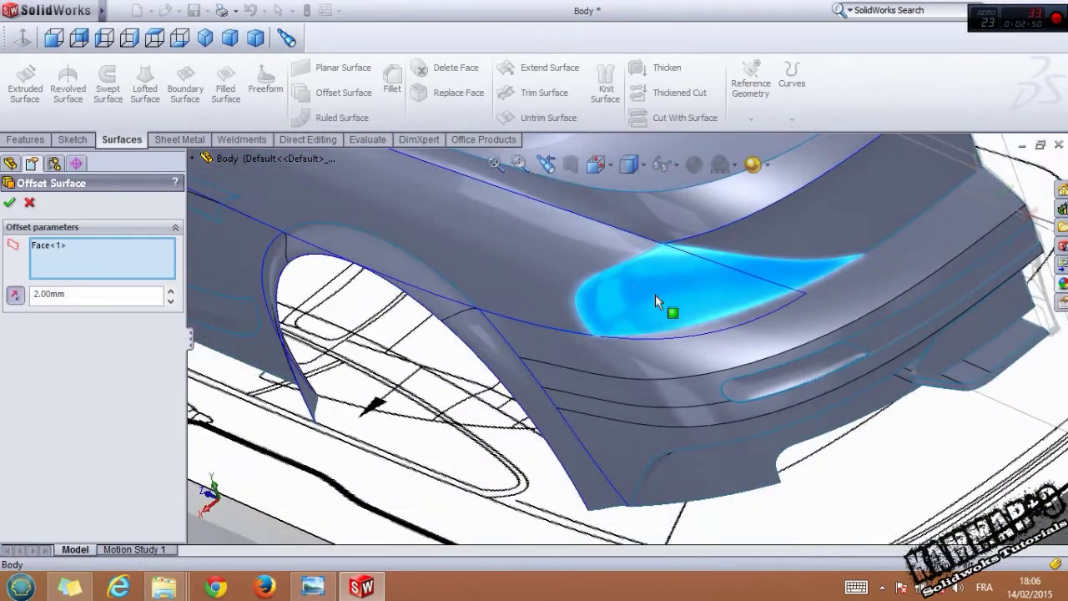
scroll(655, 294, "down", 5)
middle_click_drag(632, 312, 644, 439)
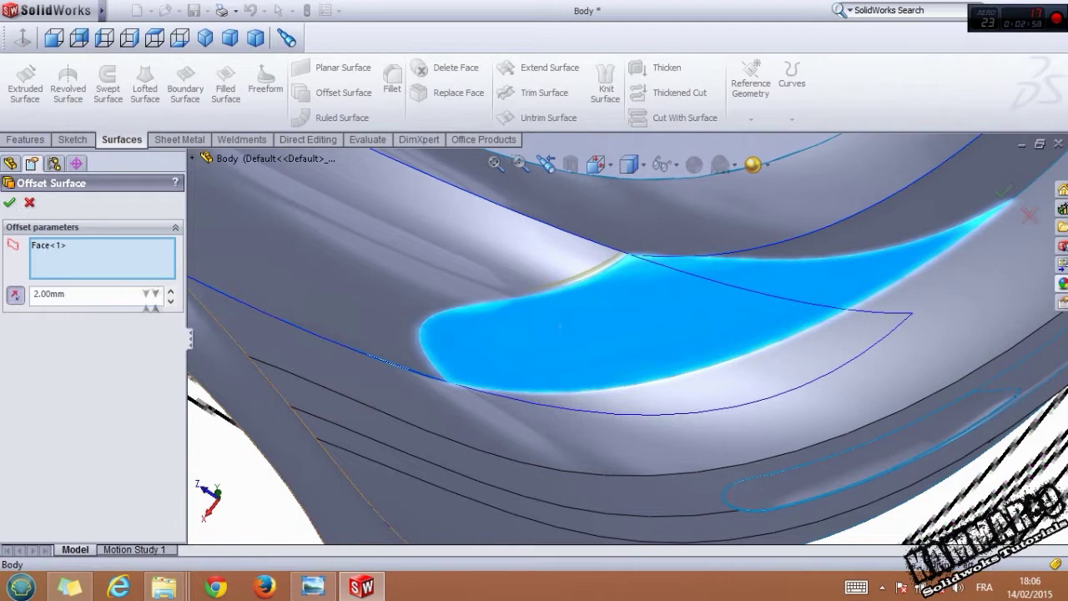
double_click(121, 292)
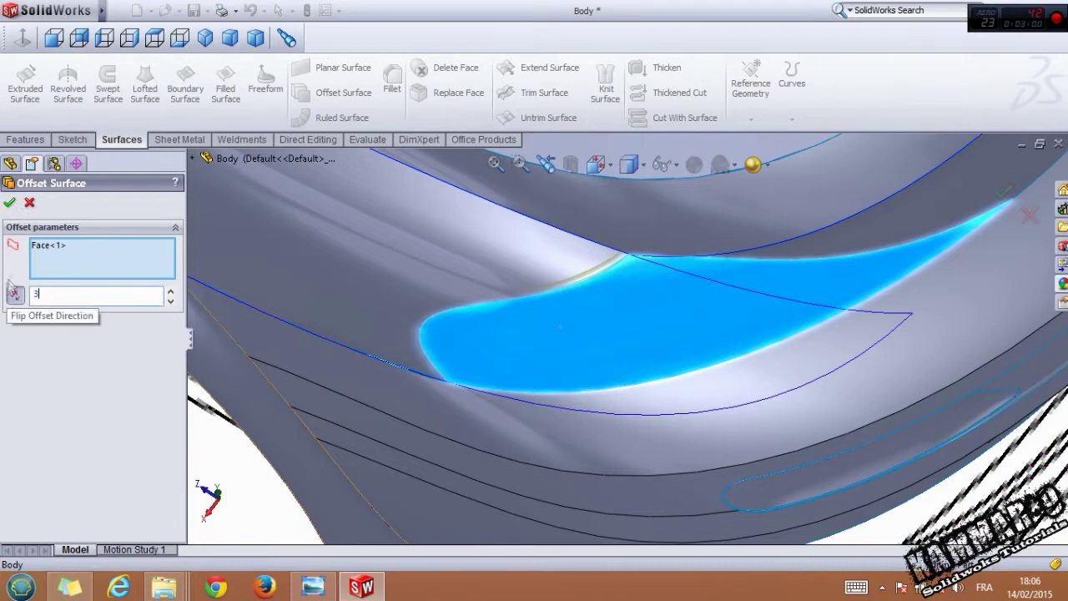
left_click(12, 203)
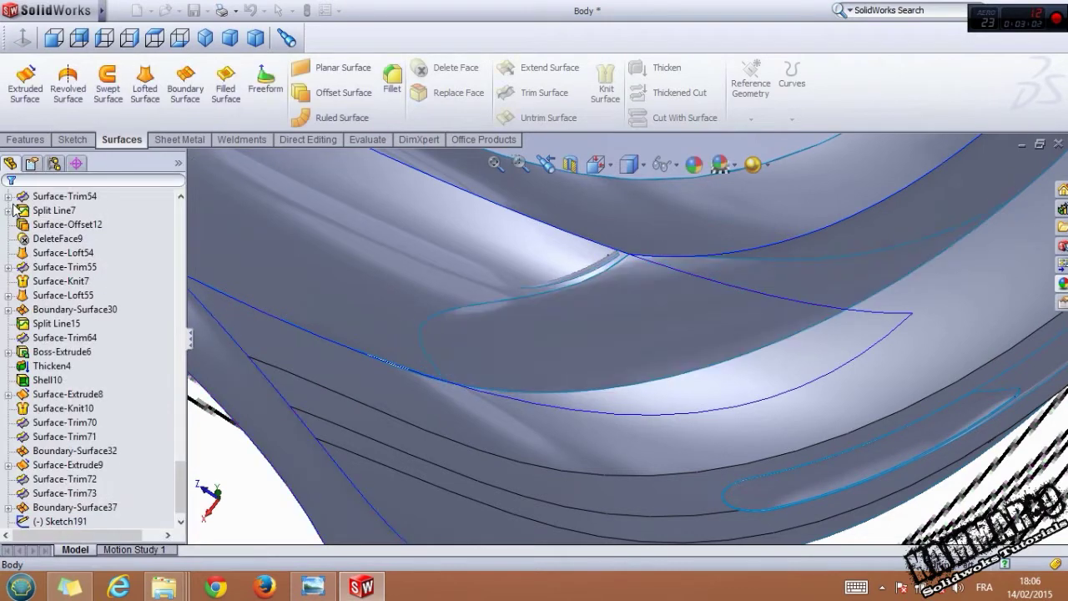
mouse_move(500, 292)
middle_mouse_down()
mouse_move(556, 255)
mouse_move(605, 191)
mouse_move(587, 286)
mouse_move(618, 322)
mouse_move(543, 224)
mouse_move(477, 201)
mouse_move(539, 157)
mouse_move(568, 276)
mouse_move(584, 297)
mouse_move(675, 213)
mouse_move(643, 324)
mouse_move(641, 392)
mouse_move(536, 529)
mouse_move(648, 353)
middle_mouse_up()
scroll(701, 301, "down", 2)
scroll(91, 493, "down", 1)
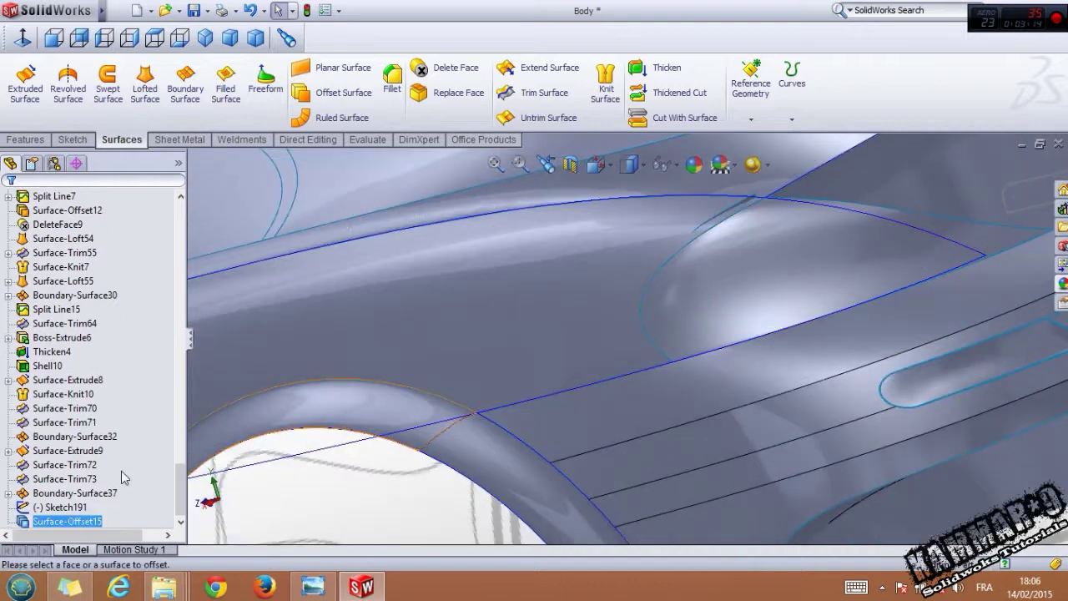
Step: Delete the boundary surface covering the rear light together with its dependent offset surface, keeping the sketches
left_click(94, 497)
key("Delete")
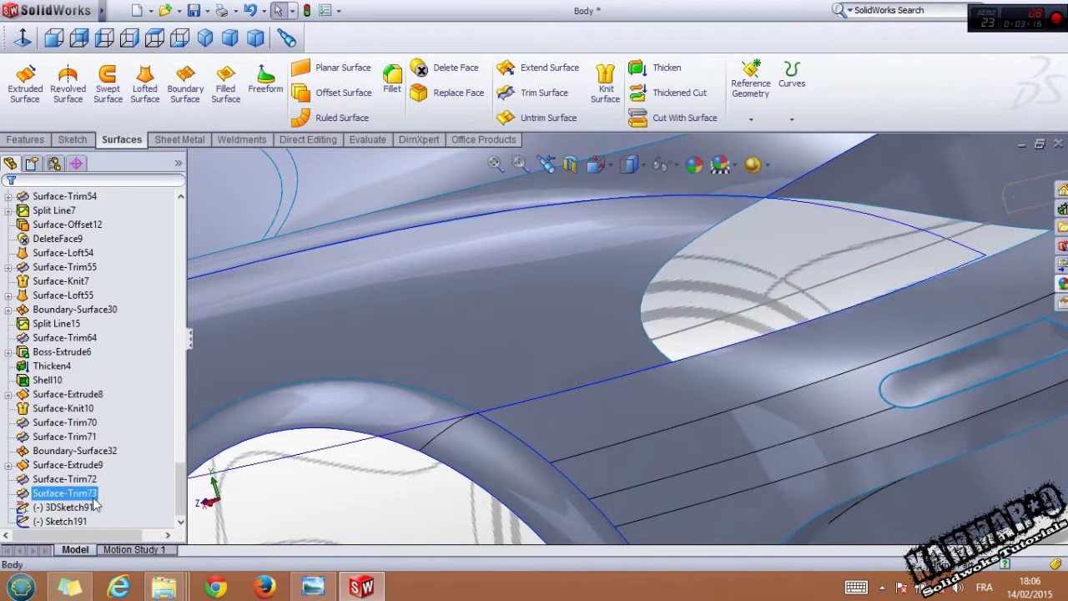
left_click(67, 522)
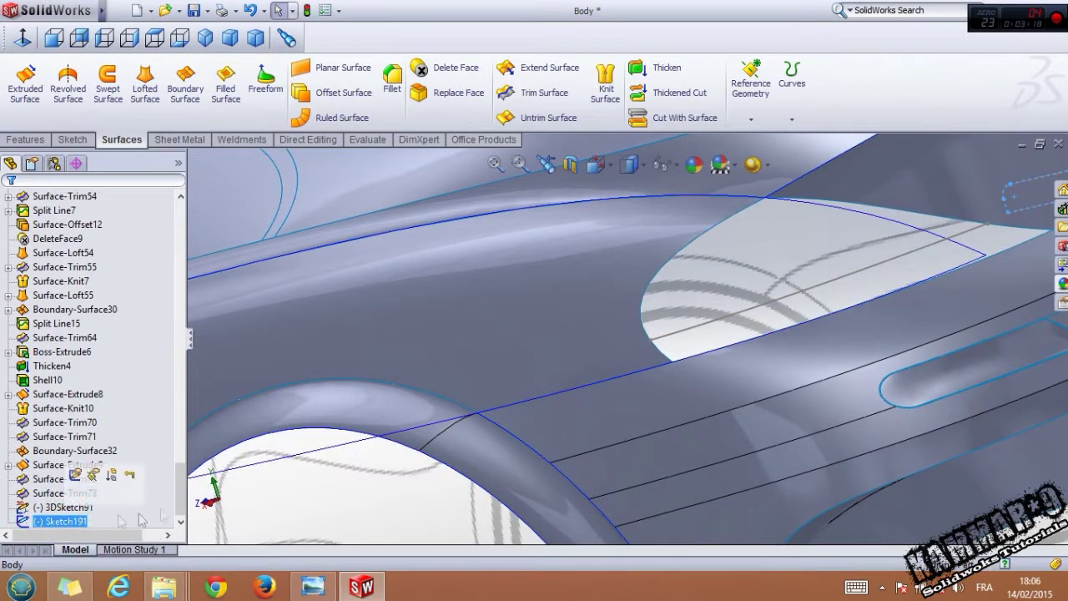
scroll(379, 462, "up", 2)
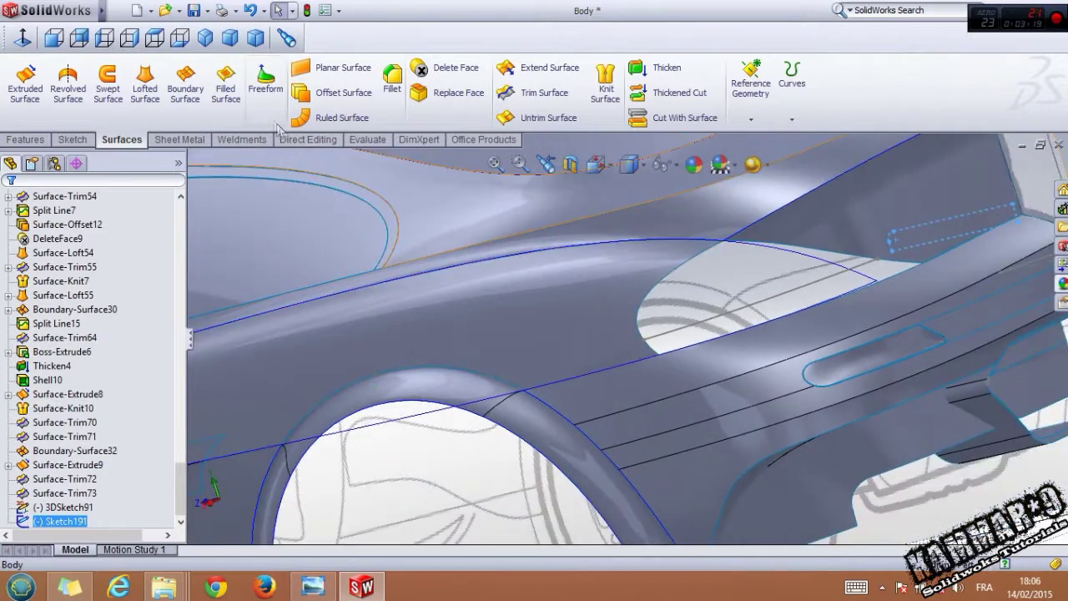
Step: Close the rear light opening with a Filled Surface in contact with its three boundary edges, using the 3D sketch as constraint curve
left_click(225, 83)
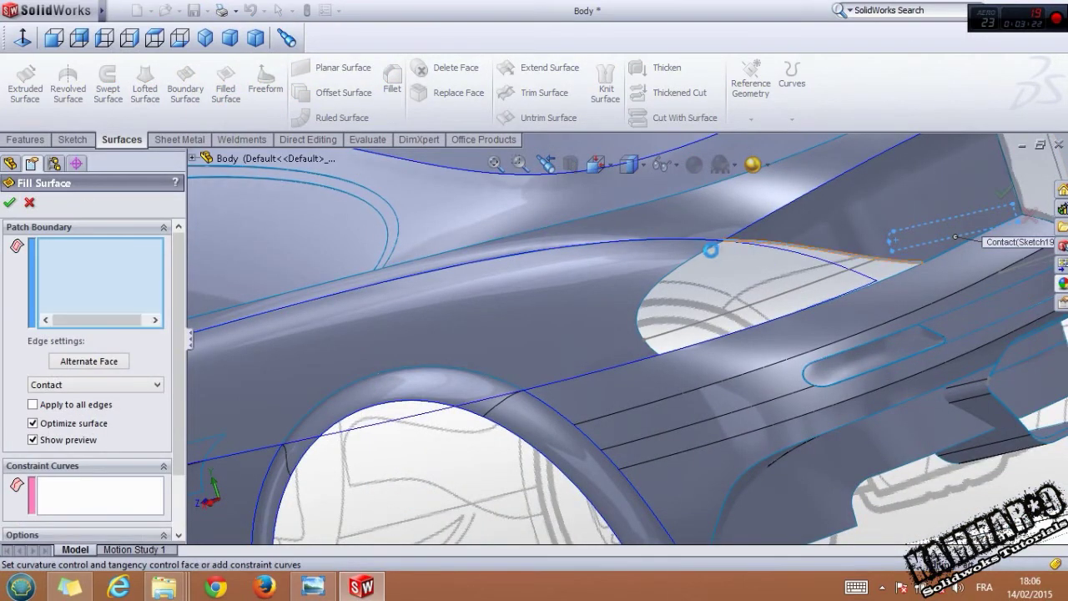
left_click(711, 249)
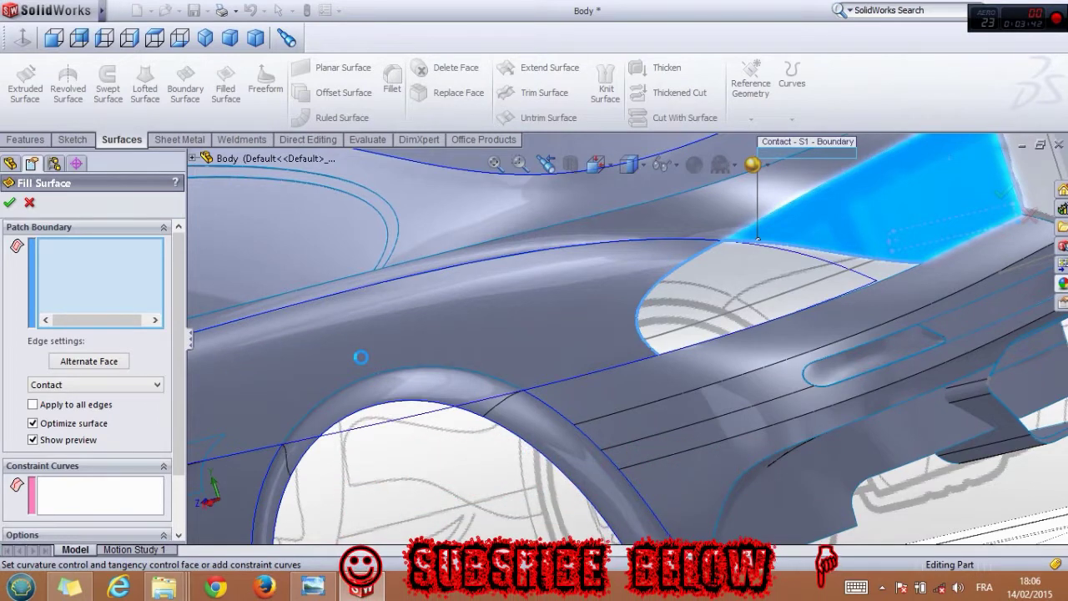
left_click(315, 586)
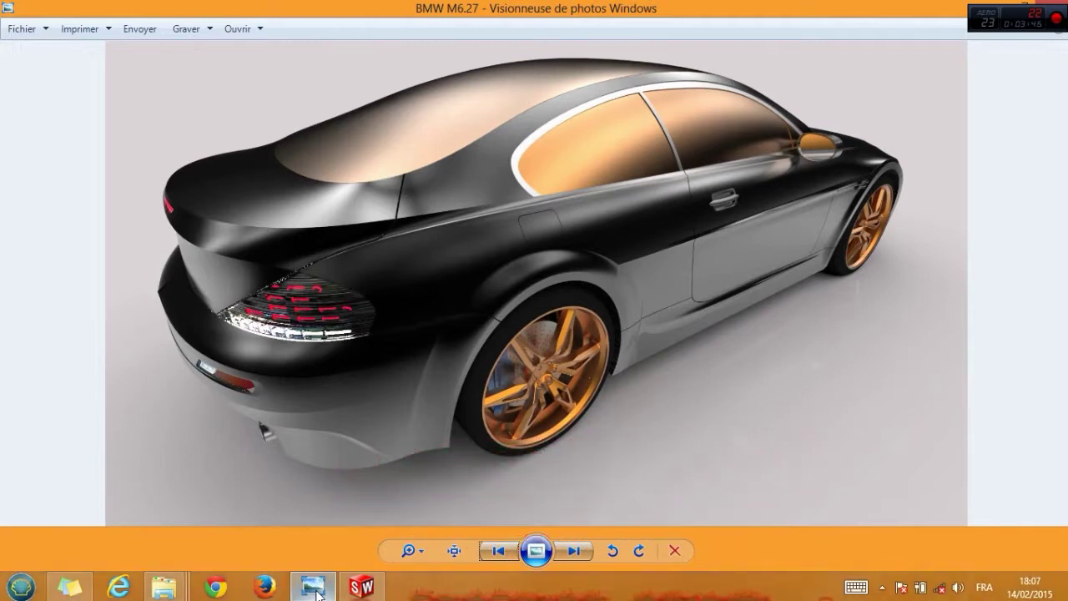
left_click(315, 587)
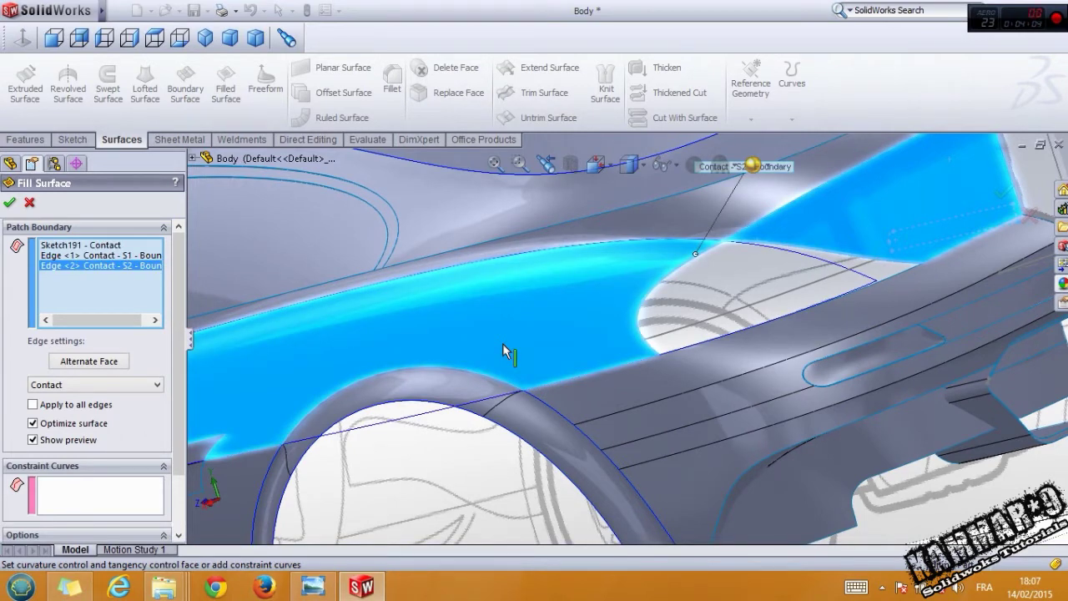
right_click(121, 275)
left_click(177, 284)
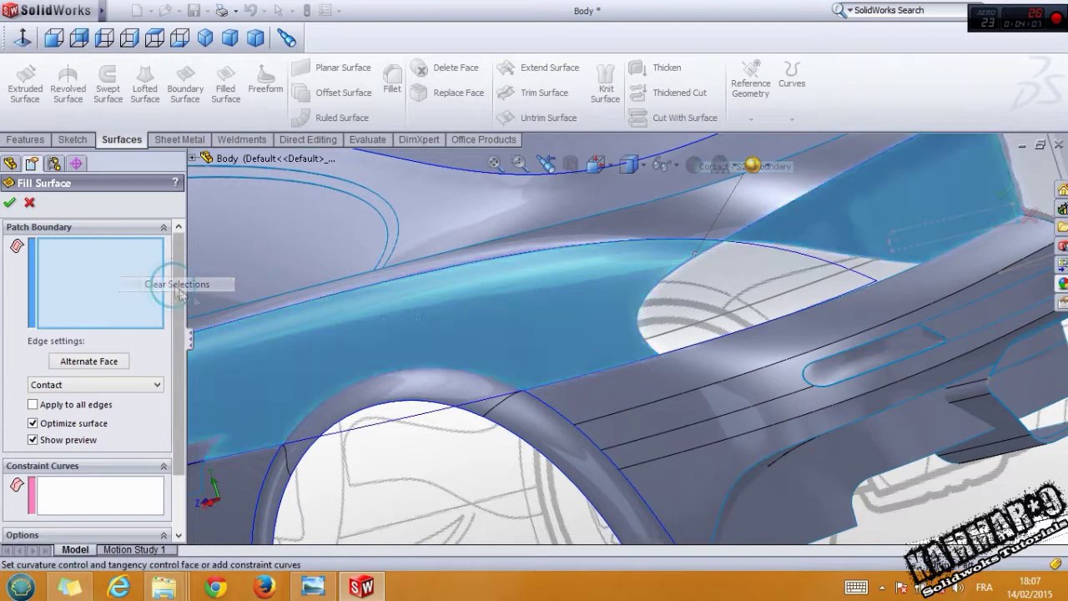
left_click(719, 335)
left_click(635, 318)
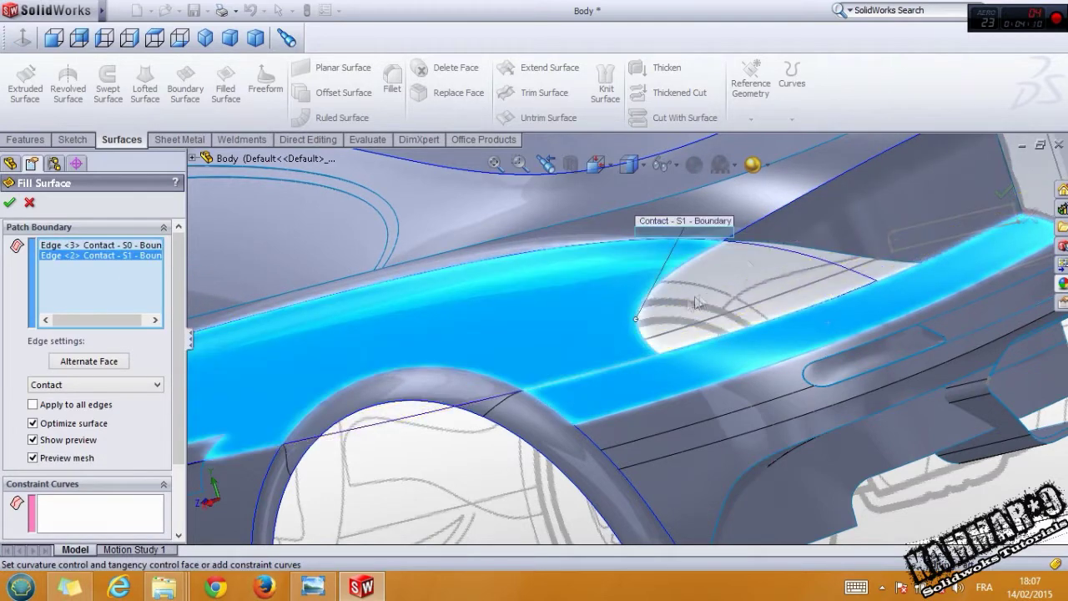
left_click(757, 244)
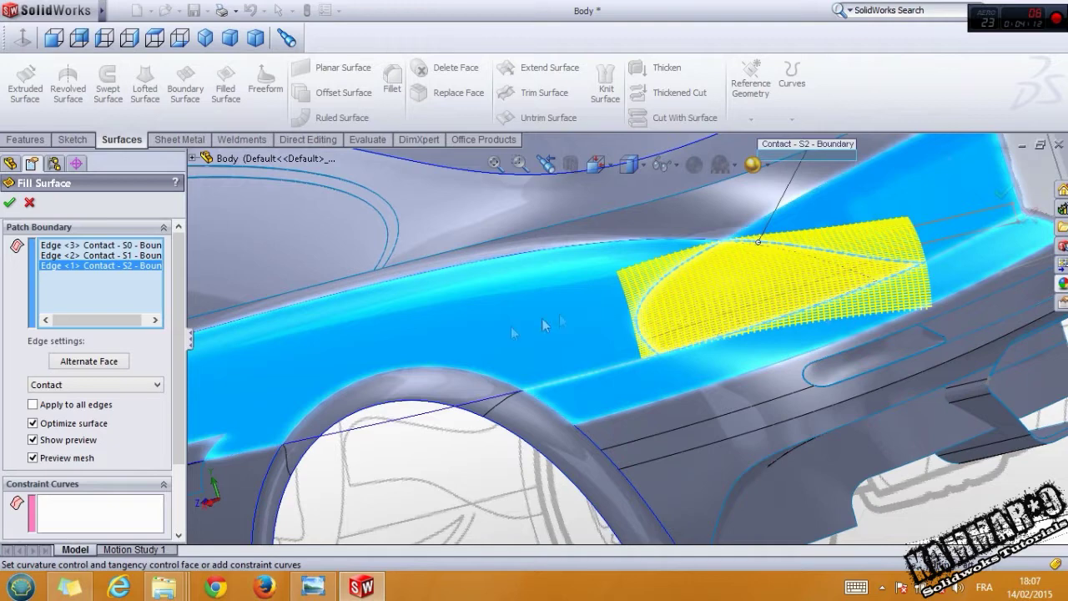
left_click(150, 501)
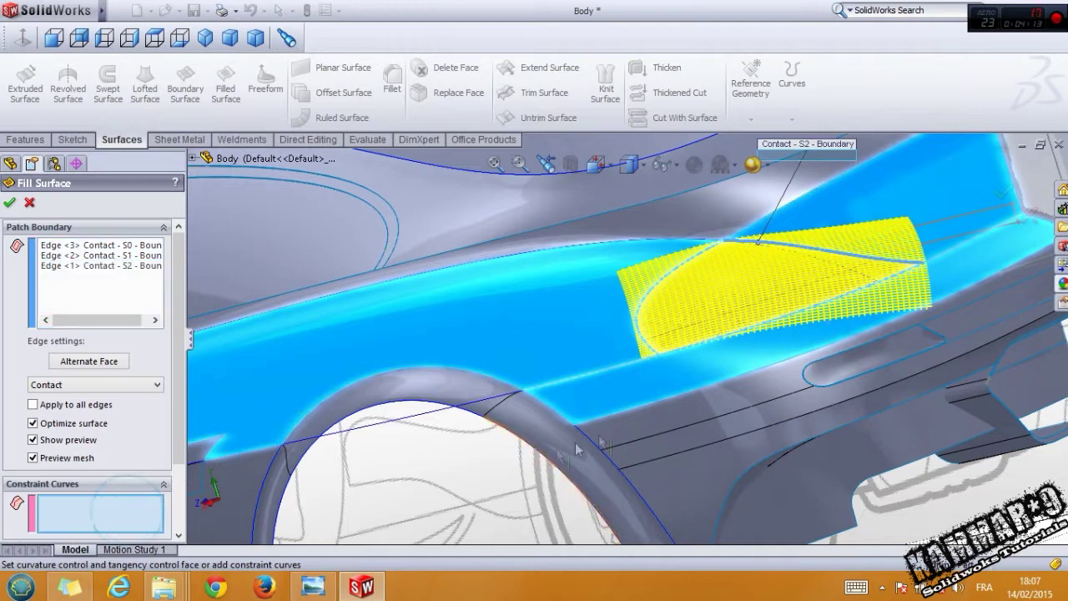
left_click(689, 330)
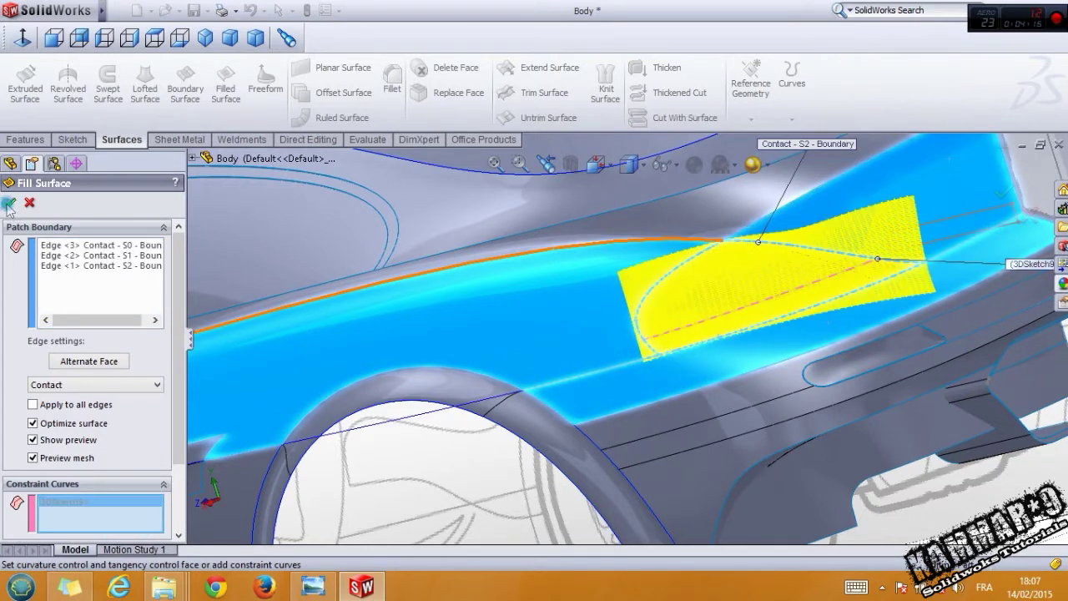
left_click(8, 204)
Step: Offset the new filled rear light surface by 2 mm in the flipped direction
middle_click_drag(711, 298, 756, 267)
left_click(67, 479)
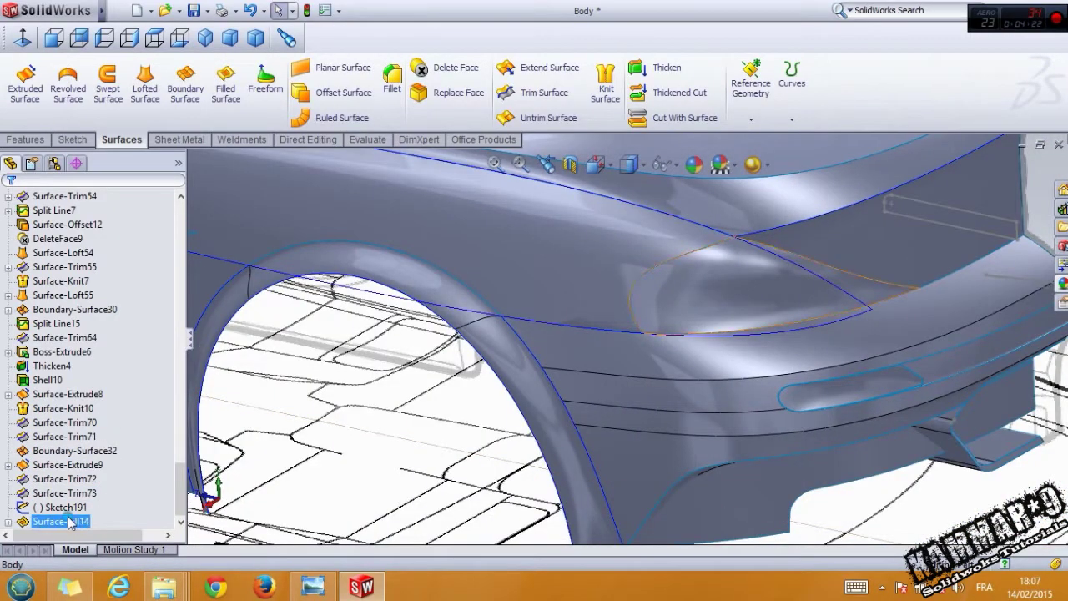
left_click(71, 521)
left_click(324, 94)
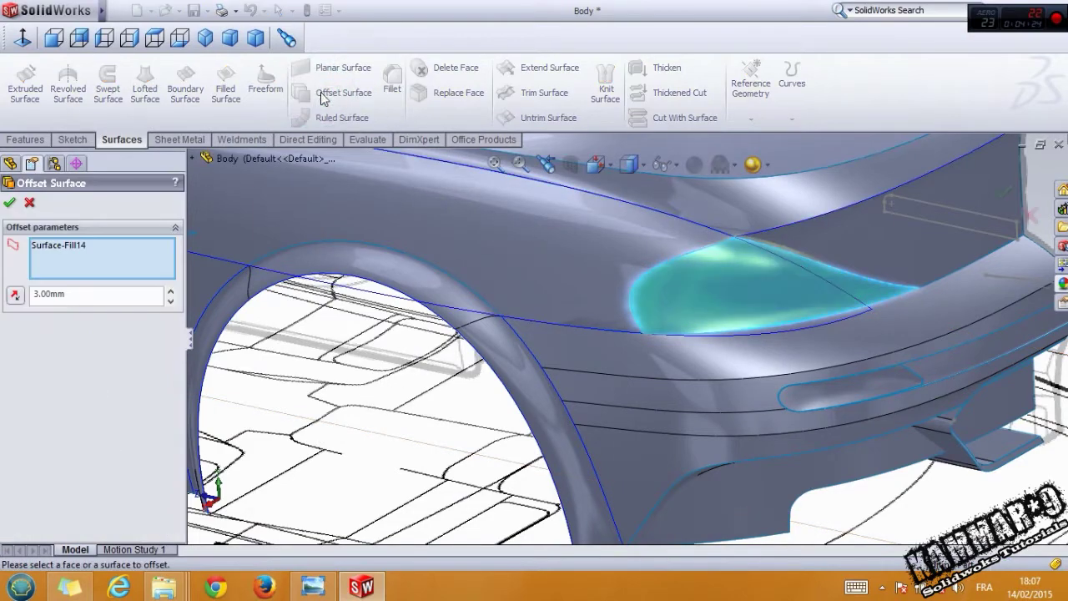
scroll(728, 296, "up", 3)
middle_click_drag(728, 295, 694, 348)
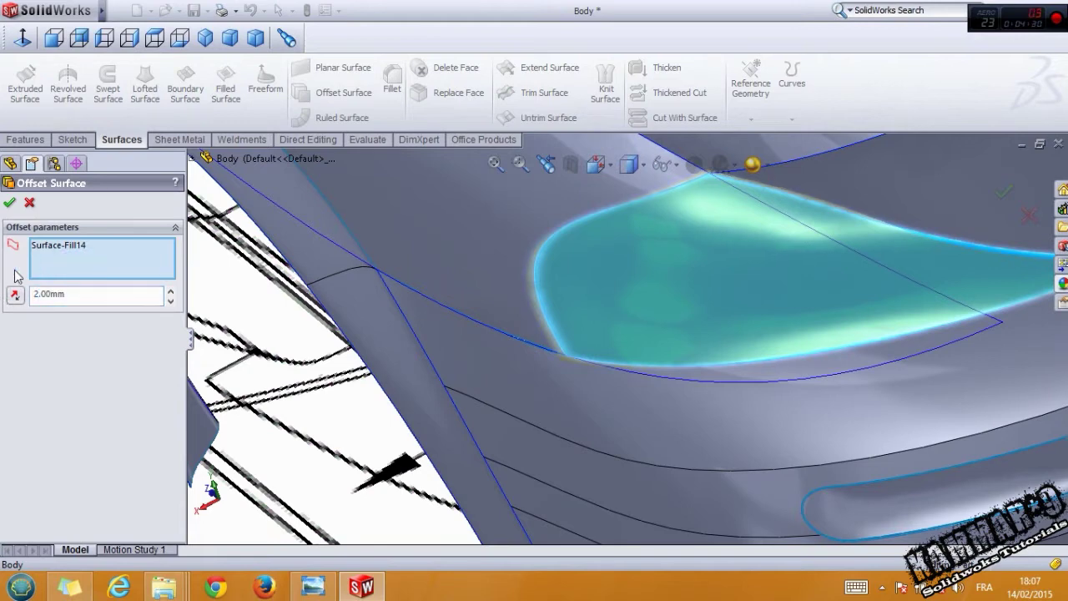
left_click(16, 298)
left_click(9, 202)
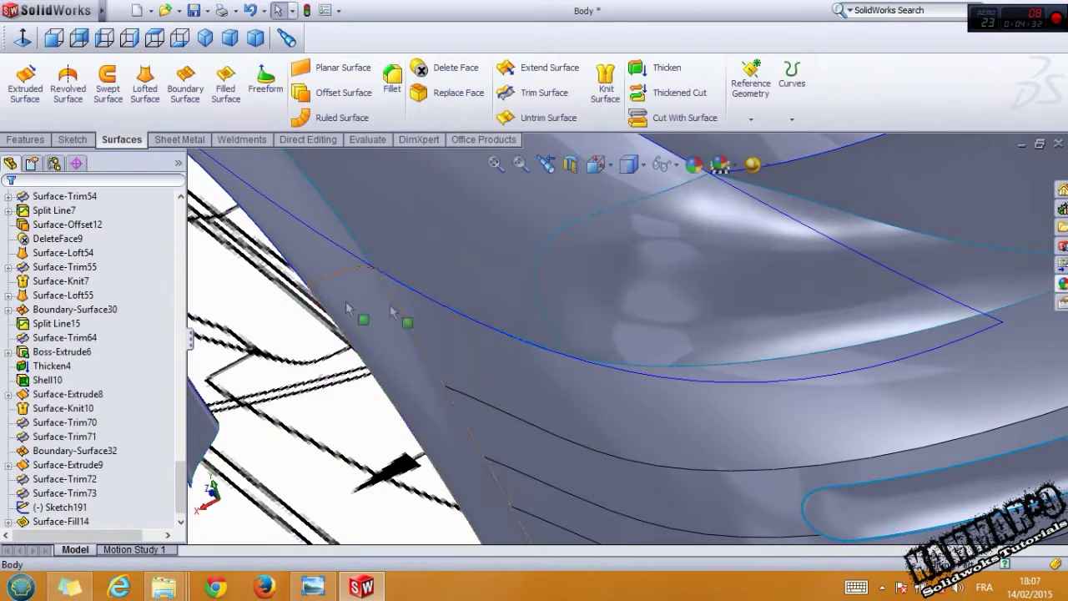
Step: Give the filled rear light surface a light colour from the transparent swatches, applied to its feature
middle_click_drag(644, 309, 763, 242)
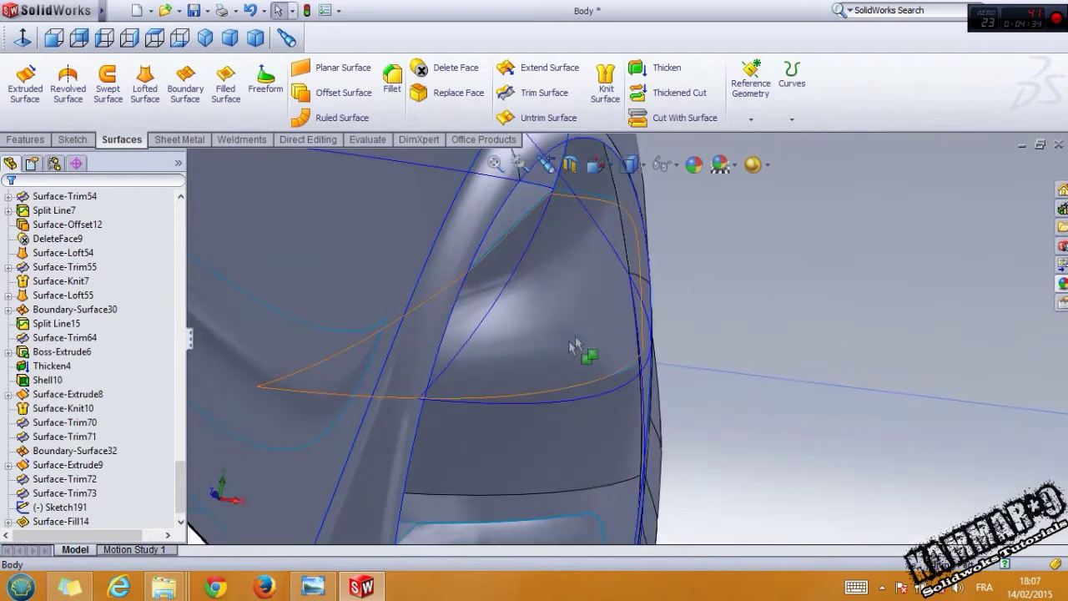
left_click(570, 375)
middle_click_drag(570, 375, 405, 387)
scroll(404, 387, "up", 5)
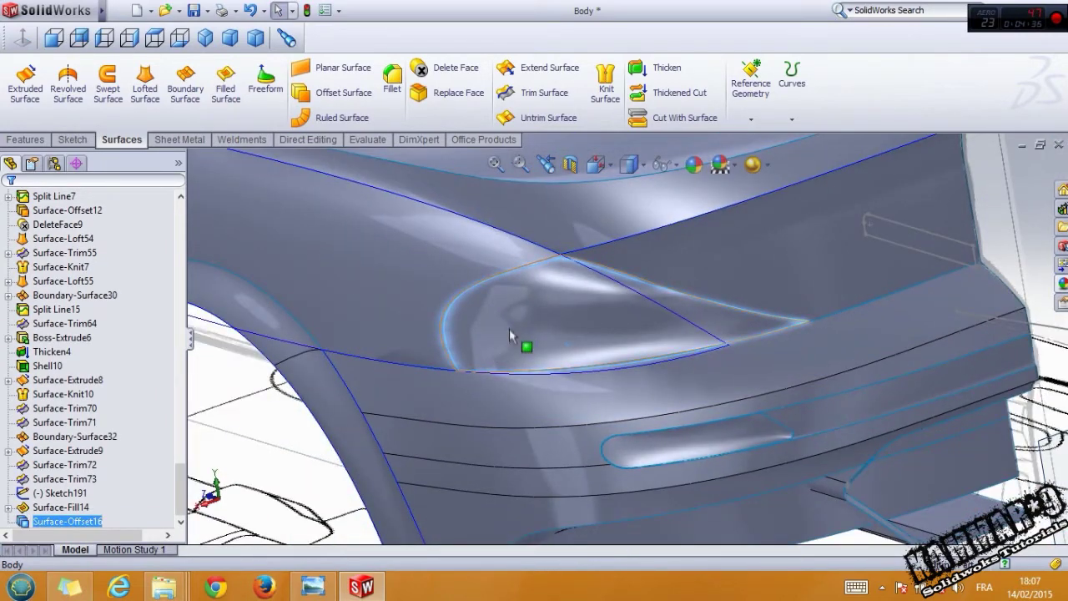
left_click(513, 327)
left_click(618, 278)
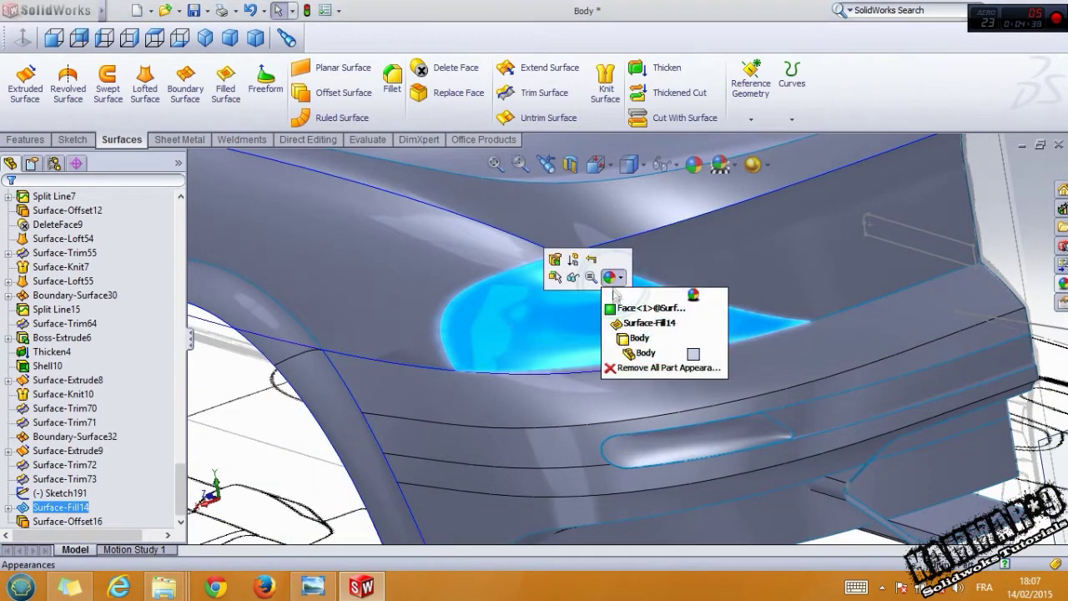
left_click(652, 330)
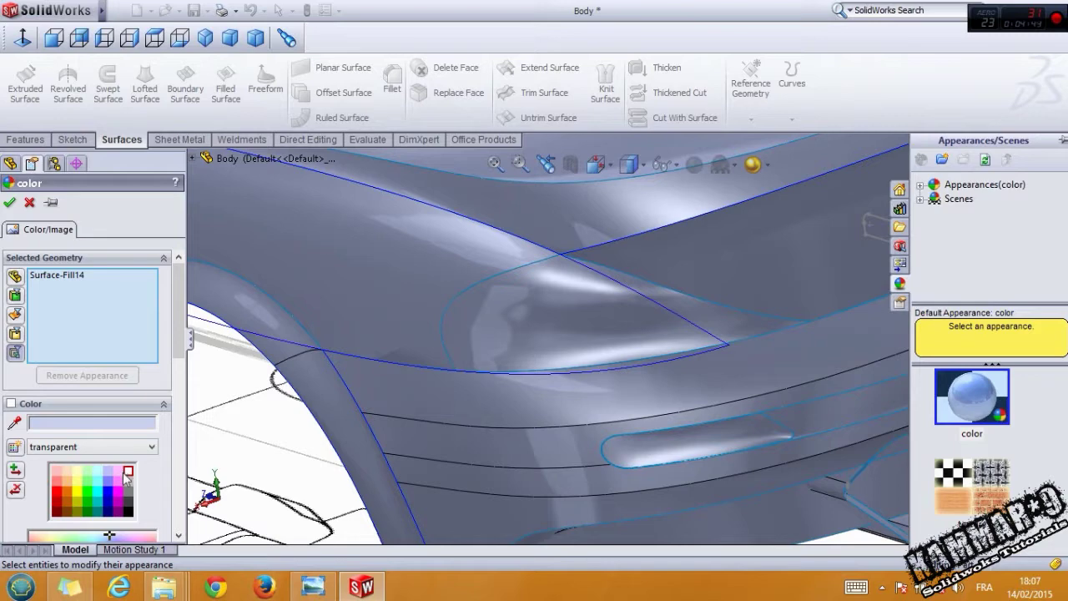
left_click(127, 474)
left_click(10, 204)
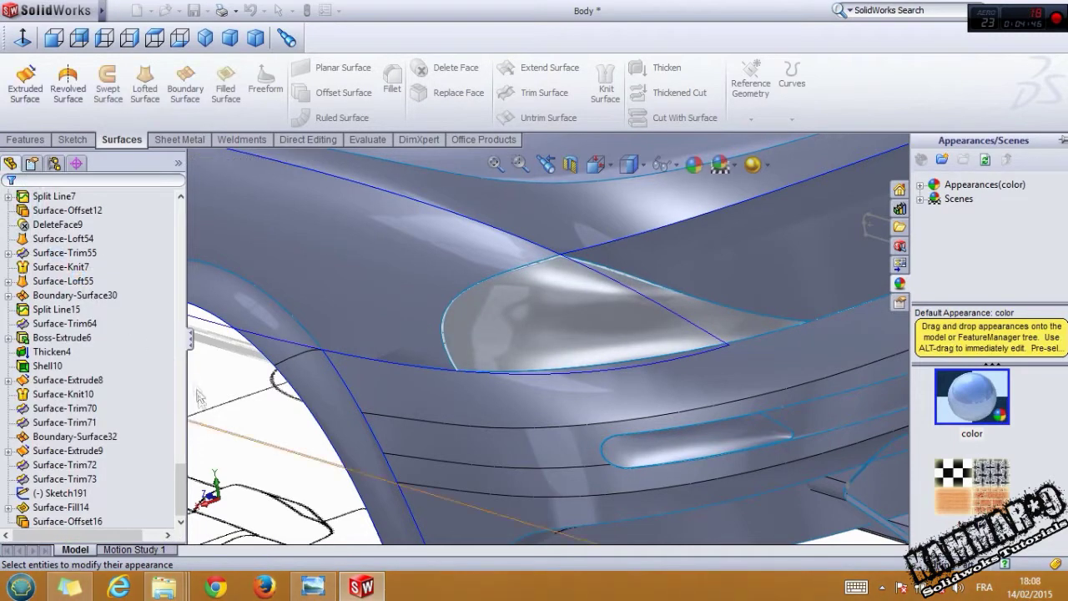
Step: Reorder Sketch191 in the feature tree so that it follows Surface-Offset16
left_click(63, 495)
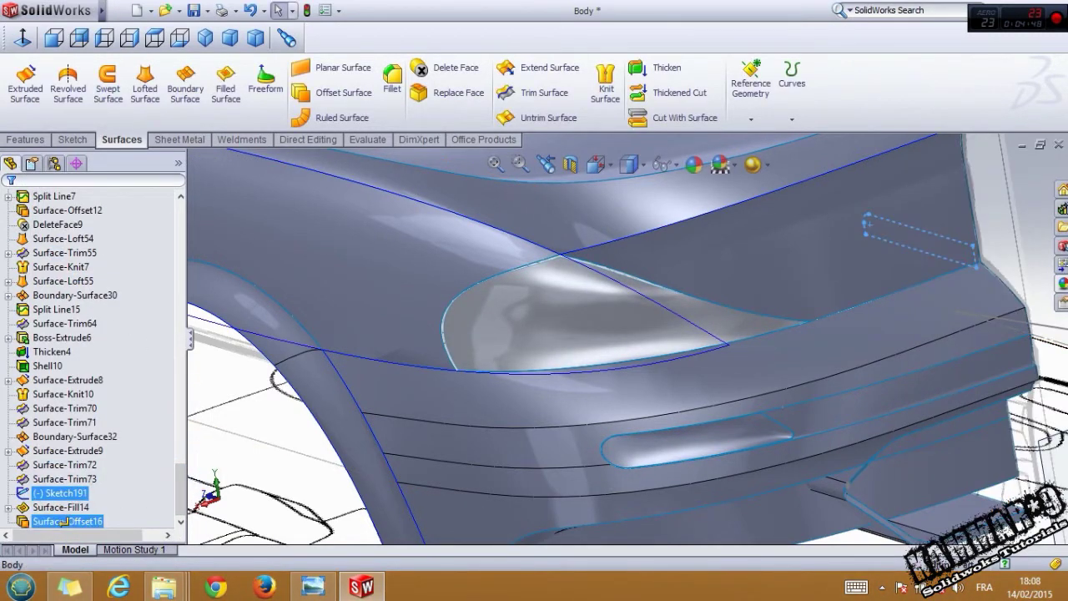
left_click_drag(68, 523, 71, 523)
left_click(217, 446)
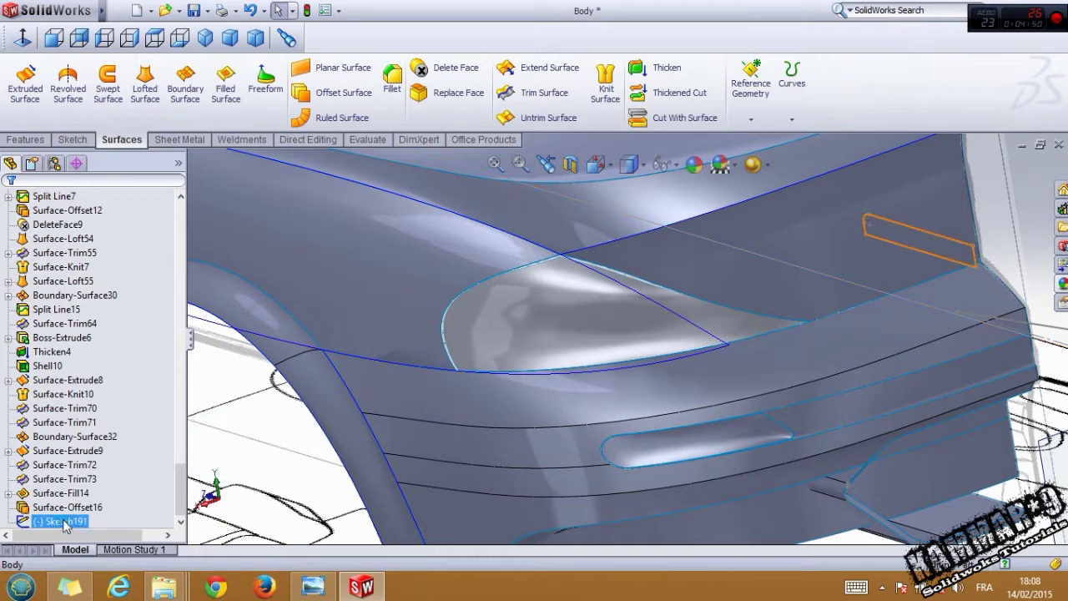
Step: Split the rear light surface with a projection Split Line using Sketch191
left_click(792, 119)
left_click(814, 135)
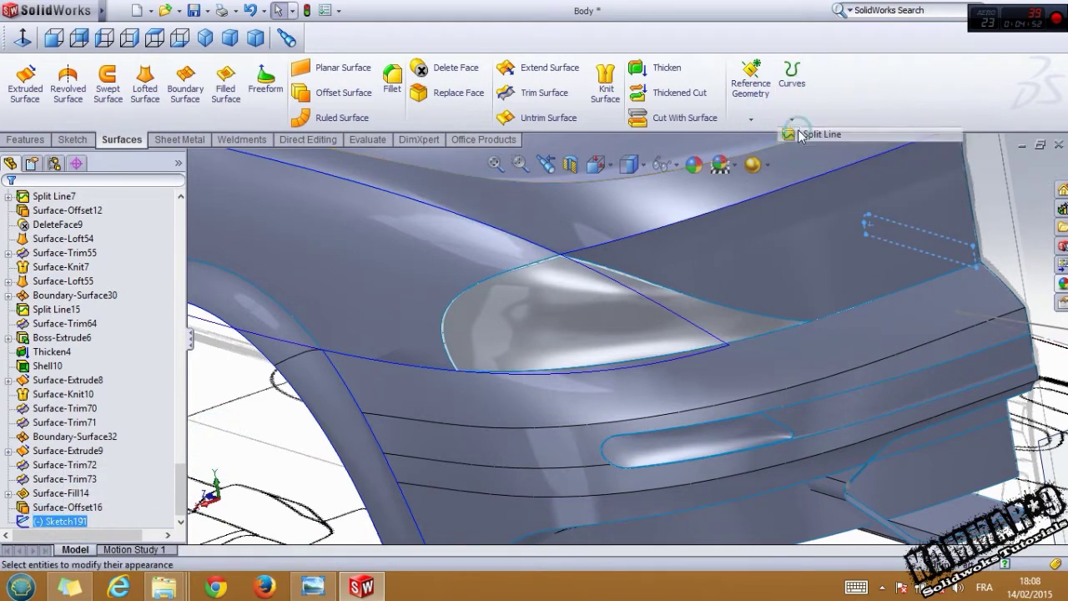
left_click(567, 330)
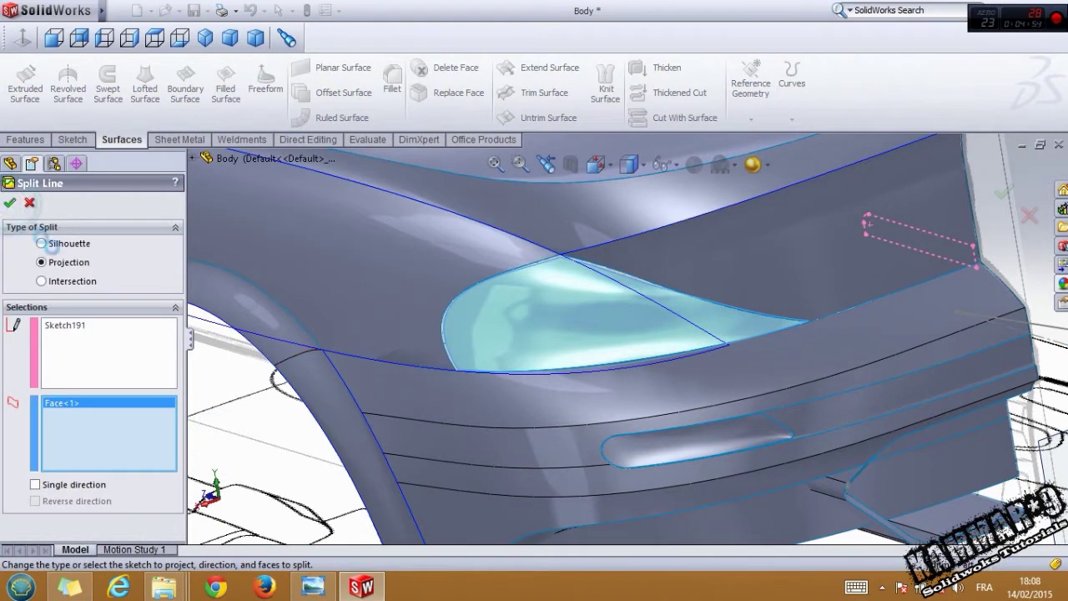
left_click(249, 416)
scroll(606, 361, "down", 1)
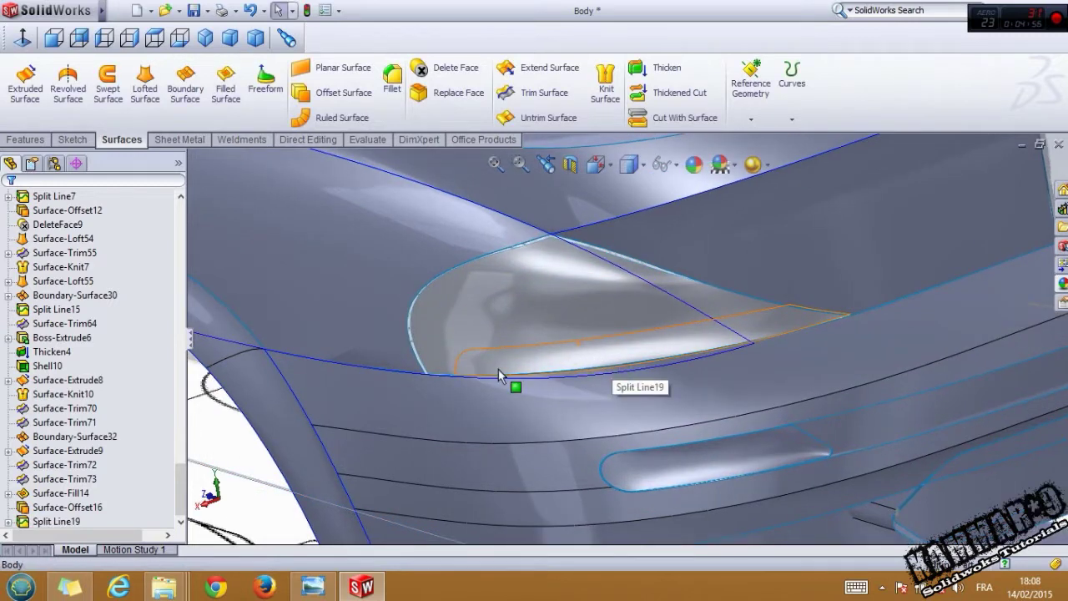
scroll(503, 367, "up", 1)
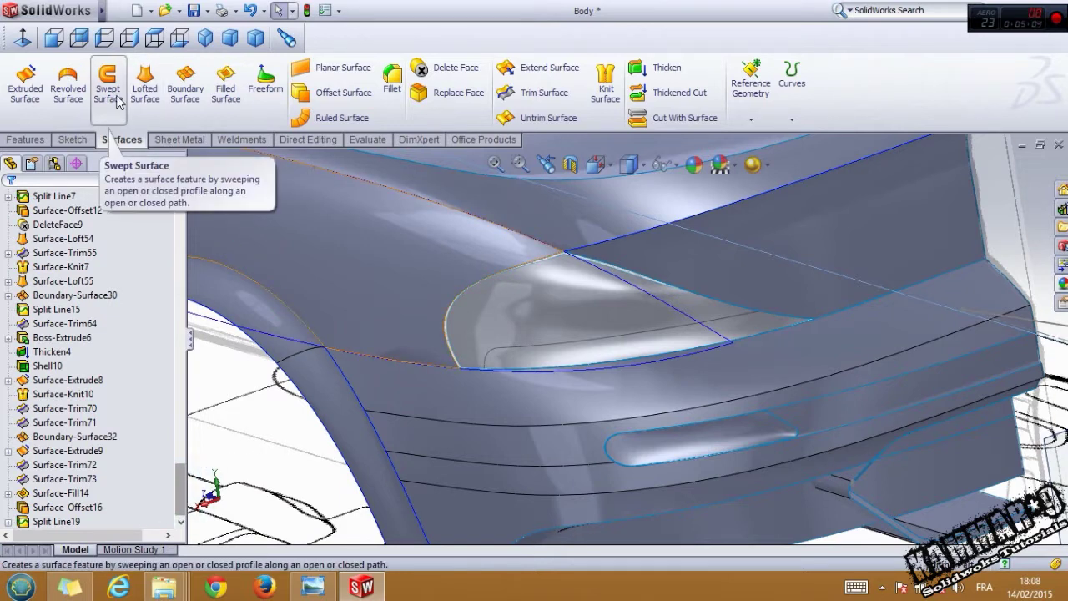
Step: Set up a Ruled Surface of type Perpendicular to Vector with the Top Plane as reference direction
left_click(335, 121)
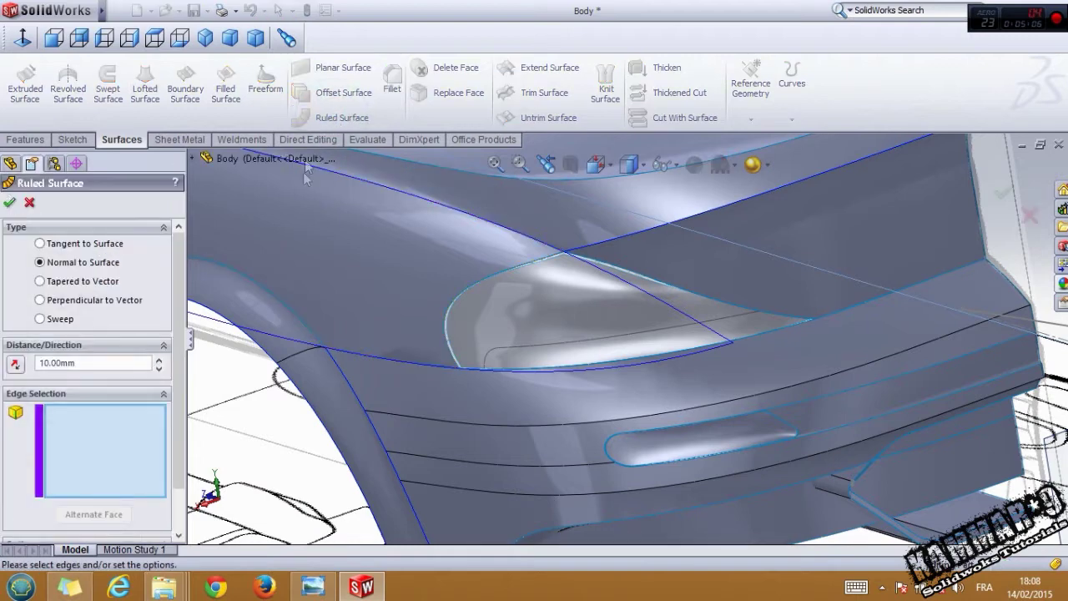
scroll(521, 332, "down", 3)
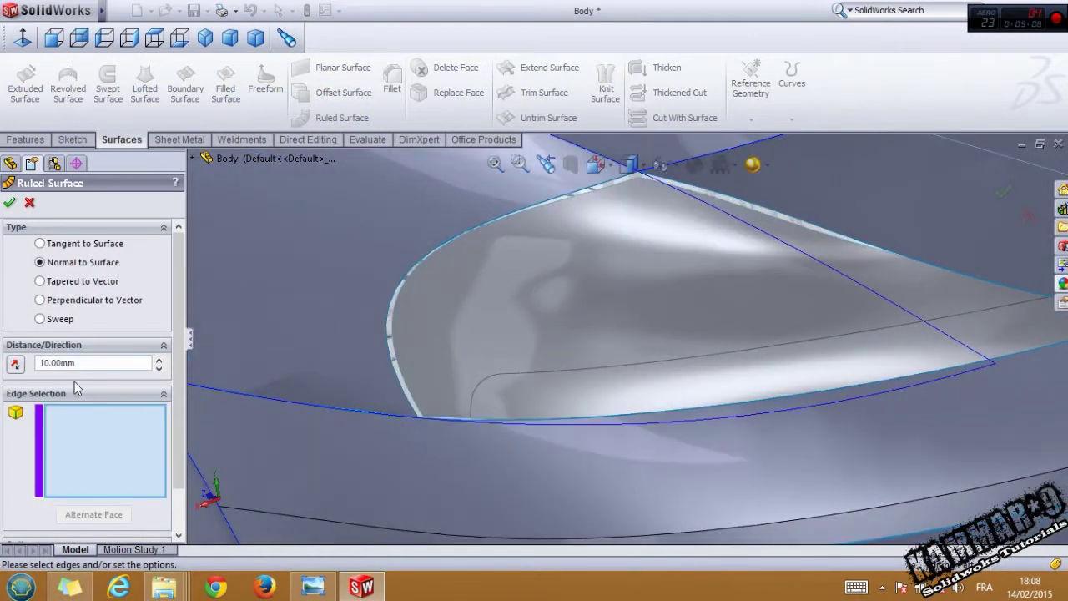
left_click(43, 304)
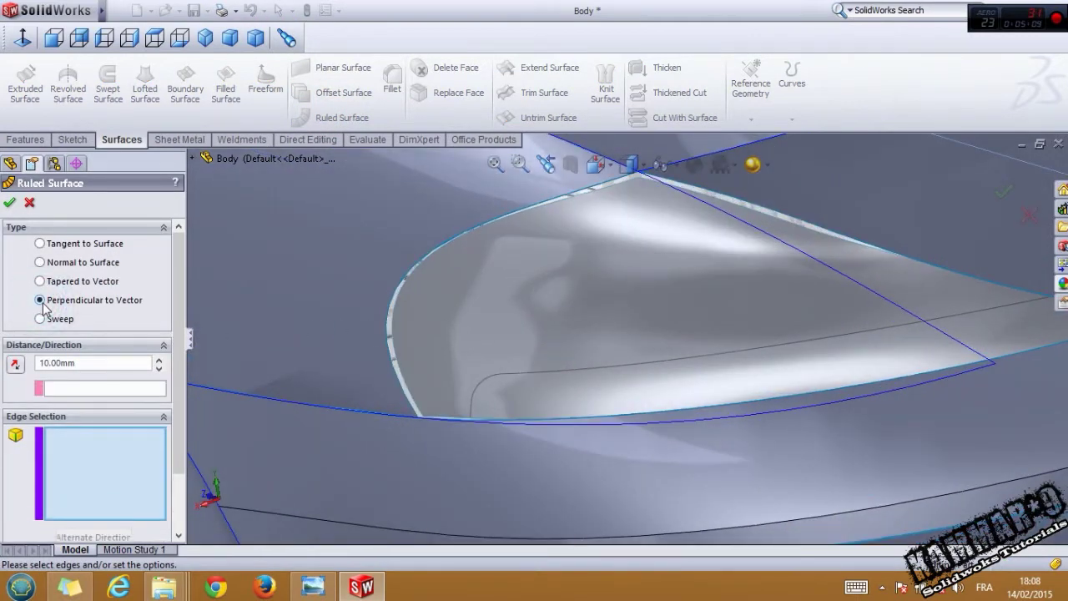
left_click(79, 389)
left_click(195, 159)
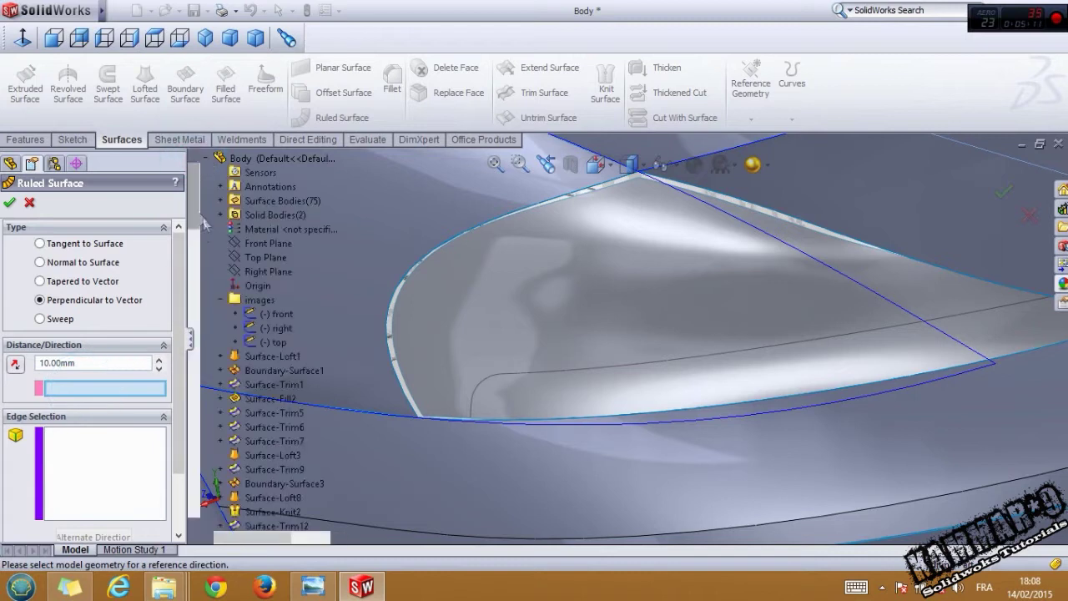
left_click(266, 257)
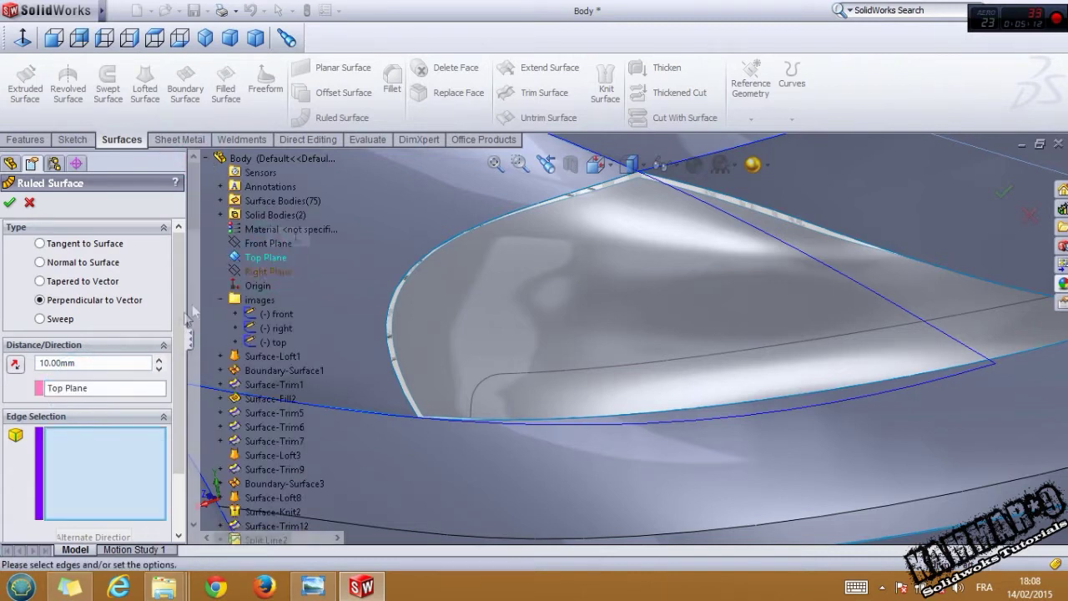
Step: Add the curved outer edge and the first three lower outline edges of the rear light to the ruled surface
left_click(402, 373)
scroll(478, 417, "down", 2)
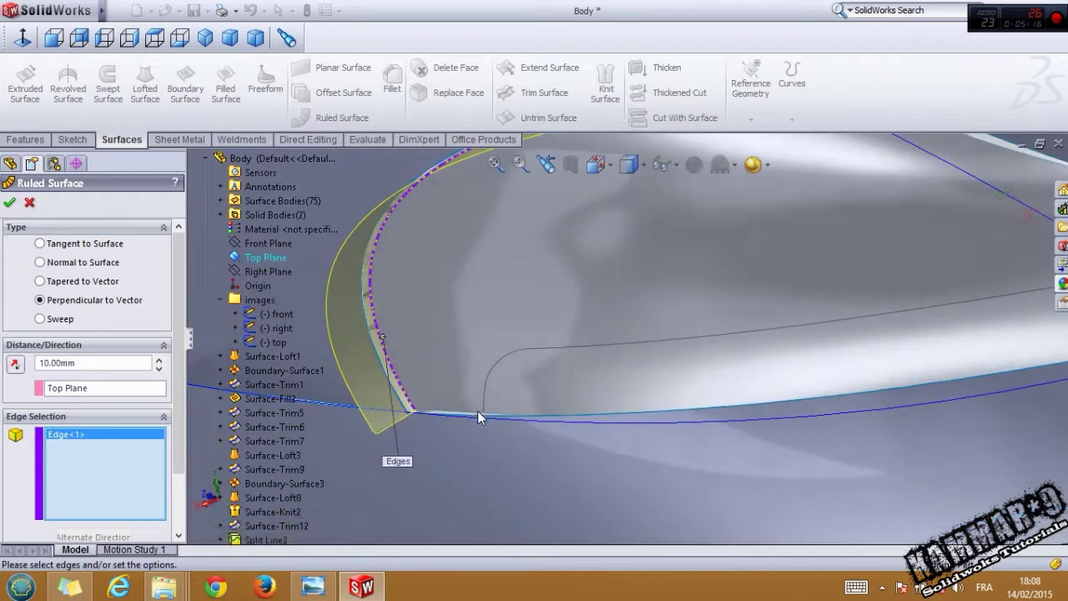
scroll(478, 417, "down", 2)
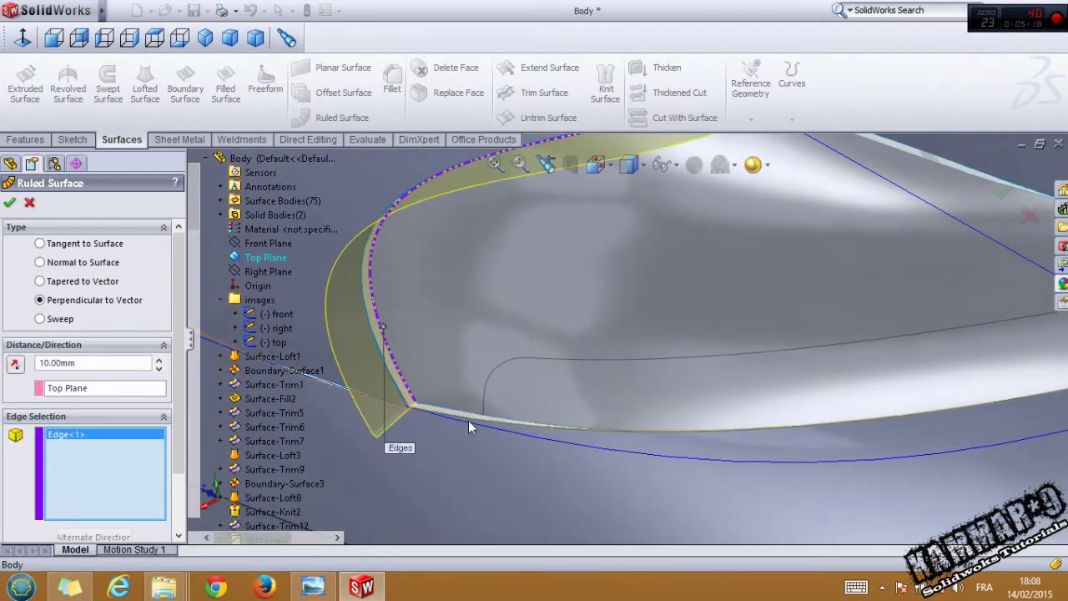
left_click(487, 420)
left_click(505, 424)
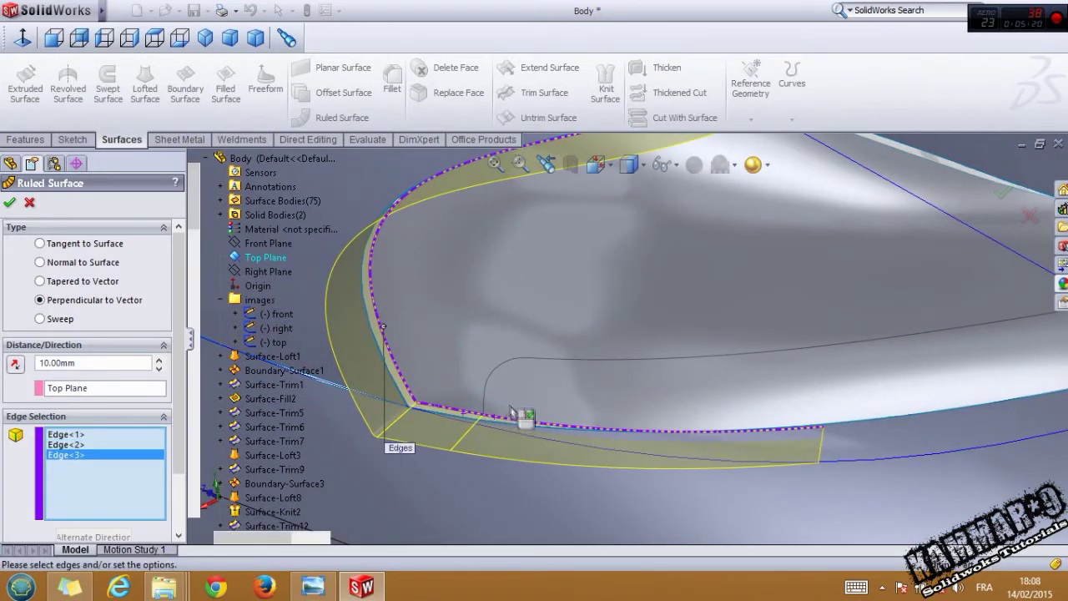
middle_click_drag(913, 418, 892, 449)
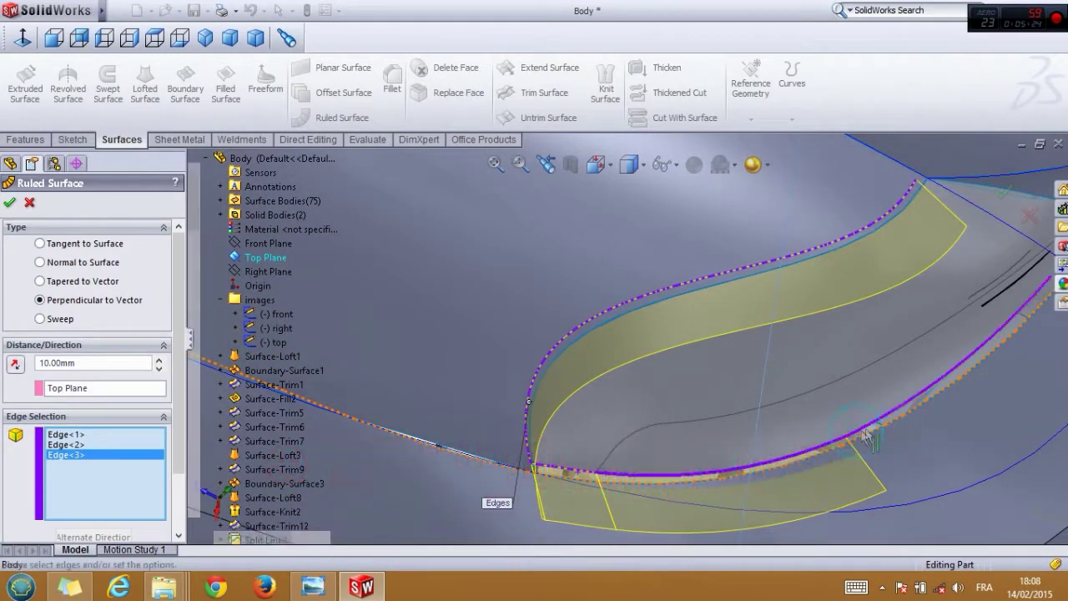
left_click(901, 407)
scroll(899, 404, "up", 5)
scroll(811, 318, "down", 3)
middle_click_drag(775, 321, 753, 266)
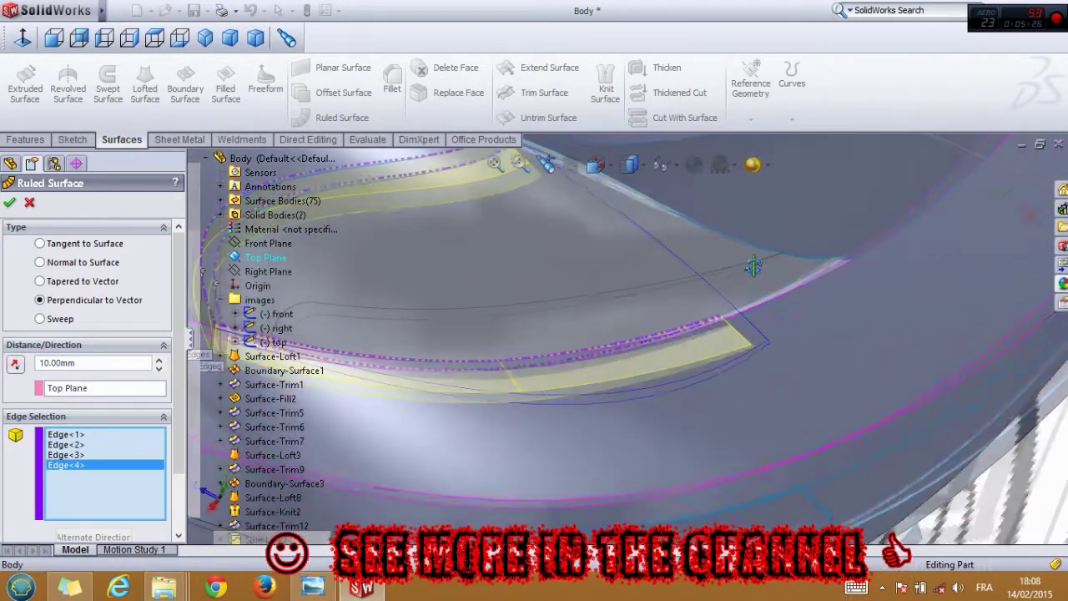
Step: Complete the ruled surface's outline selection with the last lower edge and the two upper edges meeting at the pointed tip
left_click(740, 317)
middle_click_drag(741, 317, 775, 213)
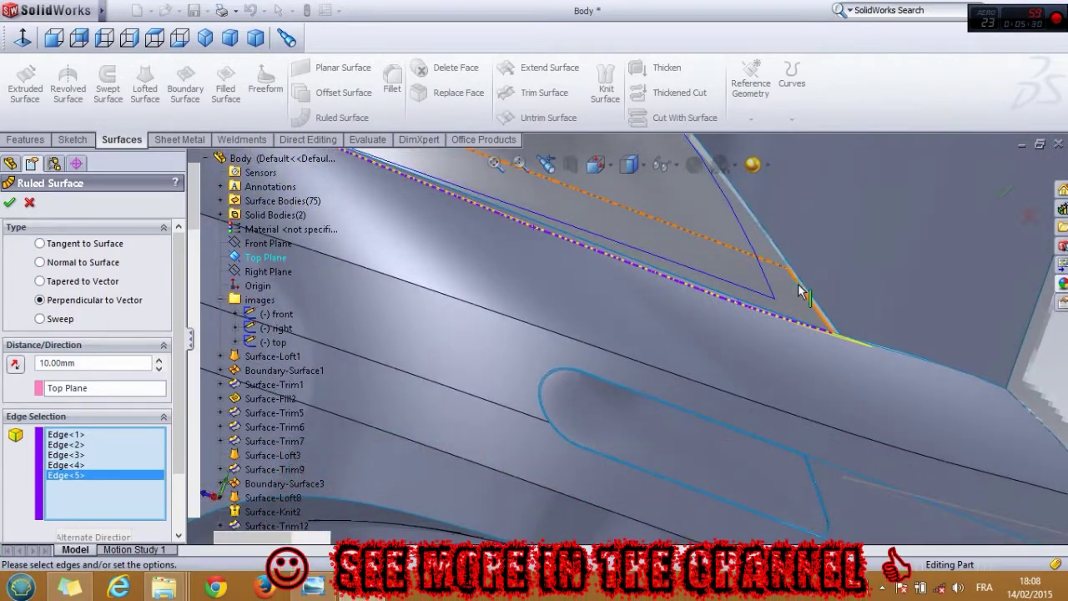
left_click(779, 257)
left_click(779, 257)
scroll(787, 267, "up", 5)
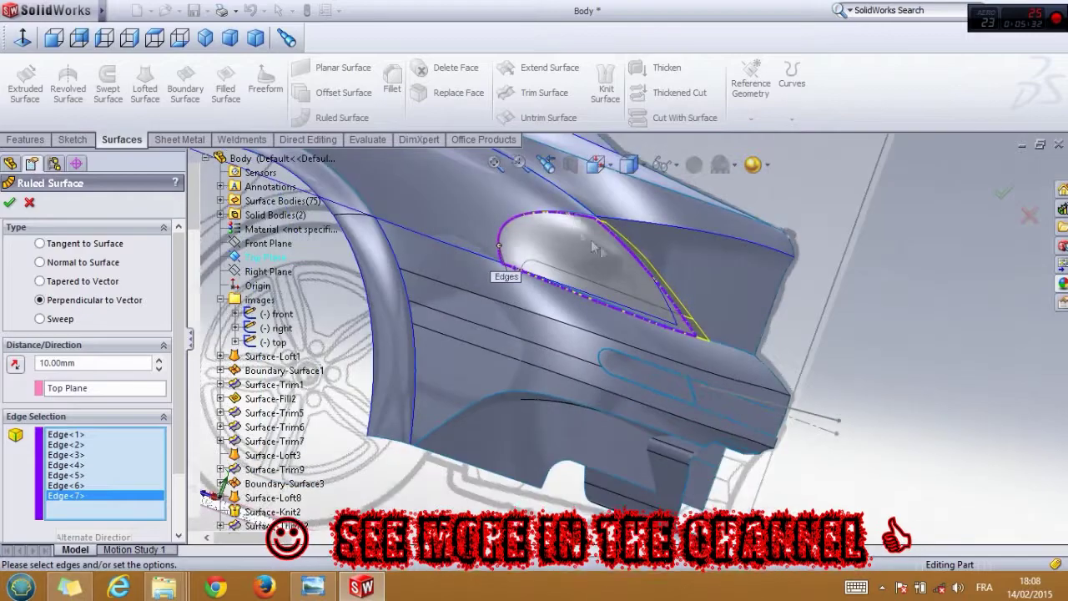
scroll(613, 258, "down", 4)
middle_click_drag(656, 296, 539, 364)
Step: Reverse the ruled surface direction and add the three split line edges inside the rear light
left_click(16, 362)
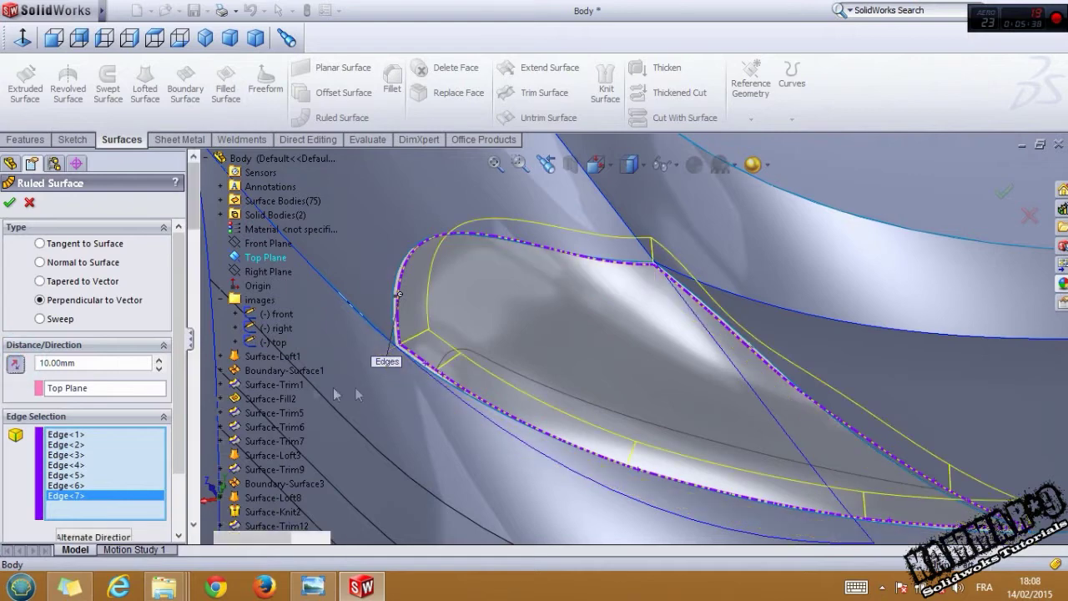
left_click(447, 358)
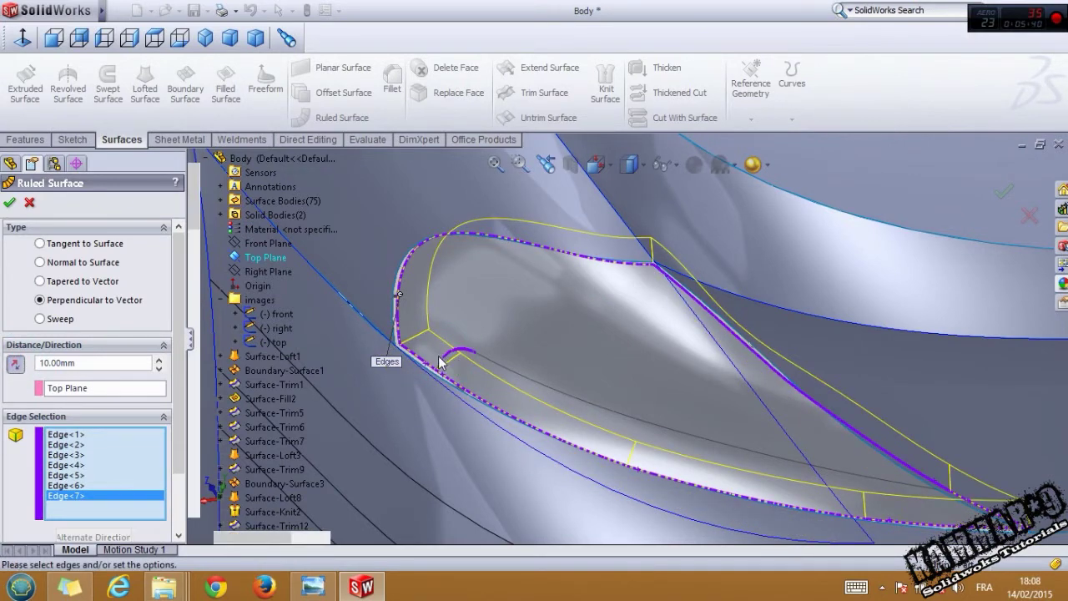
left_click(464, 361)
left_click(467, 367)
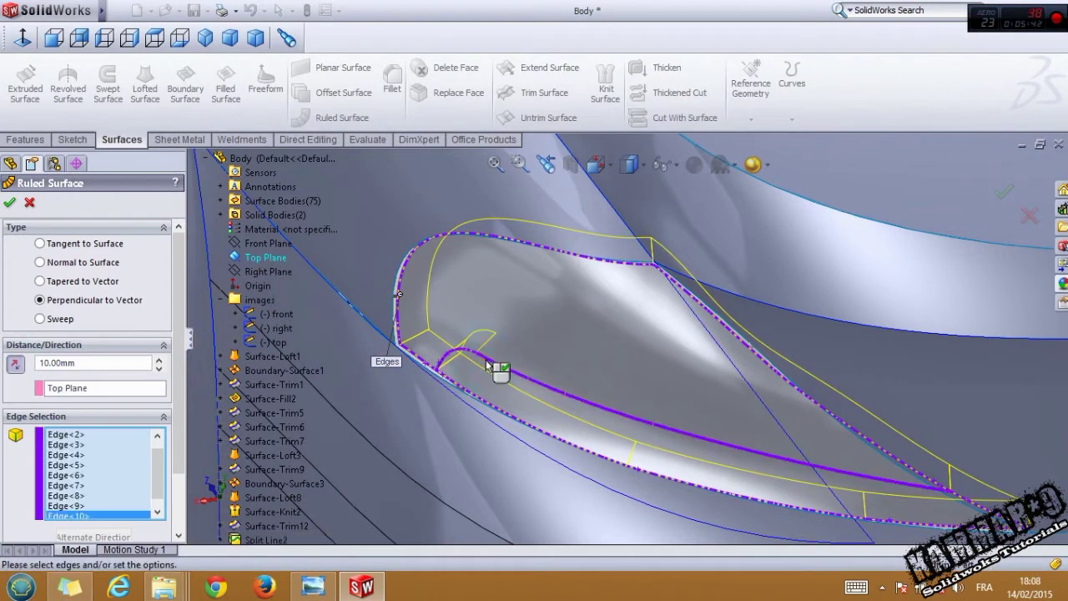
middle_click_drag(625, 410, 646, 399)
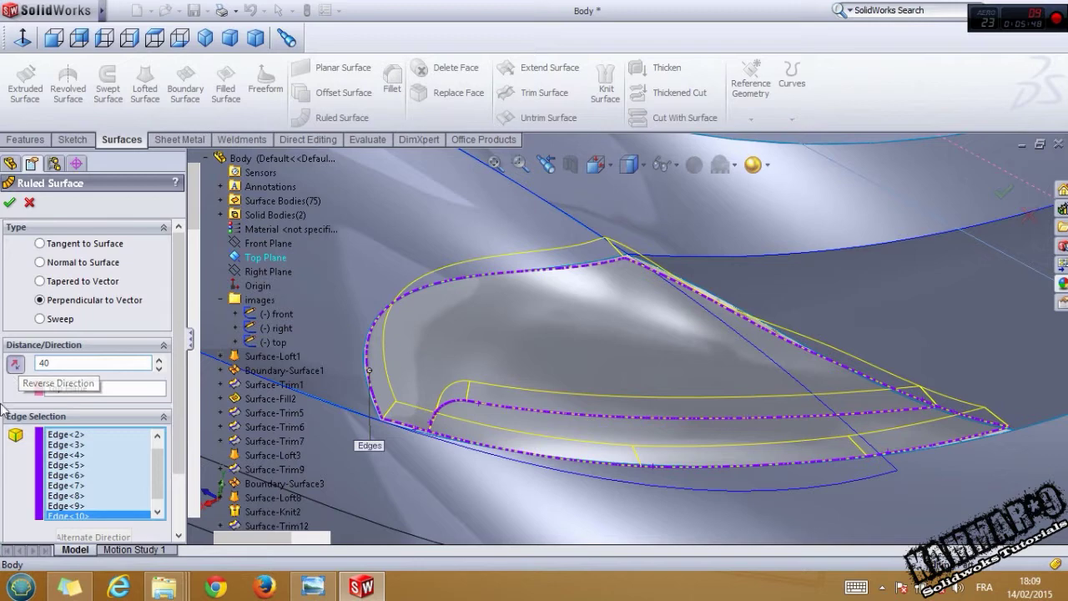
Step: Set the ruled surface distance to 40 mm and create it
key("Return")
left_click(9, 204)
middle_click_drag(434, 281, 417, 318)
Step: Show the car in wireframe from the top and open a new sketch on the Top Plane
left_click(155, 37)
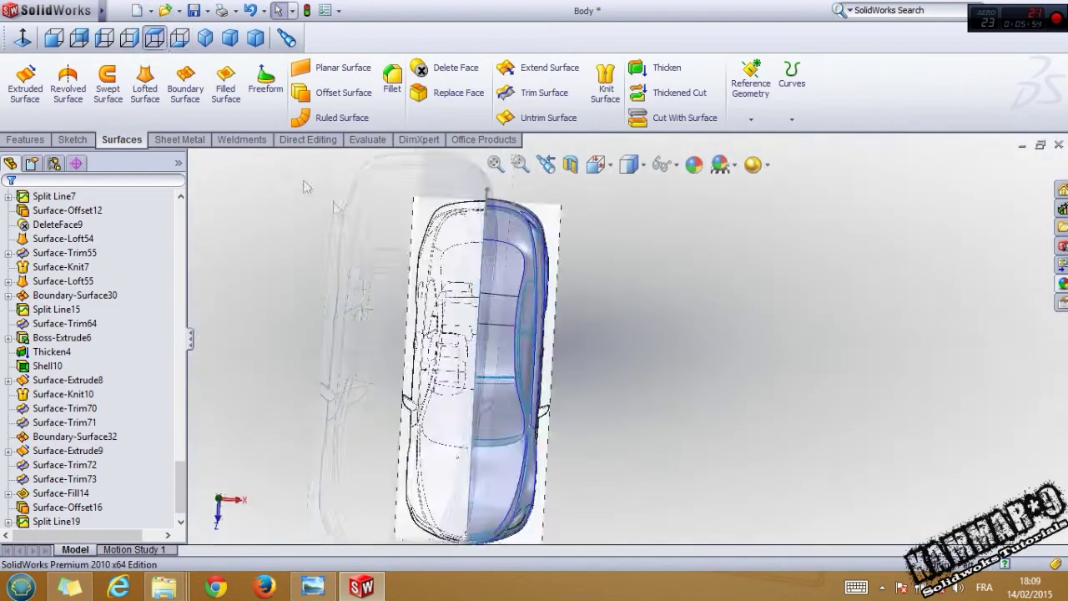
scroll(667, 325, "down", 4)
left_click(632, 164)
left_click(633, 296)
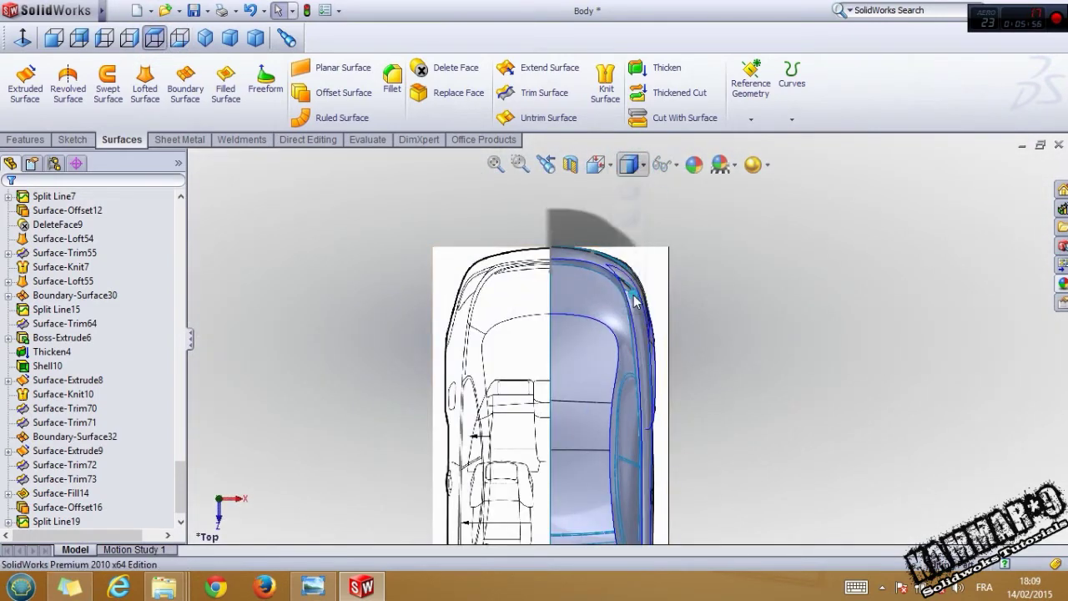
scroll(634, 302, "up", 5)
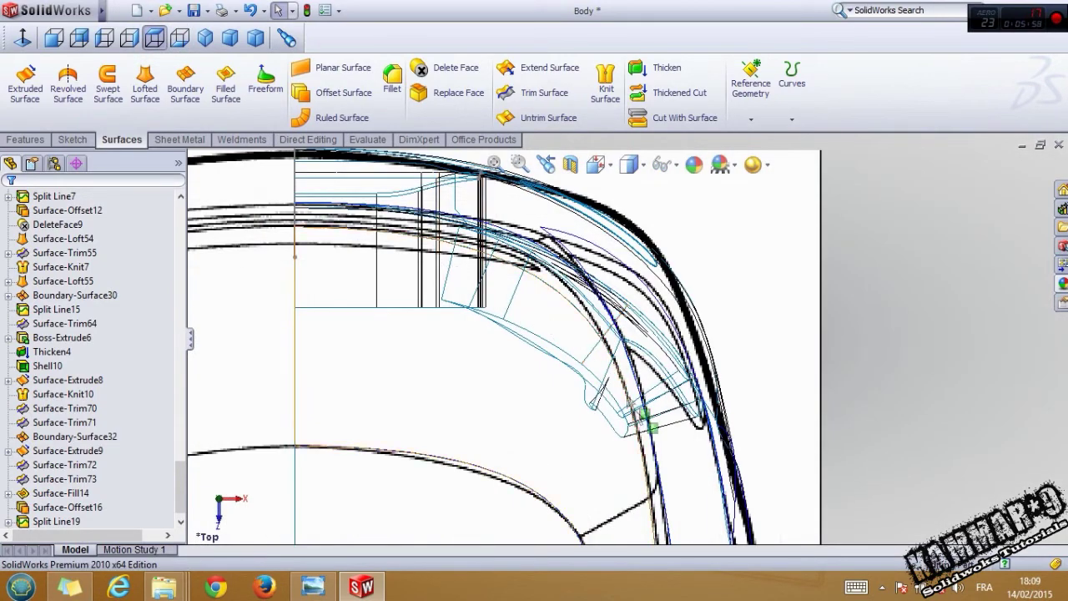
left_click_drag(183, 485, 183, 221)
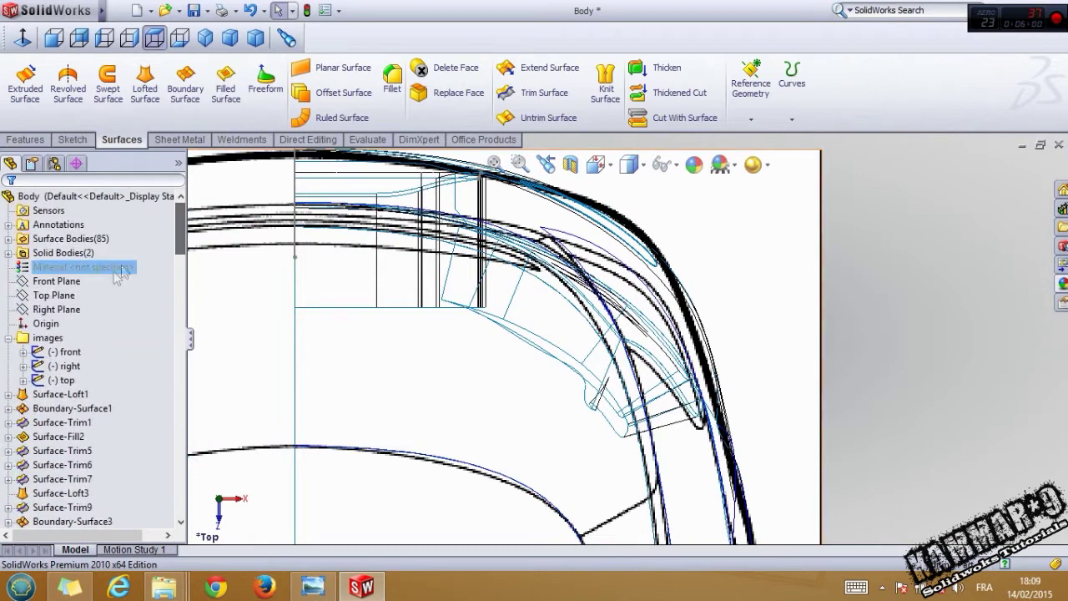
left_click(49, 297)
left_click(57, 281)
left_click(57, 296)
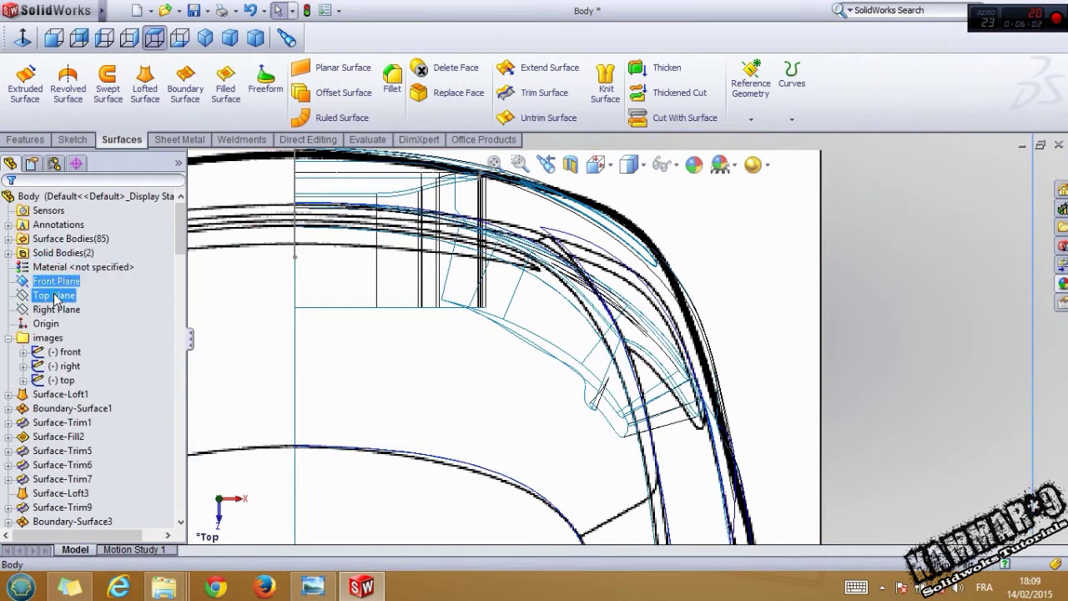
left_click(65, 267)
Step: Sketch a two-point spline diagonally across the inner side of the rear light and bend it outward into a curve
left_click(169, 68)
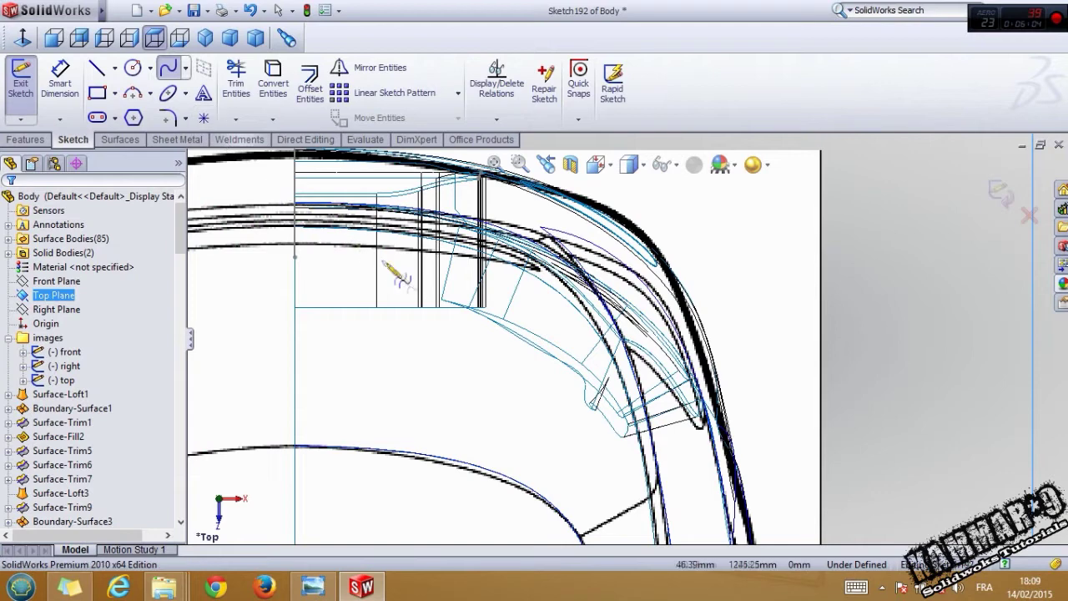
left_click(439, 257)
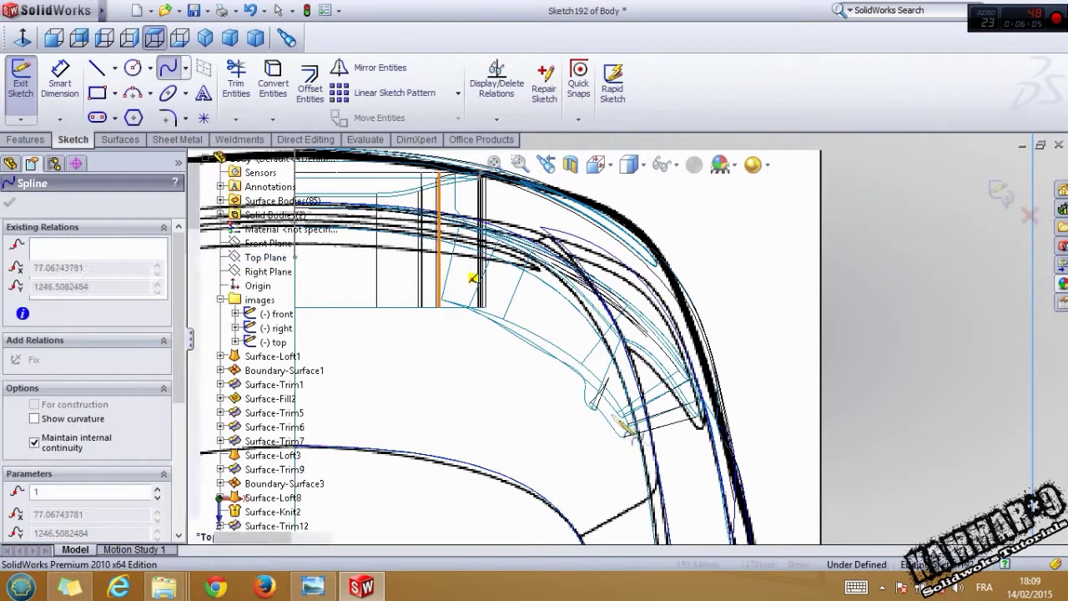
left_click(675, 441)
key("Escape")
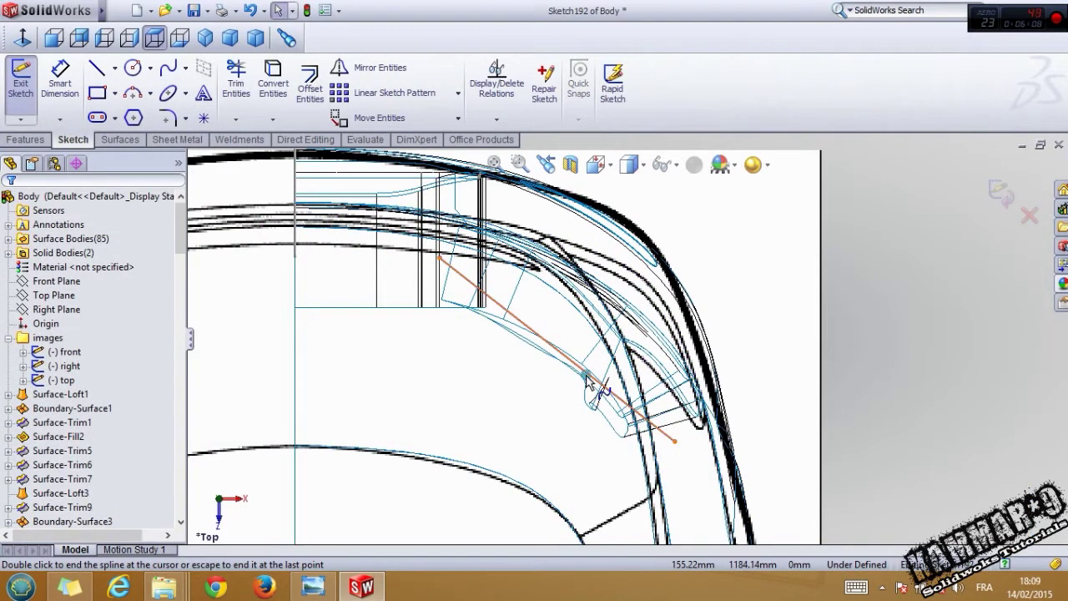
left_click(598, 381)
left_click_drag(529, 329, 572, 299)
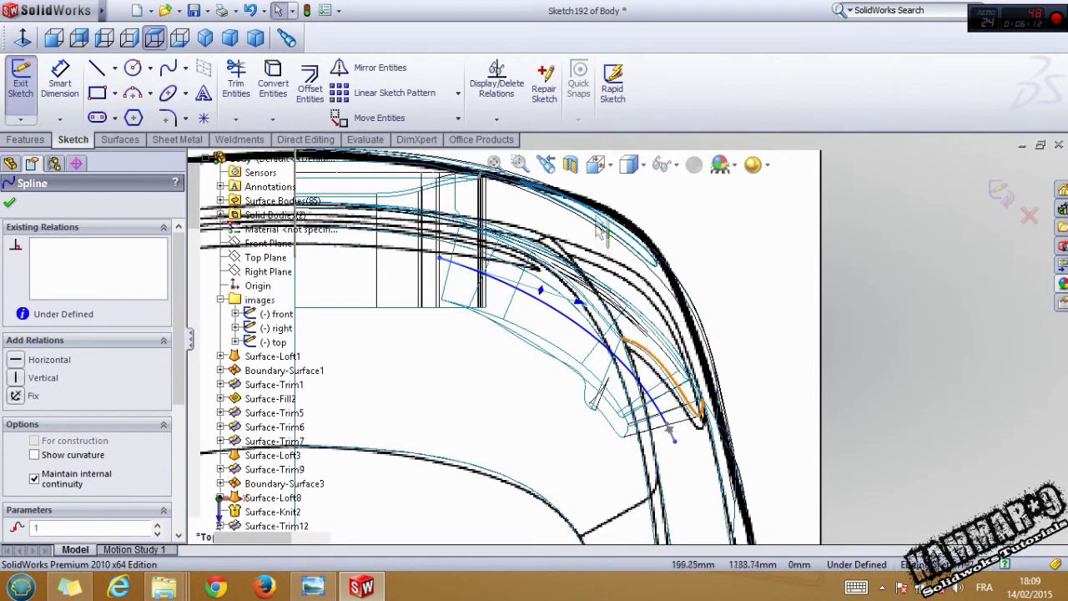
Step: Extrude the spline as a surface, 70 mm deep from a 180 mm sketch plane offset, and display the model shaded
left_click(25, 139)
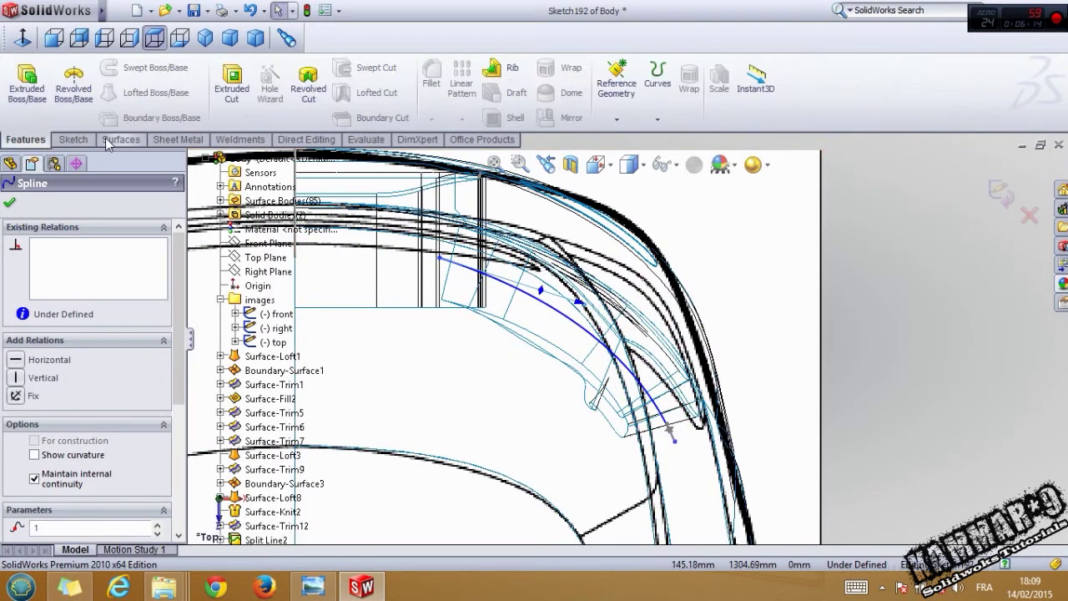
left_click(107, 142)
left_click(25, 83)
left_click(77, 39)
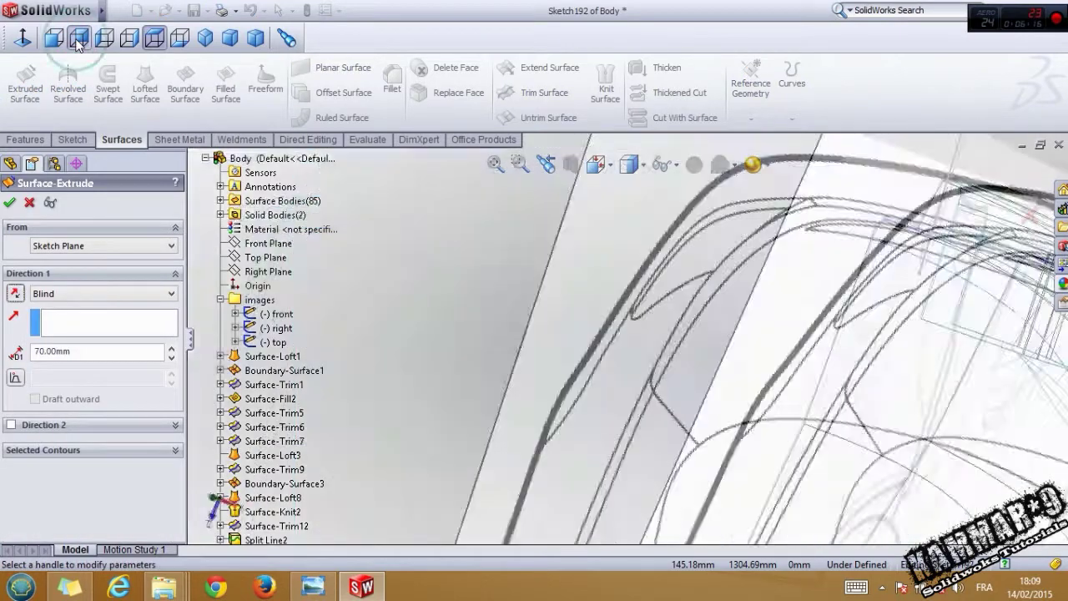
scroll(636, 388, "down", 3)
left_click(142, 246)
left_click(139, 288)
left_click(171, 267)
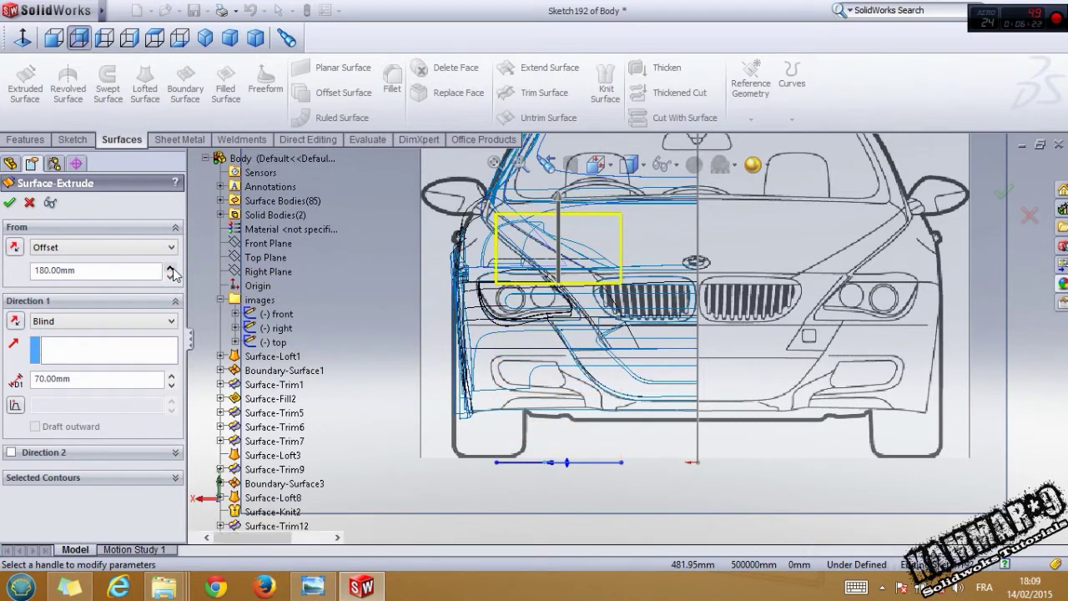
scroll(567, 244, "down", 2)
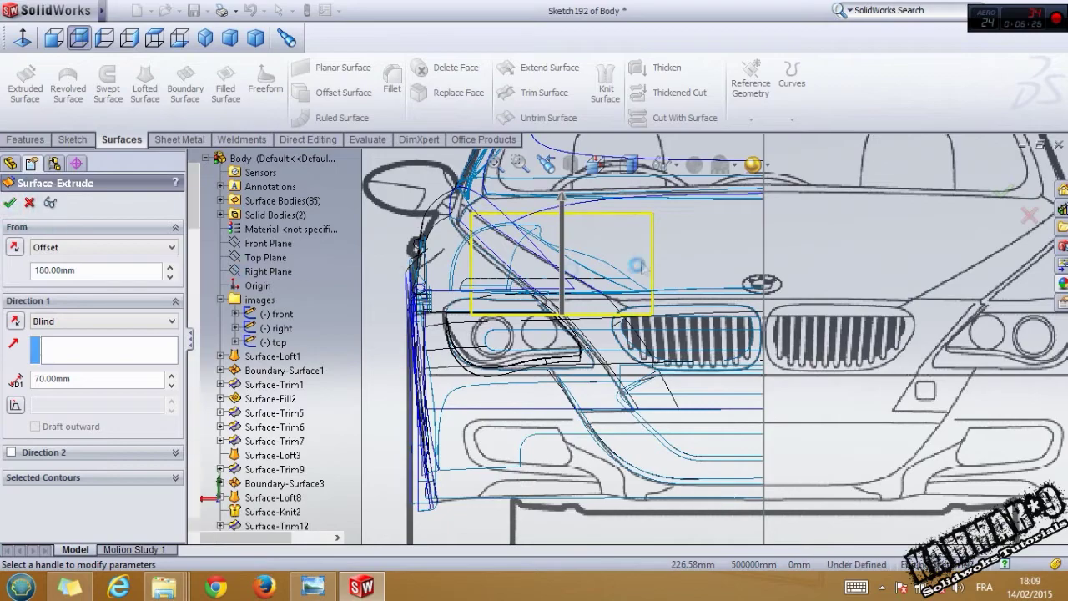
left_click(631, 165)
left_click(631, 193)
Step: Trim the extruded back surface with the ruled surface, removing its pieces outside the ruled walls
mouse_move(523, 275)
middle_mouse_down()
mouse_move(596, 274)
mouse_move(751, 239)
mouse_move(703, 225)
mouse_move(684, 234)
middle_mouse_up()
scroll(524, 313, "down", 4)
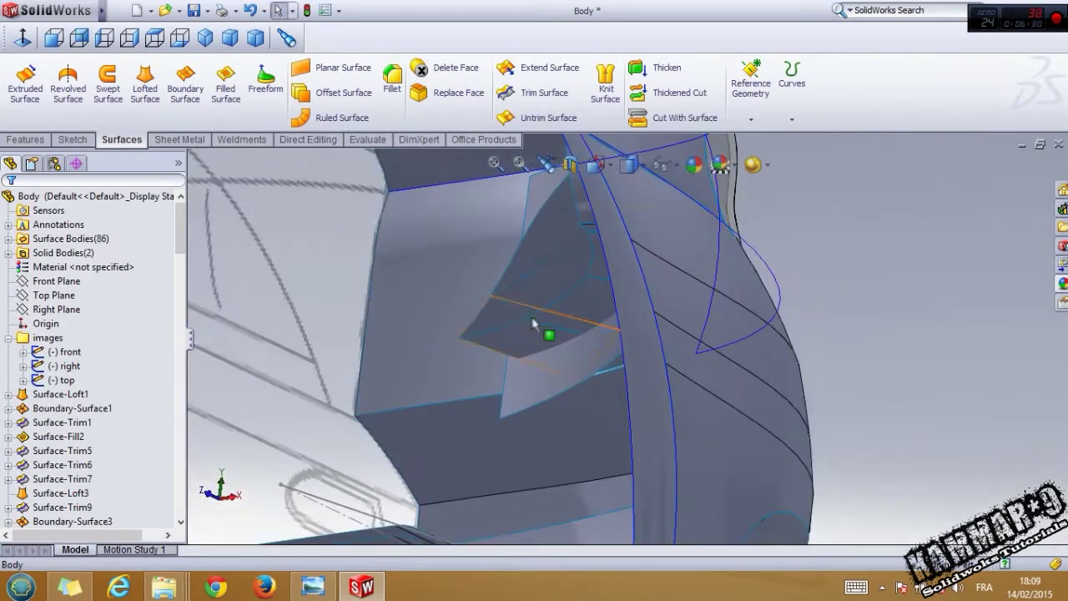
scroll(534, 323, "down", 2)
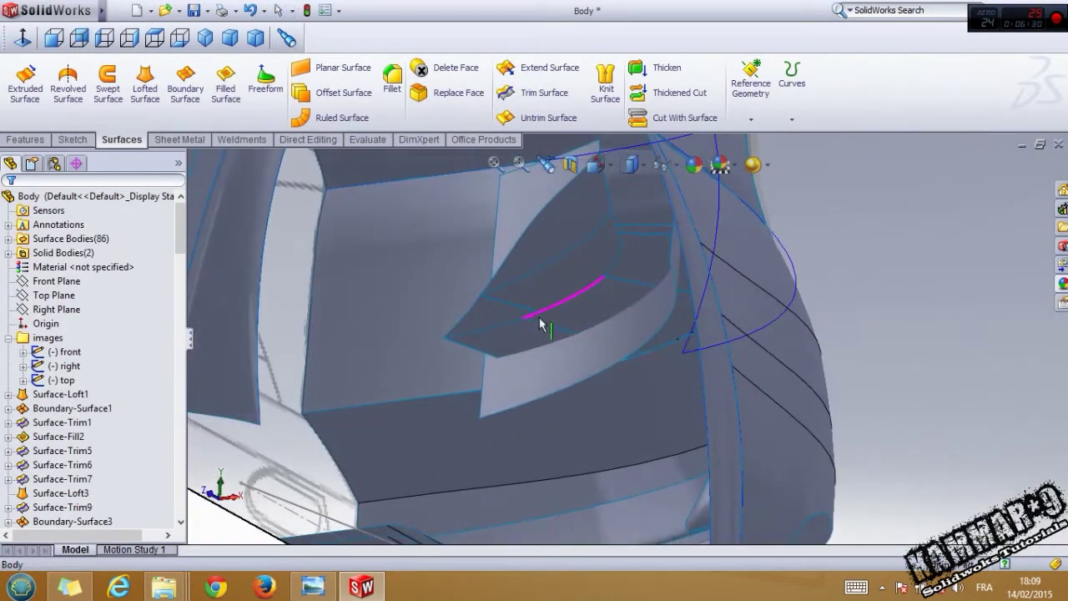
left_click(506, 94)
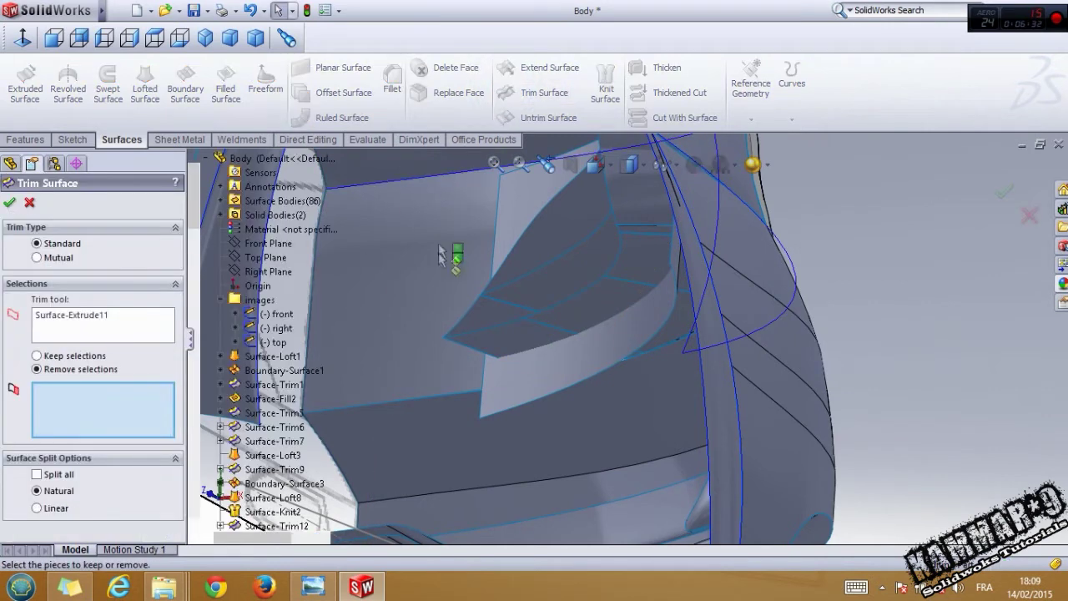
right_click(149, 324)
left_click(261, 337)
left_click(571, 324)
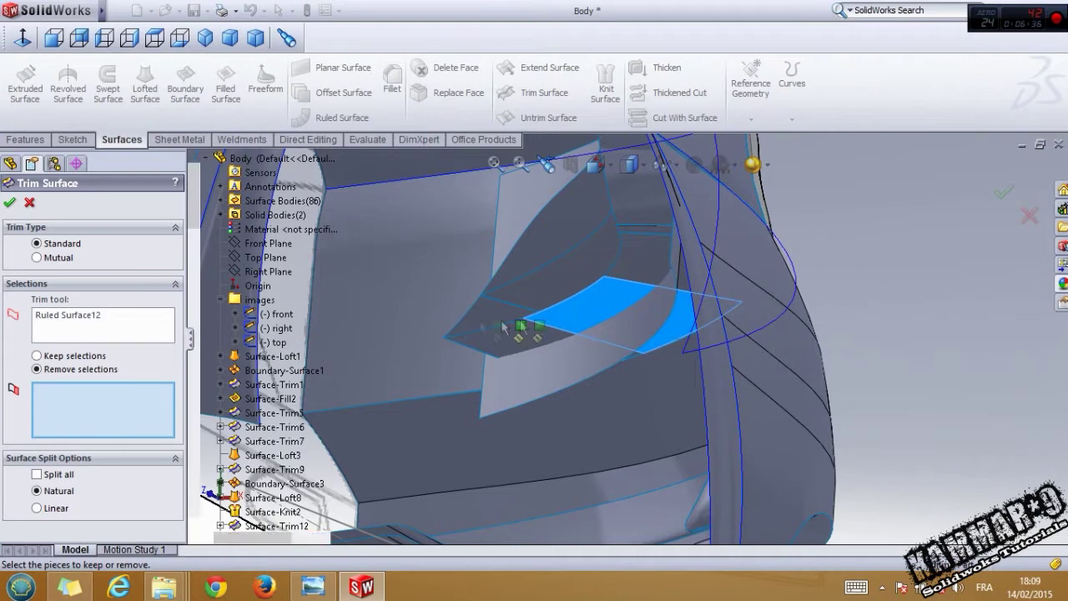
left_click(514, 379)
middle_click_drag(534, 388, 571, 367)
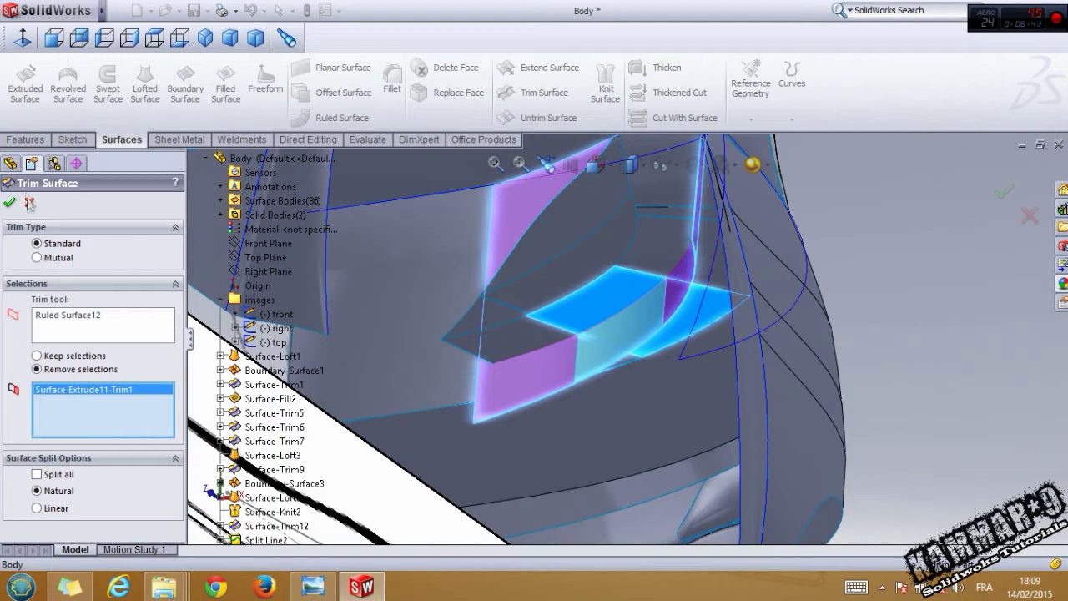
left_click(9, 203)
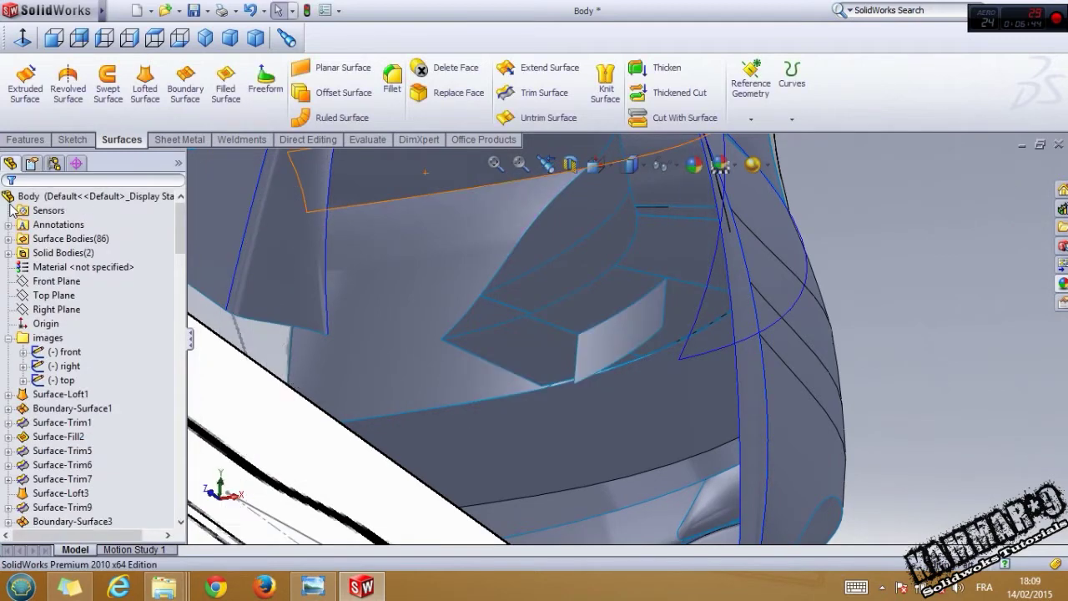
Step: Review the definition of the last trim, close it without changes, and undo that trim
scroll(159, 488, "down", 5)
left_click_drag(178, 272, 179, 499)
left_click(93, 511)
left_click(88, 521)
left_click(97, 479)
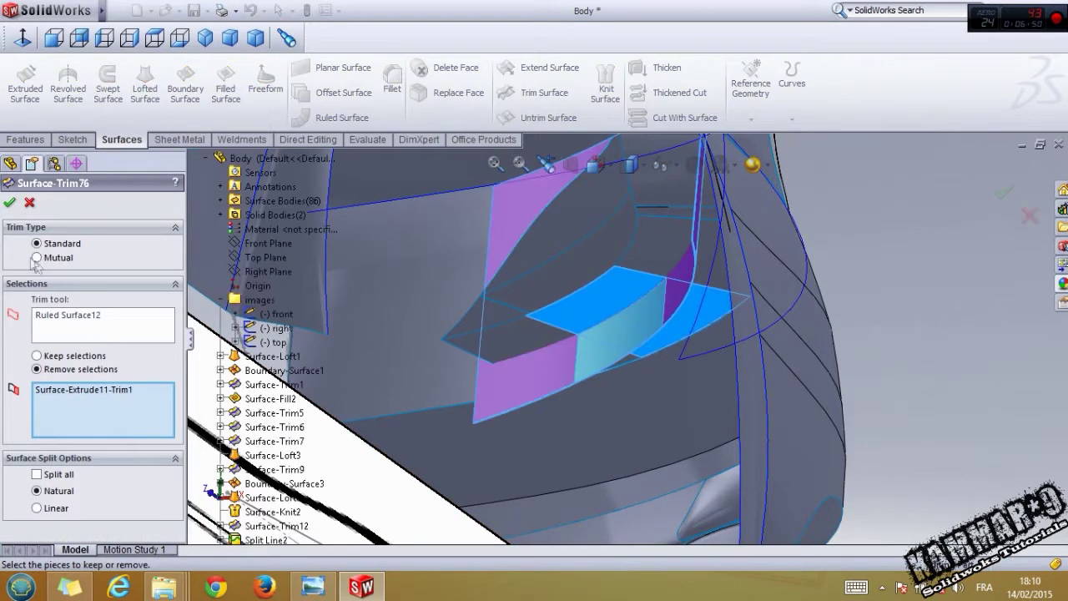
left_click(29, 203)
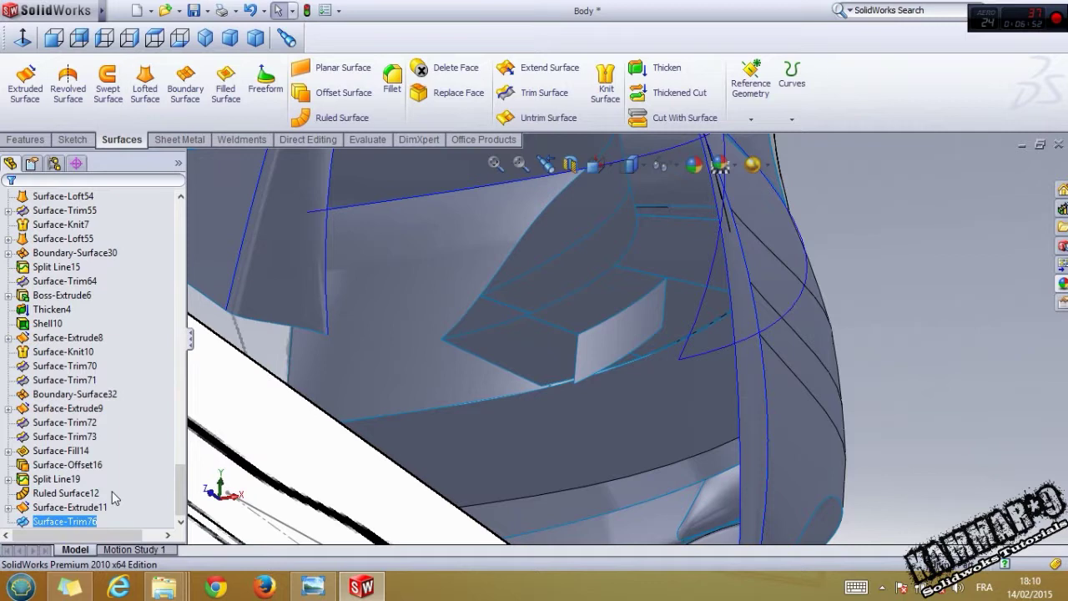
left_click(80, 521)
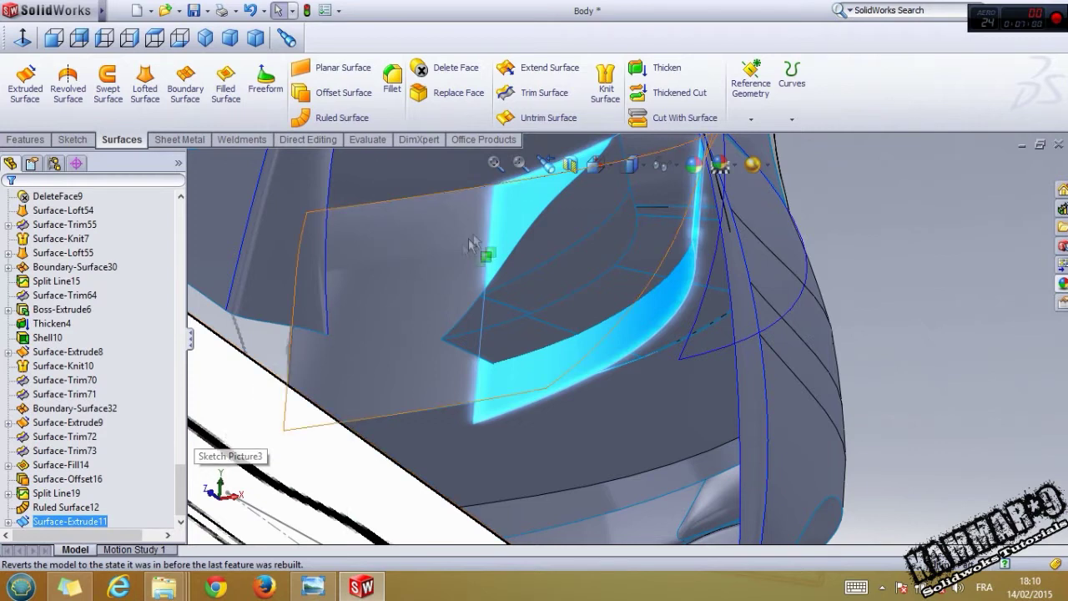
Step: Try to trim the ruled surface with the extruded back surface, selecting two ruled wall pieces for removal
left_click(534, 92)
left_click(549, 306)
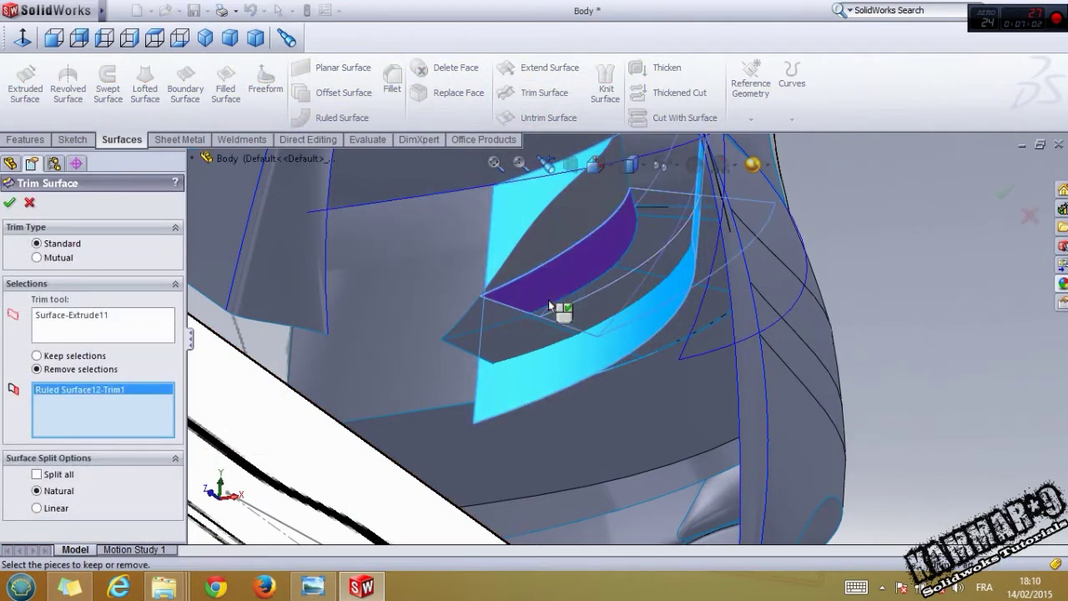
middle_click_drag(546, 280, 540, 303)
left_click(537, 295)
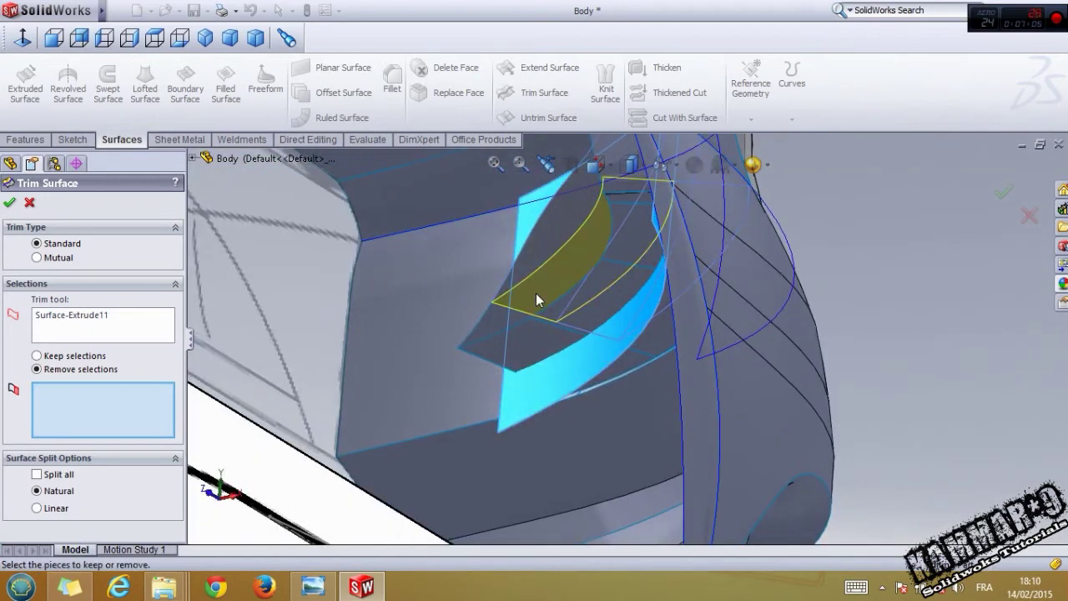
left_click(540, 334)
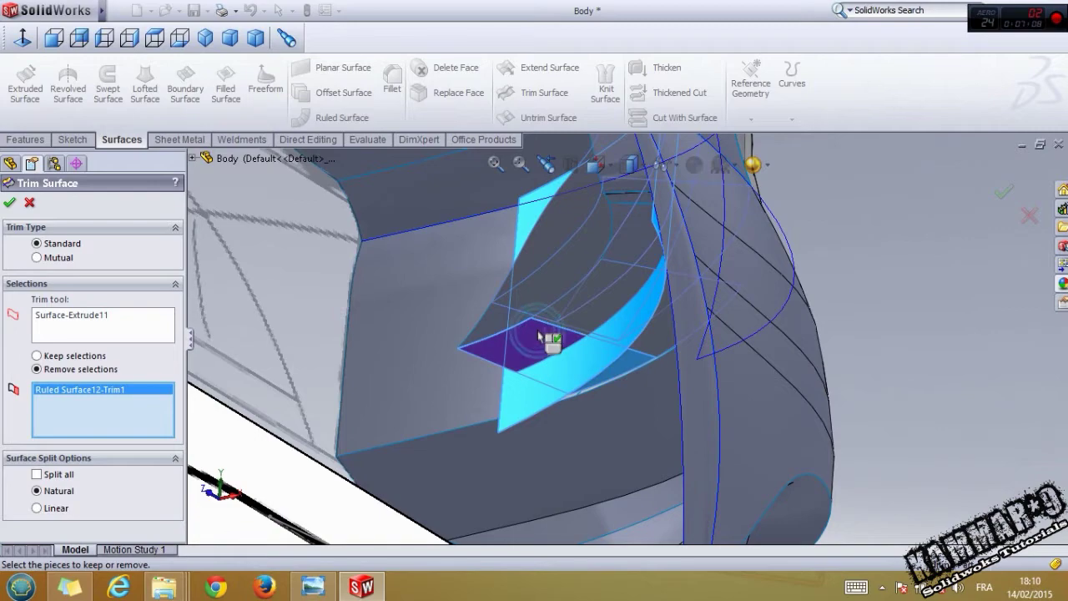
left_click(567, 306)
scroll(600, 294, "down", 3)
middle_click_drag(603, 297, 590, 284)
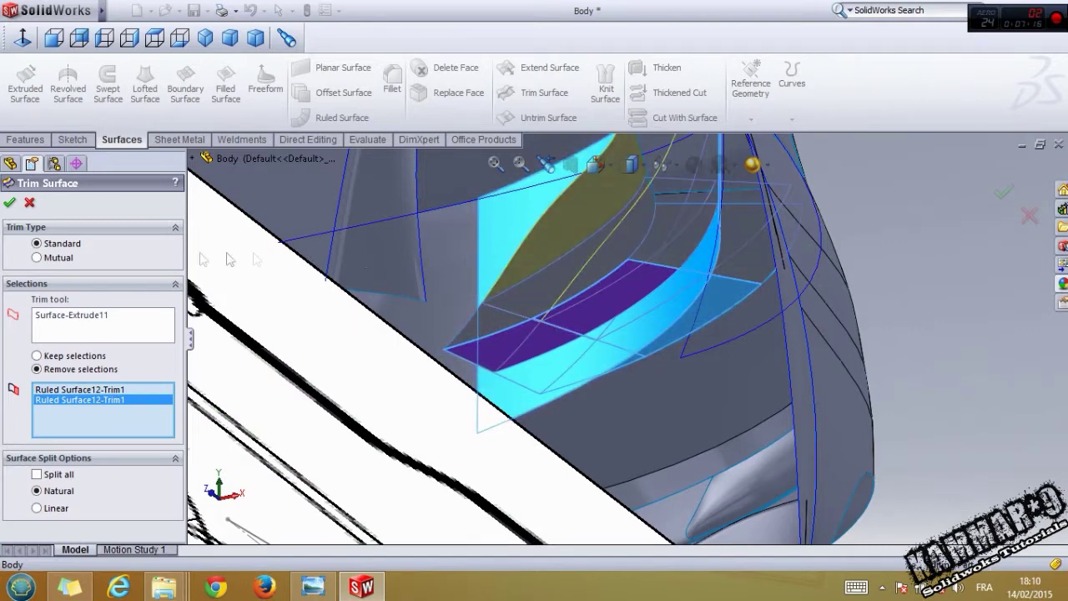
left_click(9, 202)
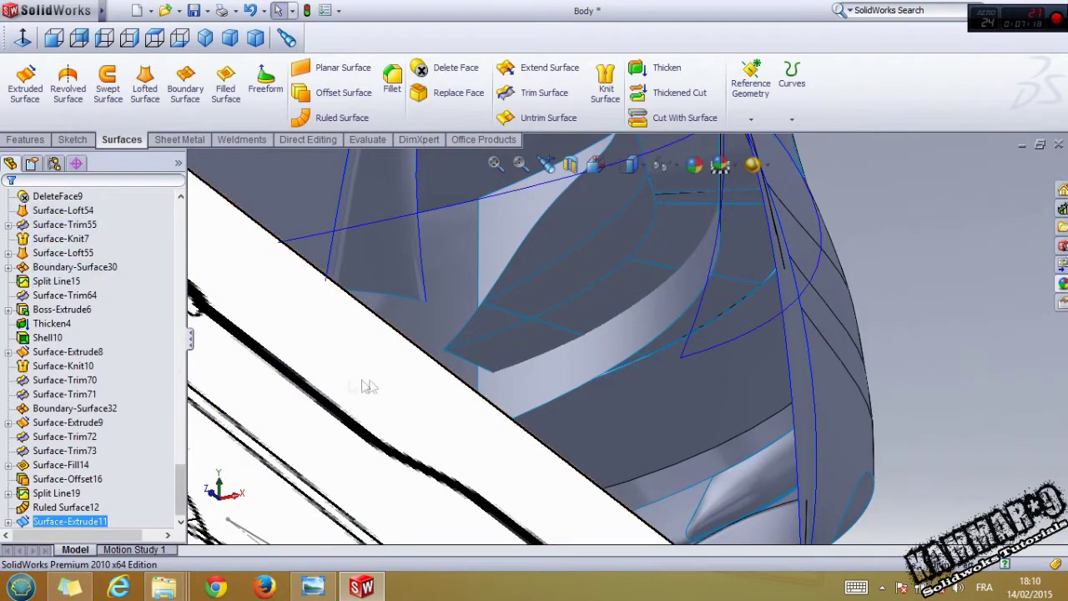
Step: Examine the rear light from behind and from outside the car body
scroll(400, 379, "up", 1)
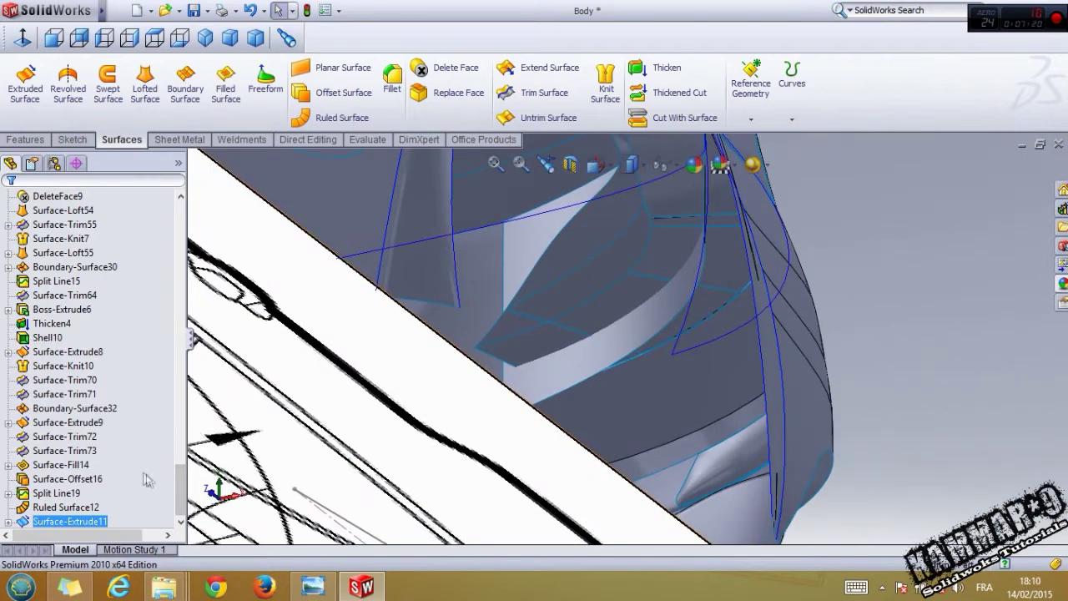
scroll(599, 269, "down", 2)
middle_click(601, 270)
middle_click_drag(600, 269, 598, 297)
scroll(598, 297, "up", 8)
middle_click_drag(599, 339, 527, 328)
scroll(424, 357, "up", 4)
scroll(439, 351, "up", 2)
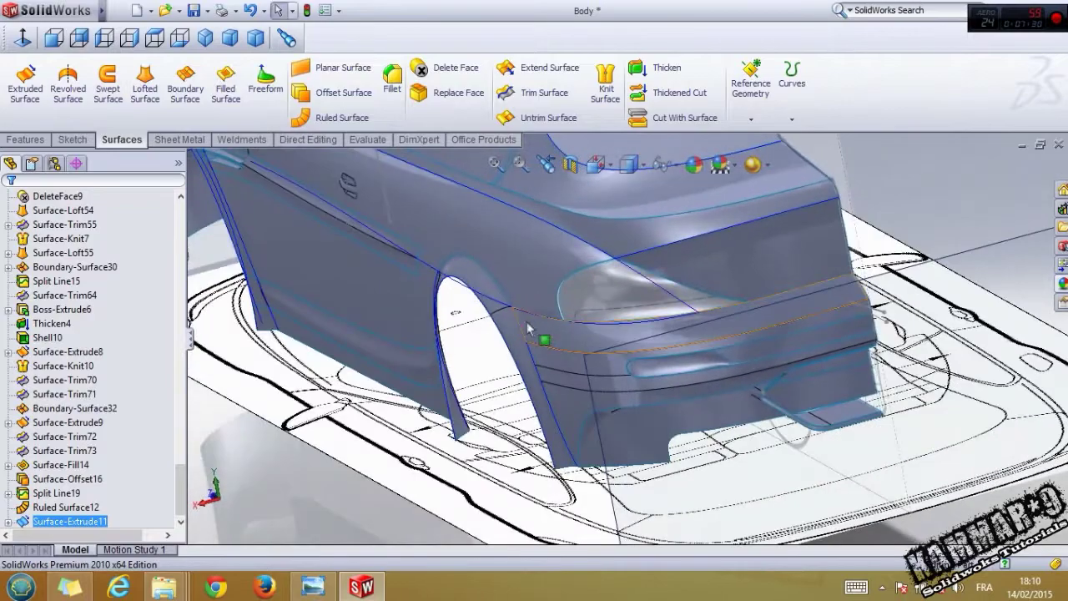
scroll(592, 312, "down", 4)
middle_click_drag(592, 313, 626, 362)
scroll(626, 340, "up", 2)
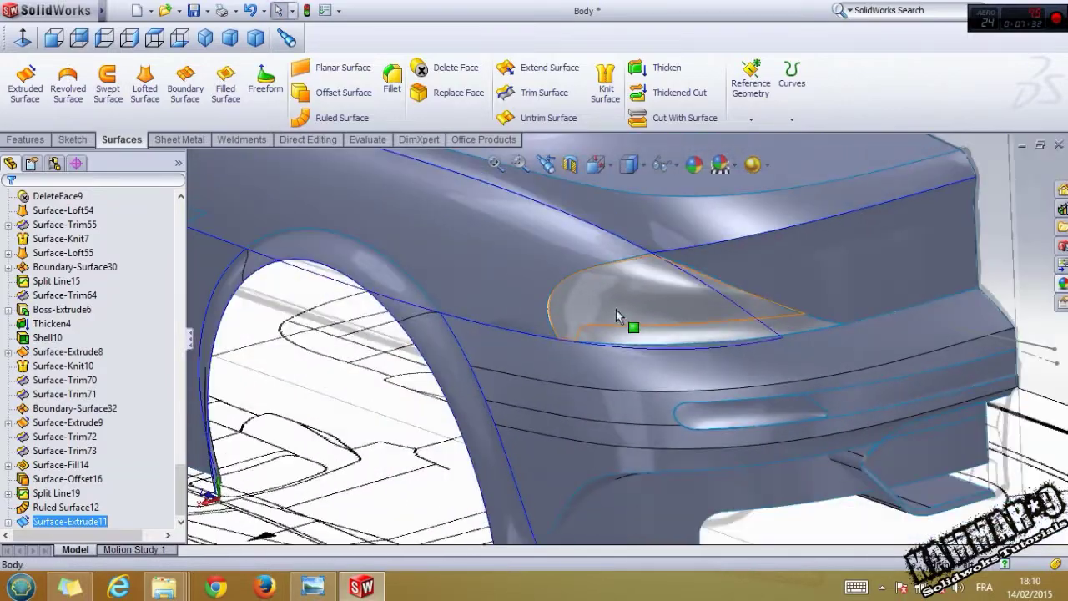
scroll(626, 329, "up", 1)
Step: Switch to the photo viewer to examine the rear light in the BMW M6.27 render, and return to SolidWorks
left_click(316, 587)
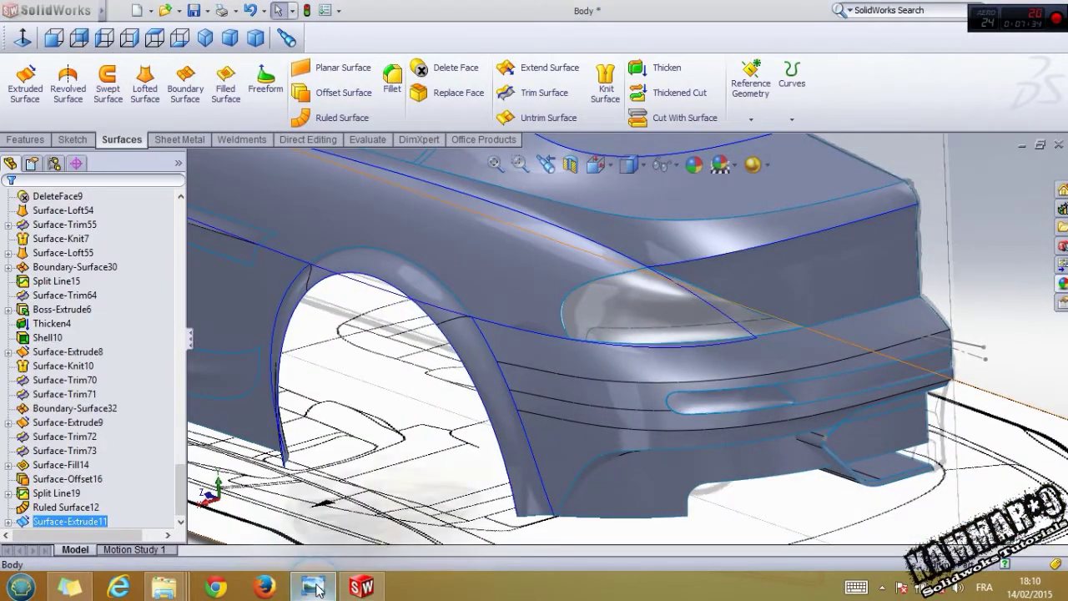
left_click(313, 586)
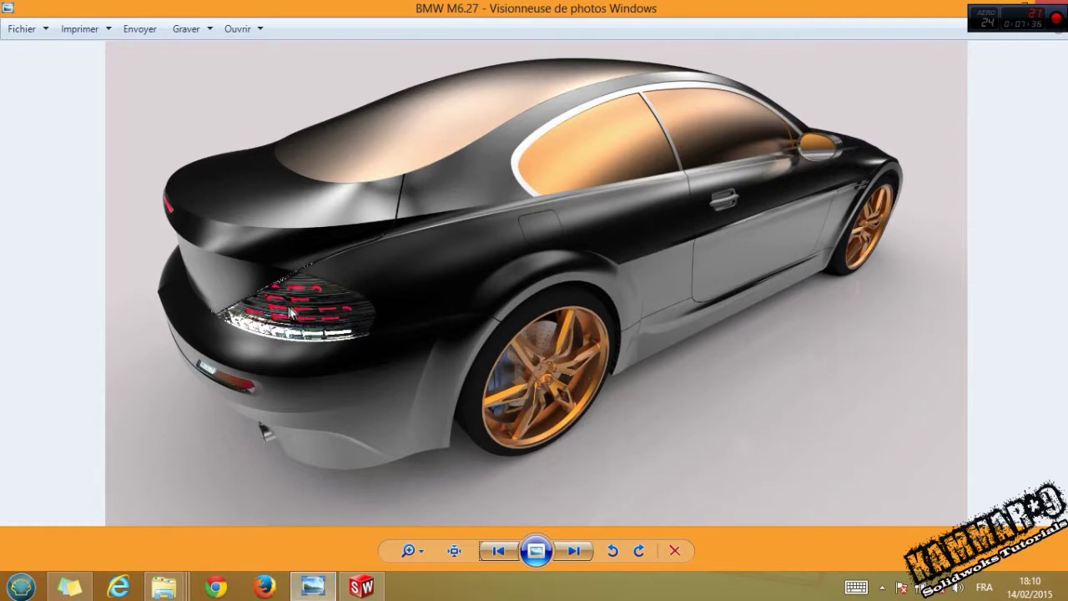
left_click(315, 586)
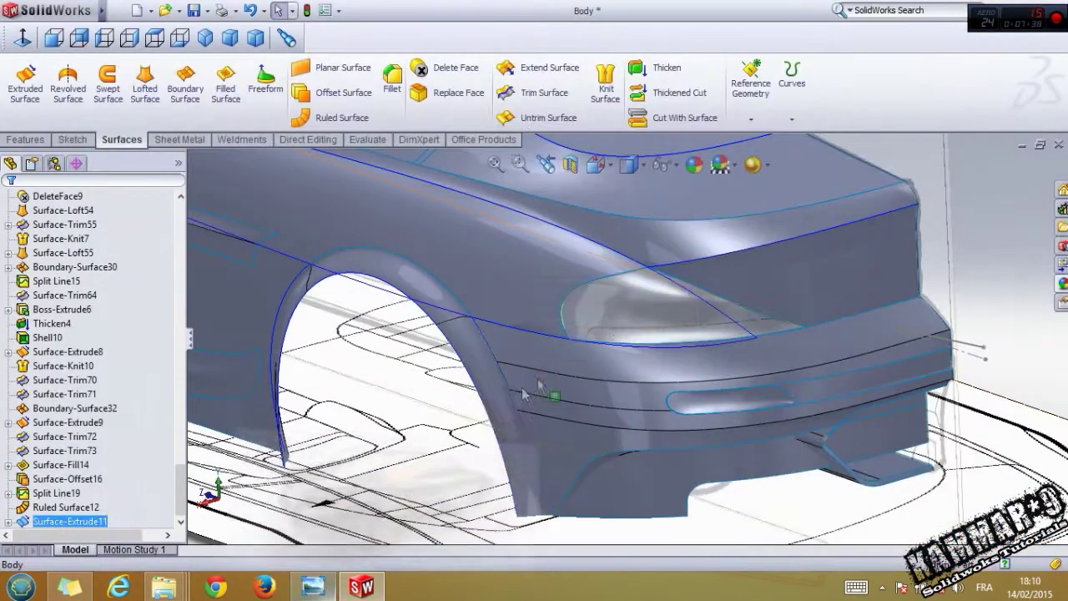
Step: Open a new sketch on the Right Plane, facing the rear light from the side
scroll(630, 284, "down", 2)
left_click_drag(176, 501, 173, 216)
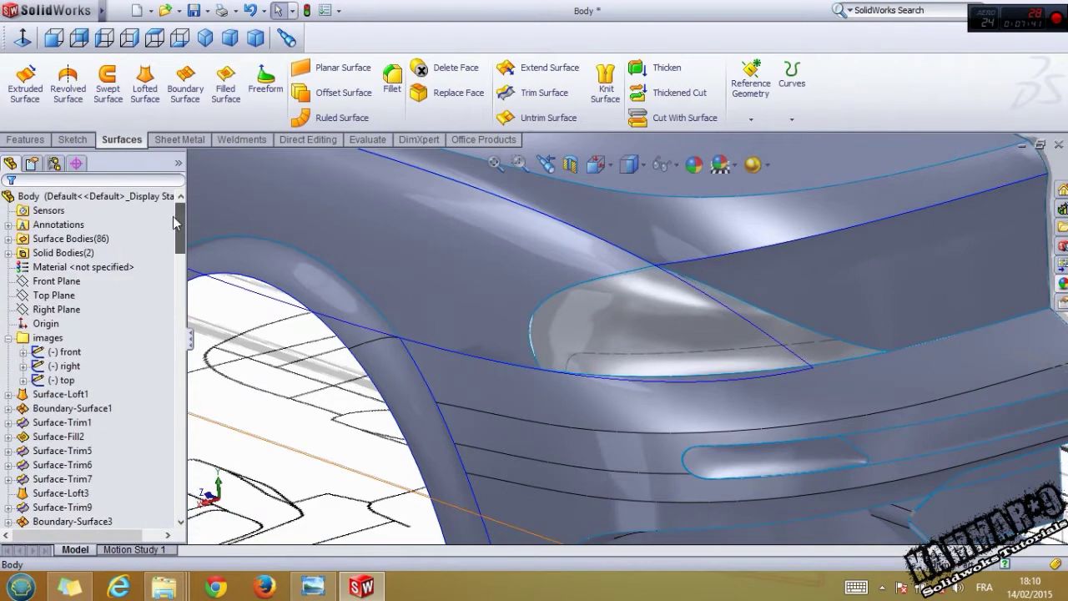
left_click(55, 310)
left_click(54, 296, "ctrl")
left_click(67, 286)
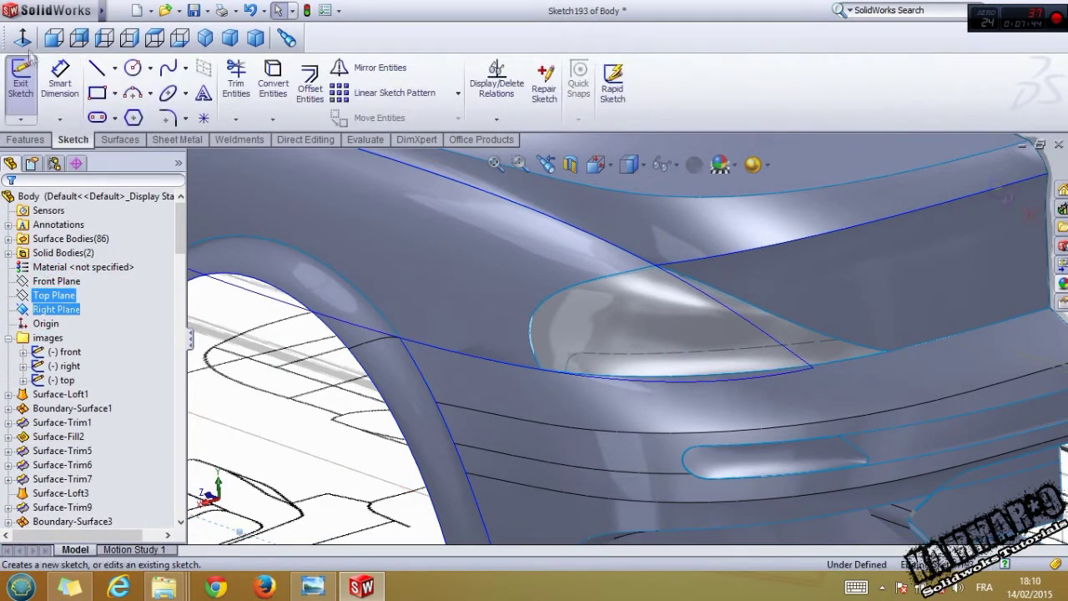
scroll(696, 340, "down", 10)
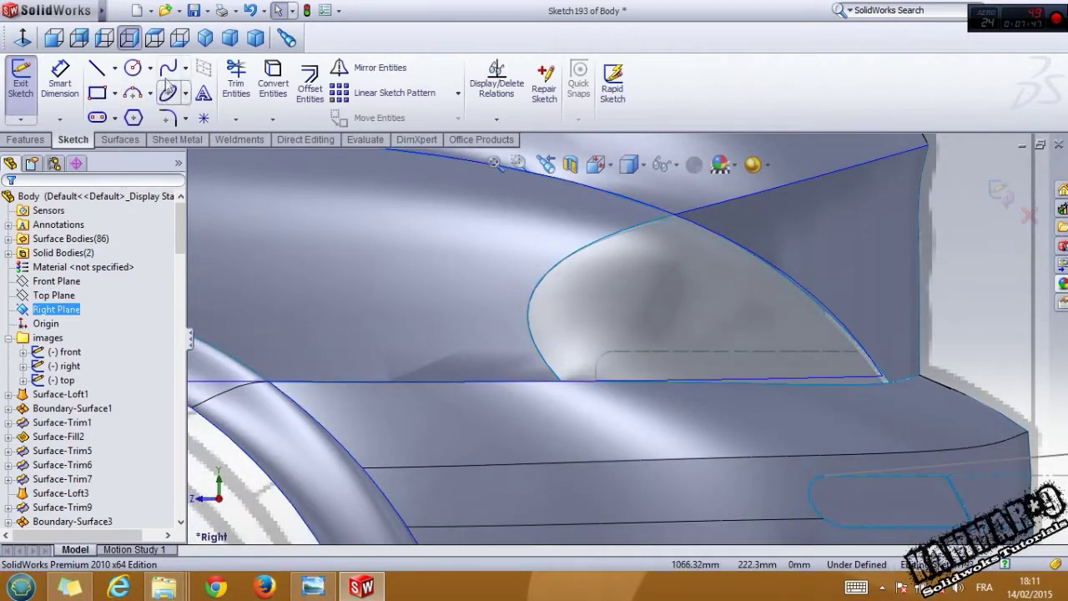
Step: Sketch a horizontal line across the rear light just above the lower lamp division, extending slightly past the light's rear edge
left_click(168, 68)
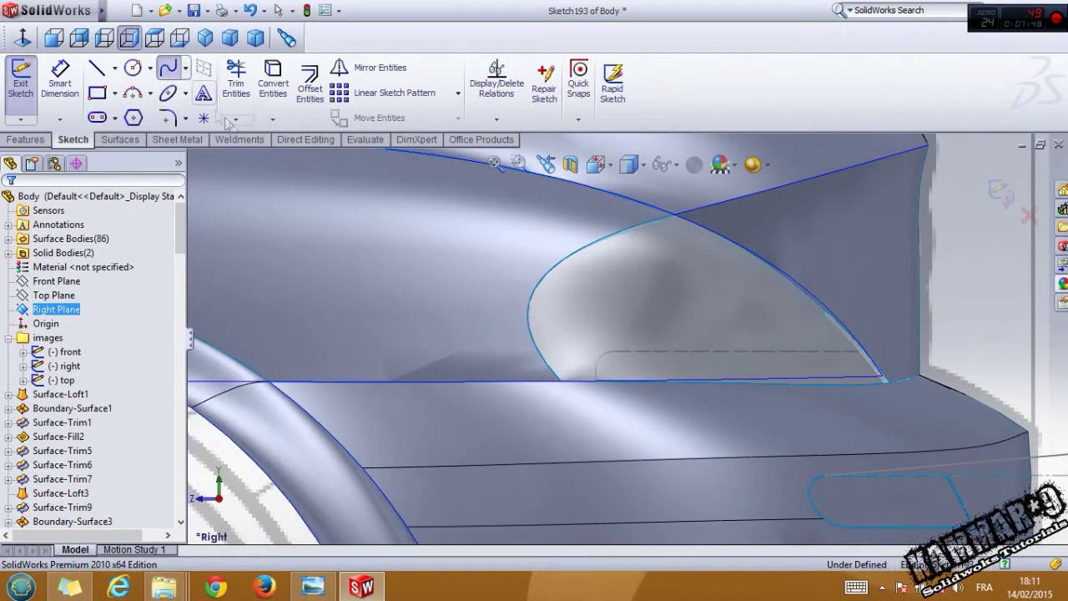
scroll(576, 363, "down", 2)
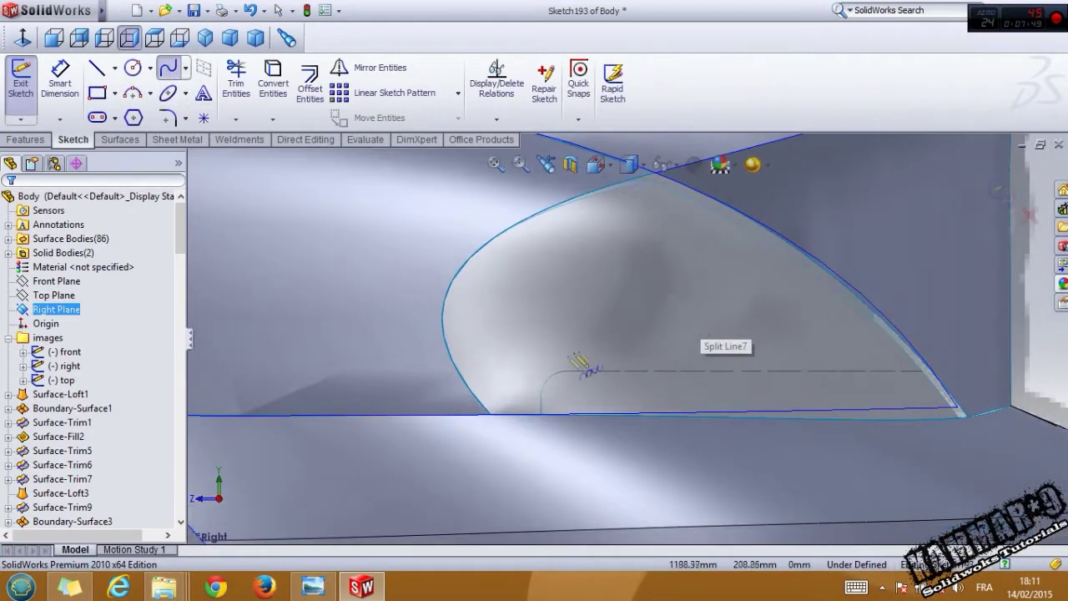
left_click(97, 68)
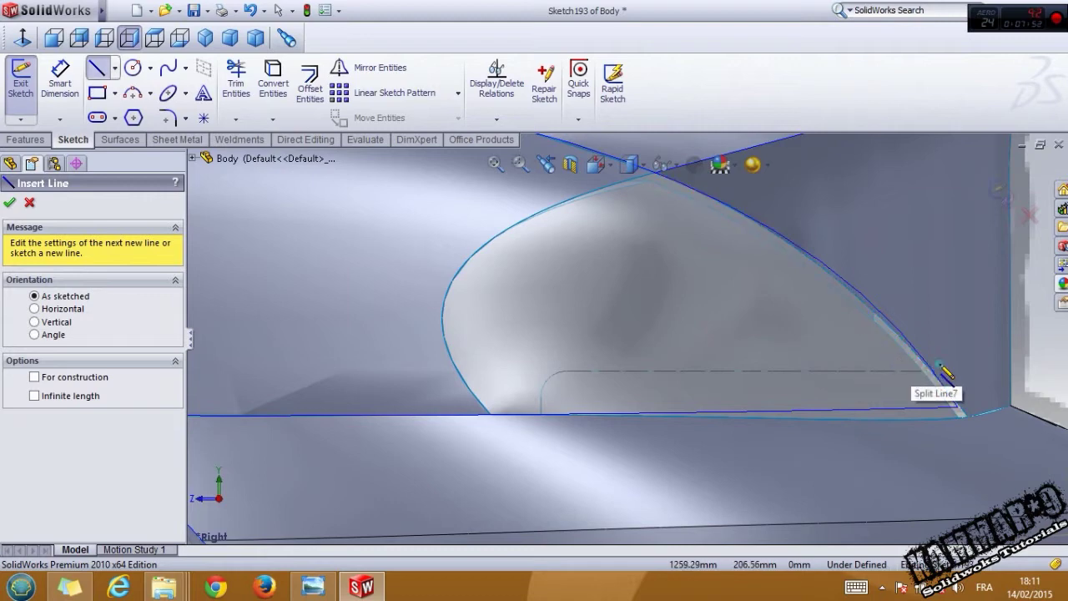
left_click(939, 364)
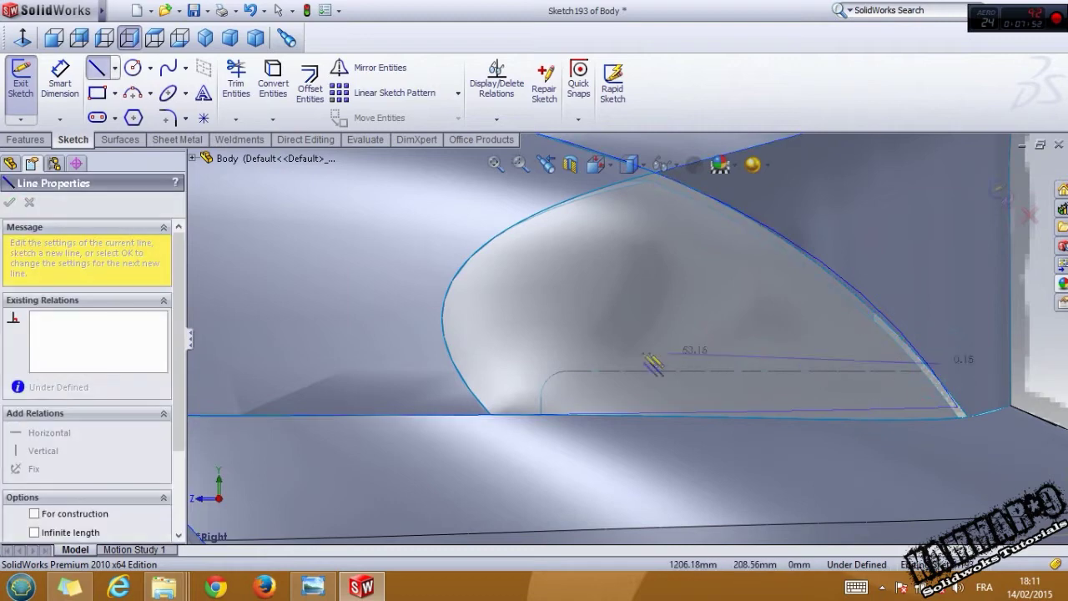
left_click(535, 365)
key("Escape")
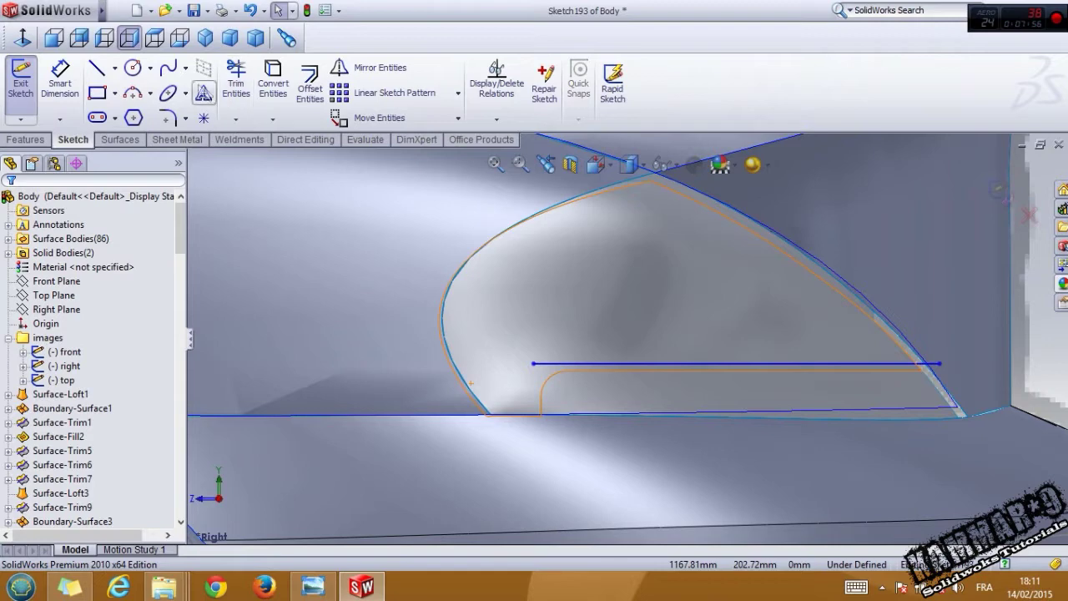
Step: Sketch a three-point spline from the line's front endpoint, curving up inside the light's front edge and past its upper rear edge
left_click(534, 365)
left_click(538, 240)
double_click(778, 197)
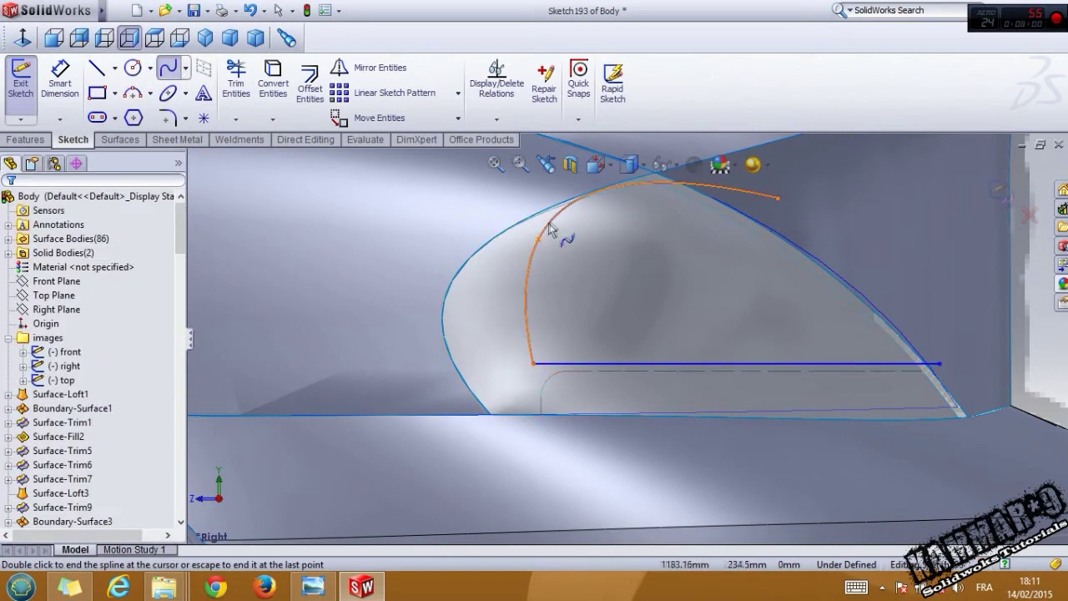
key("Escape")
Step: Reshape the spline by moving its middle point closer to the light's front edge and its junction with the line rearward
left_click_drag(537, 242, 509, 285)
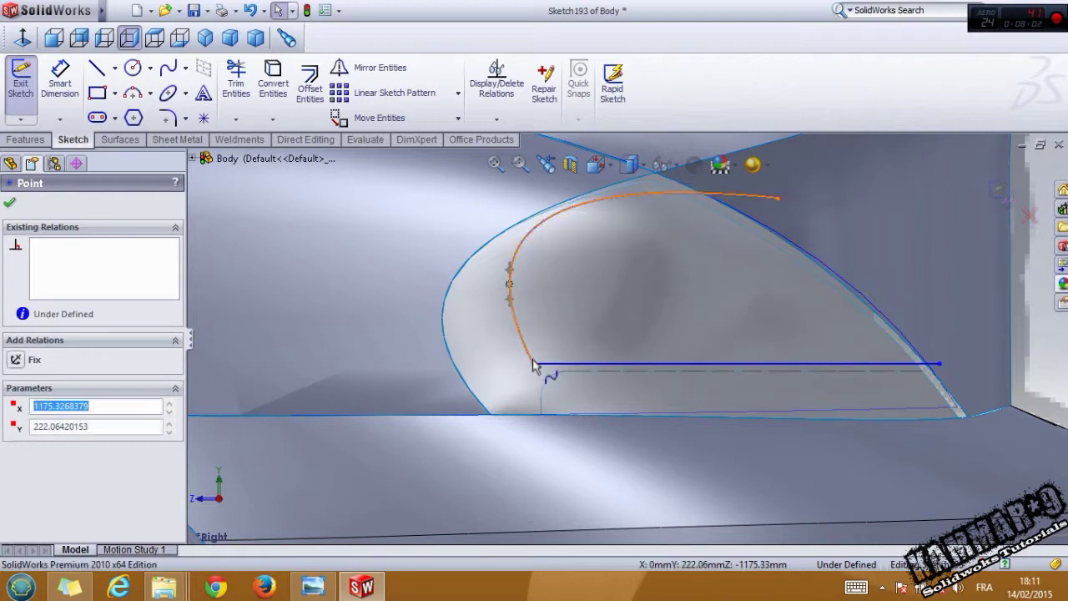
left_click_drag(535, 365, 574, 364)
left_click(510, 285)
left_click_drag(505, 304, 492, 306)
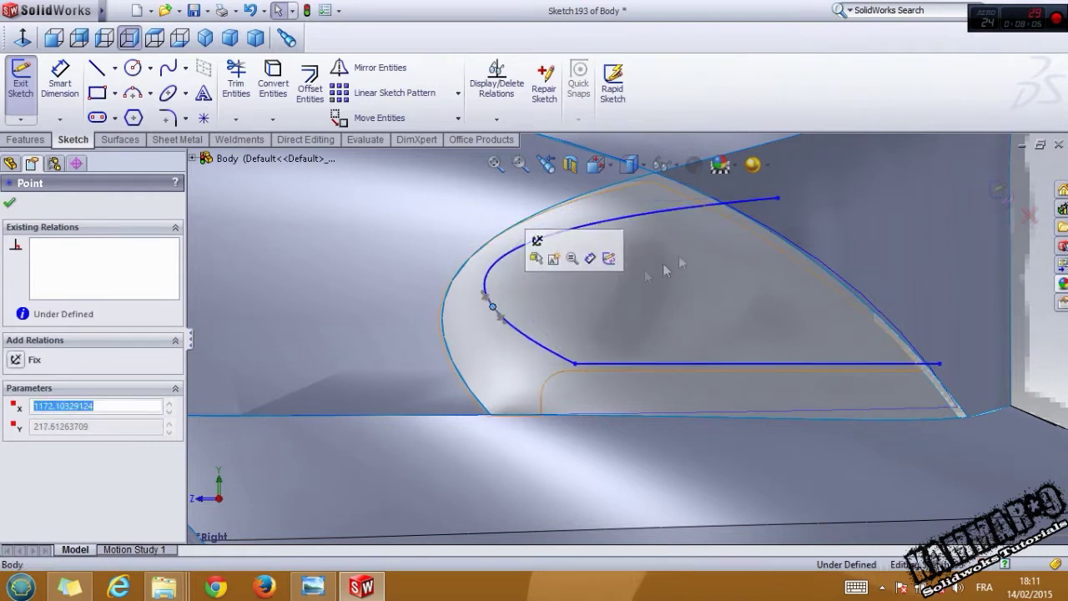
Step: Move the spline's upper rear endpoint forward so the curve runs along the light's upper edge to just past its top corner
left_click_drag(769, 202, 715, 172)
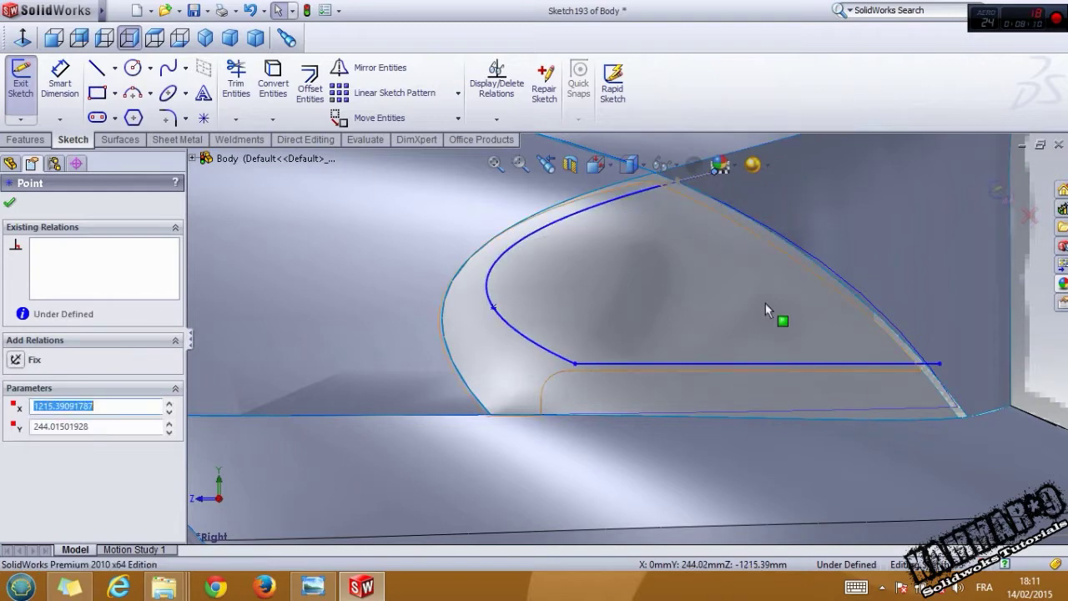
scroll(765, 303, "up", 2)
scroll(546, 83, "down", 1)
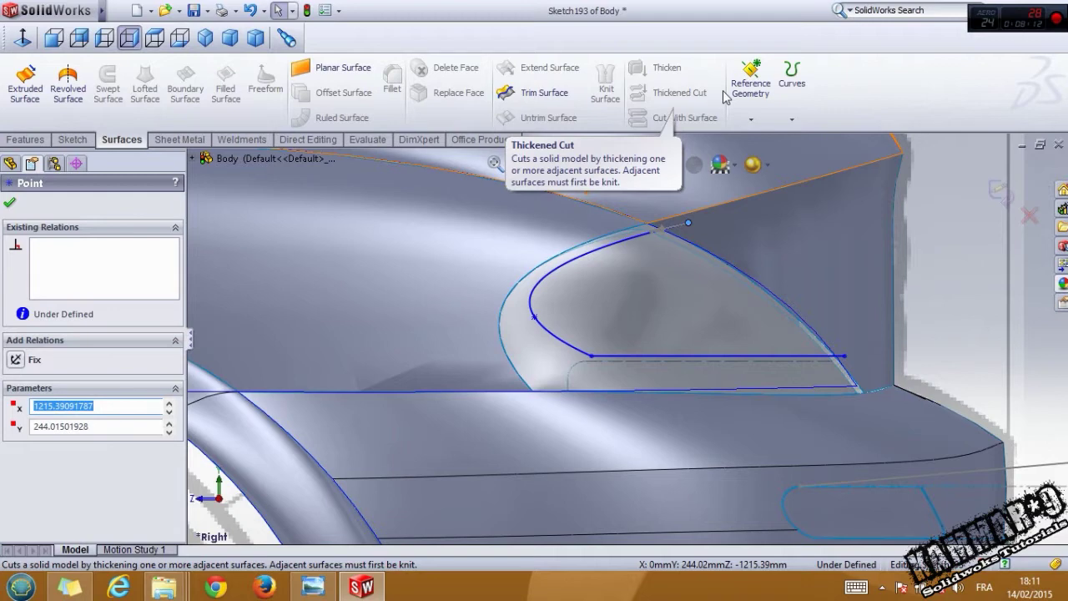
Step: Split the rear light's inner face with a projected split line from the current contour sketch
left_click(792, 88)
left_click(814, 131)
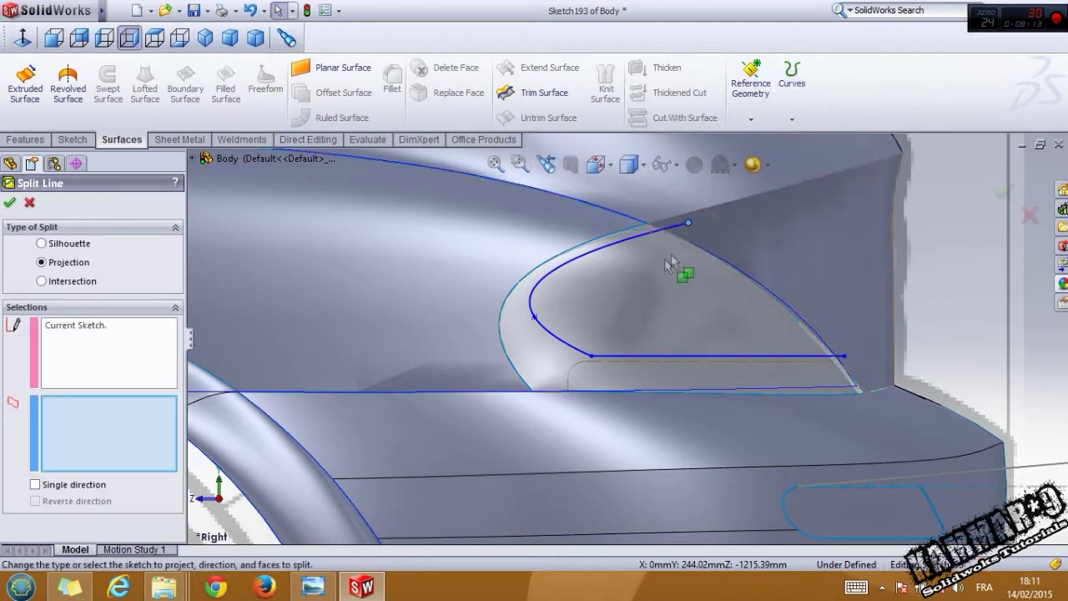
left_click(584, 317)
left_click(14, 204)
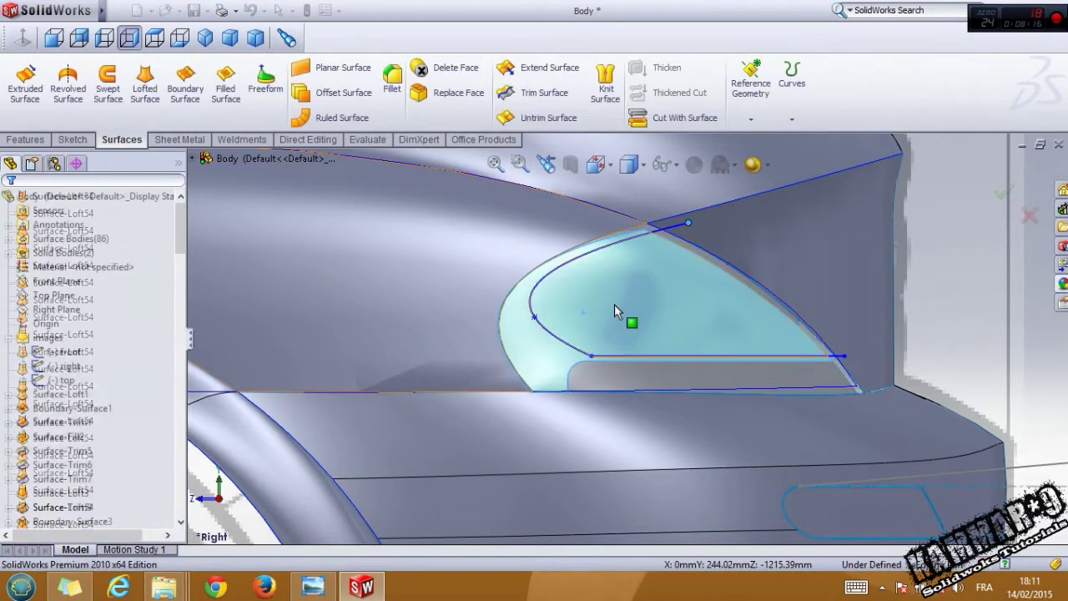
Step: Open a new sketch on the Right Plane for the lamp's slot pattern
scroll(651, 325, "up", 1)
scroll(567, 315, "down", 2)
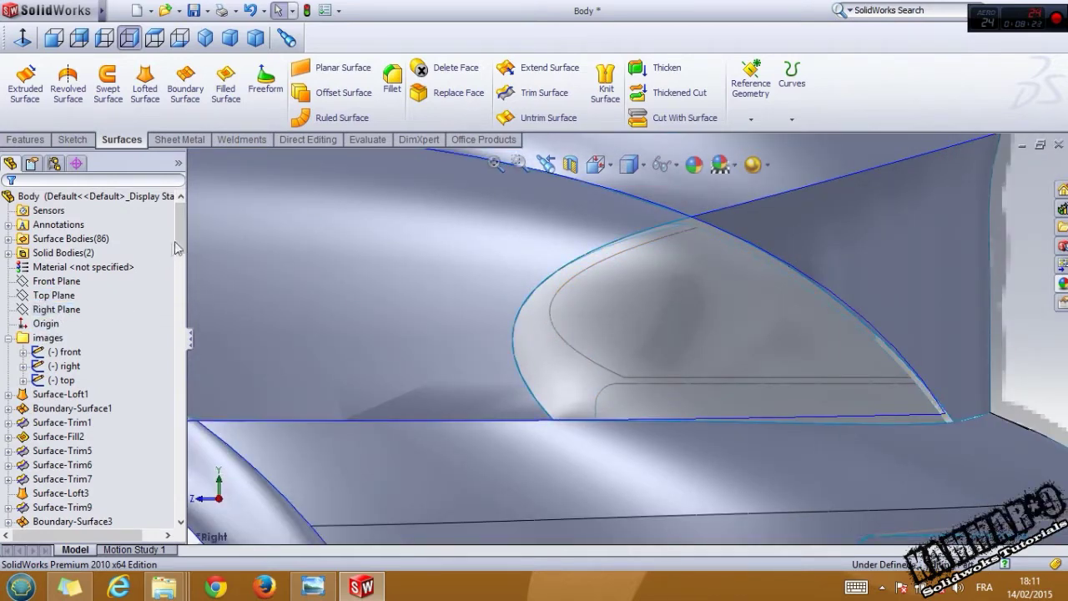
left_click(49, 310)
left_click(104, 278)
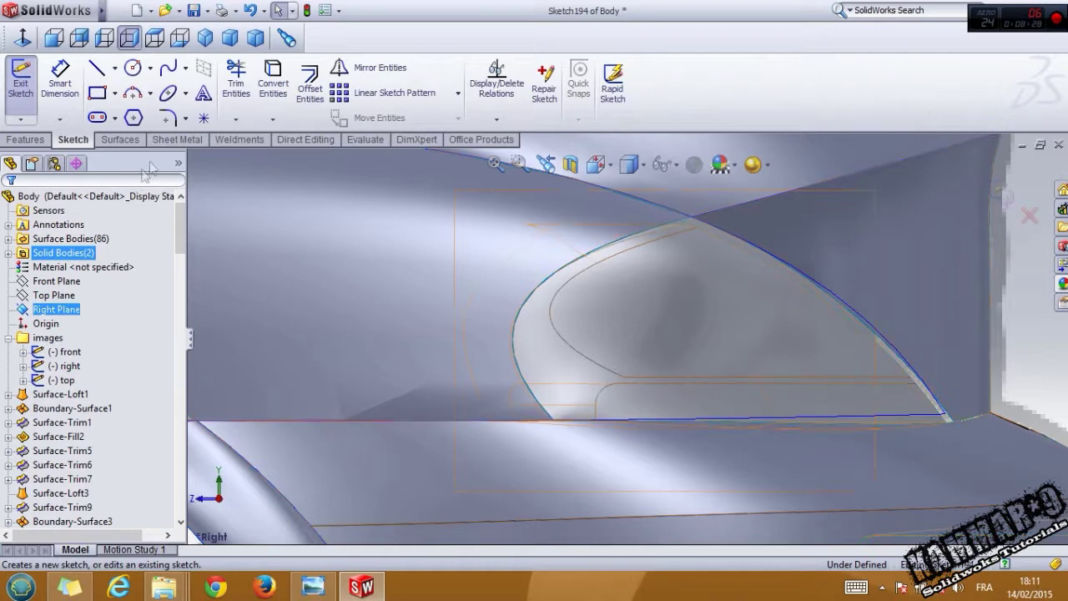
Step: Sketch a horizontal straight slot, about 4.6 mm between centres and 2.8 mm wide, between the light's front edge and the split contour
left_click(98, 119)
scroll(641, 364, "down", 3)
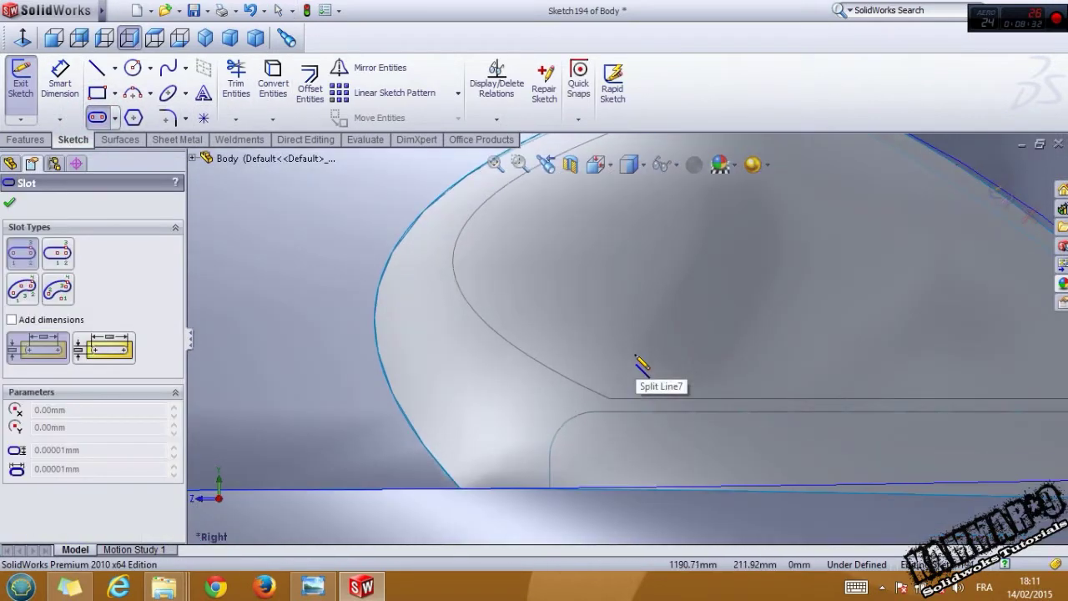
left_click(484, 381)
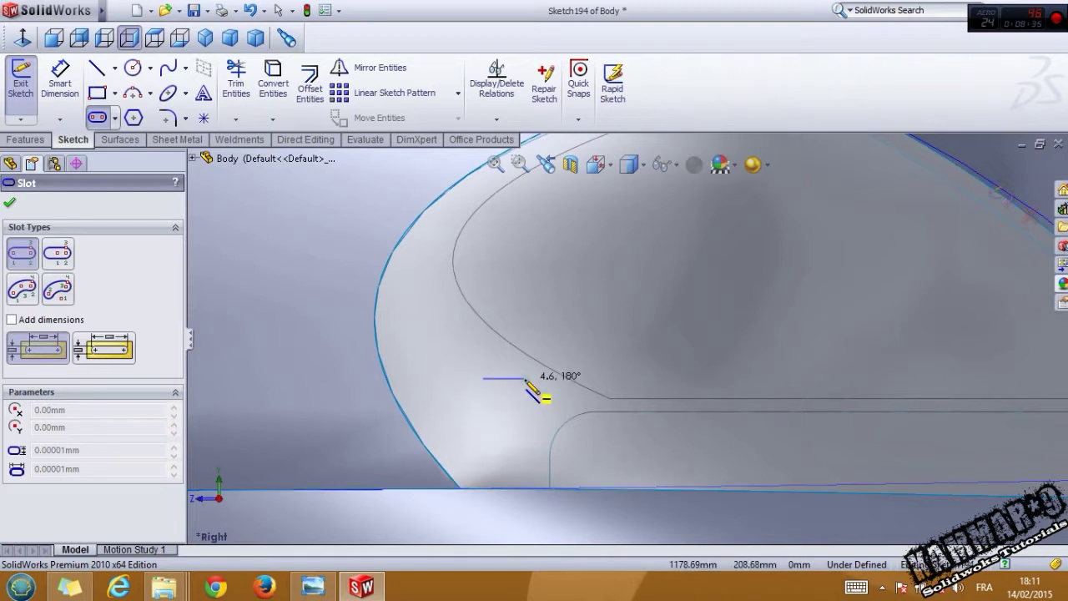
left_click(525, 379)
left_click(526, 374)
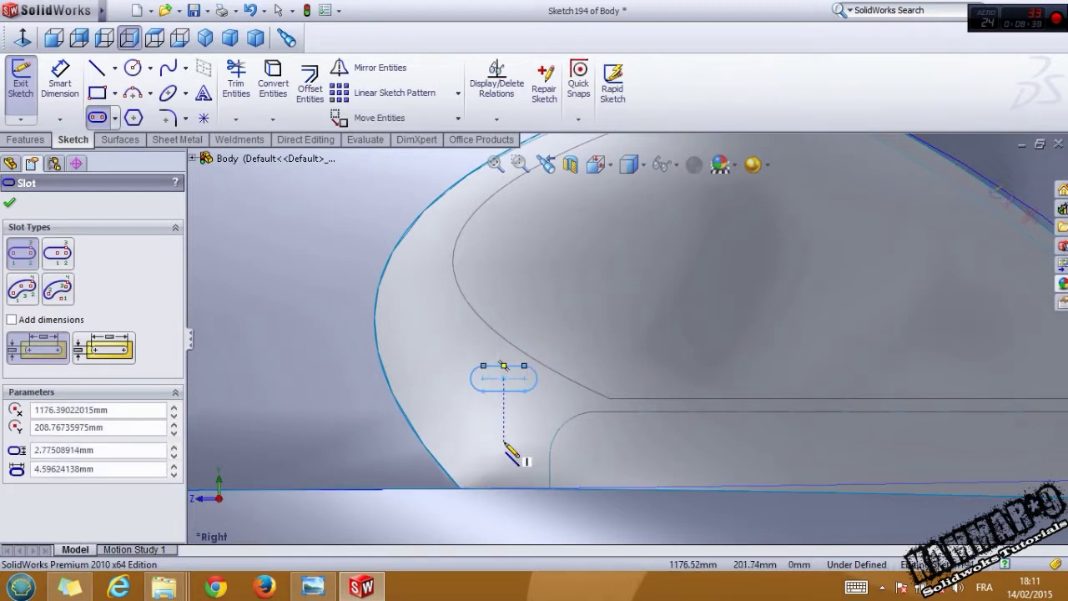
left_click(458, 93)
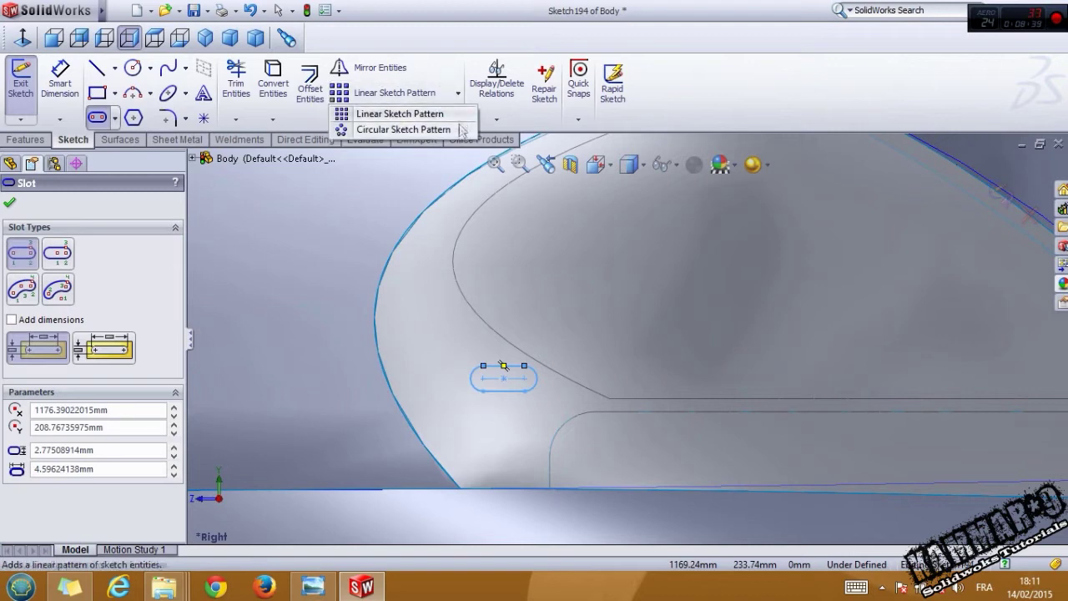
left_click(407, 136)
left_click(30, 204)
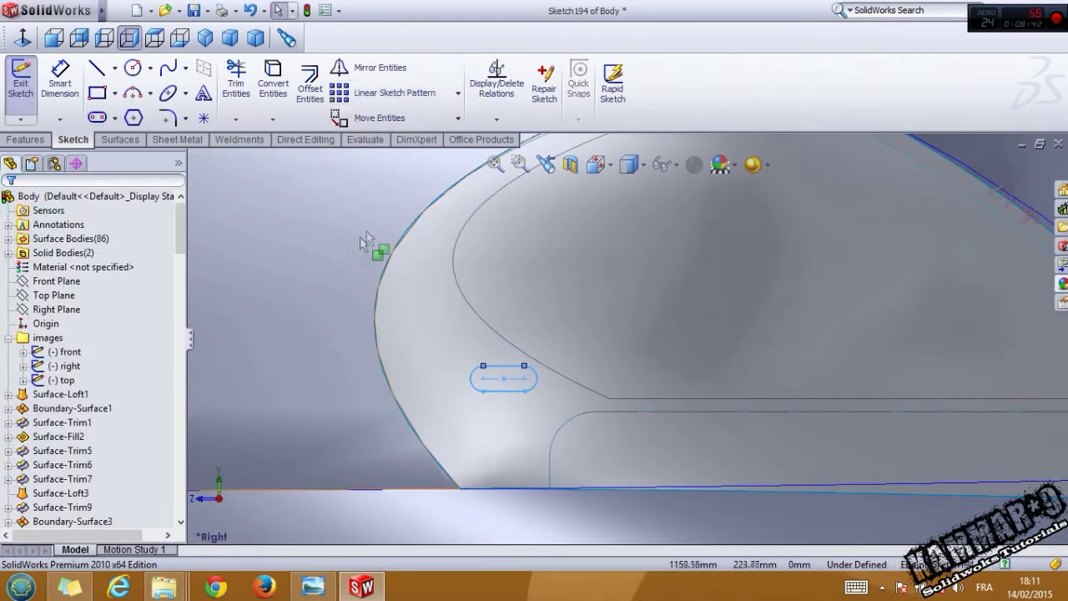
Step: Pattern the slot linearly along the X-axis toward the light's rear, with 8 instances spaced 10 mm apart
left_click(394, 93)
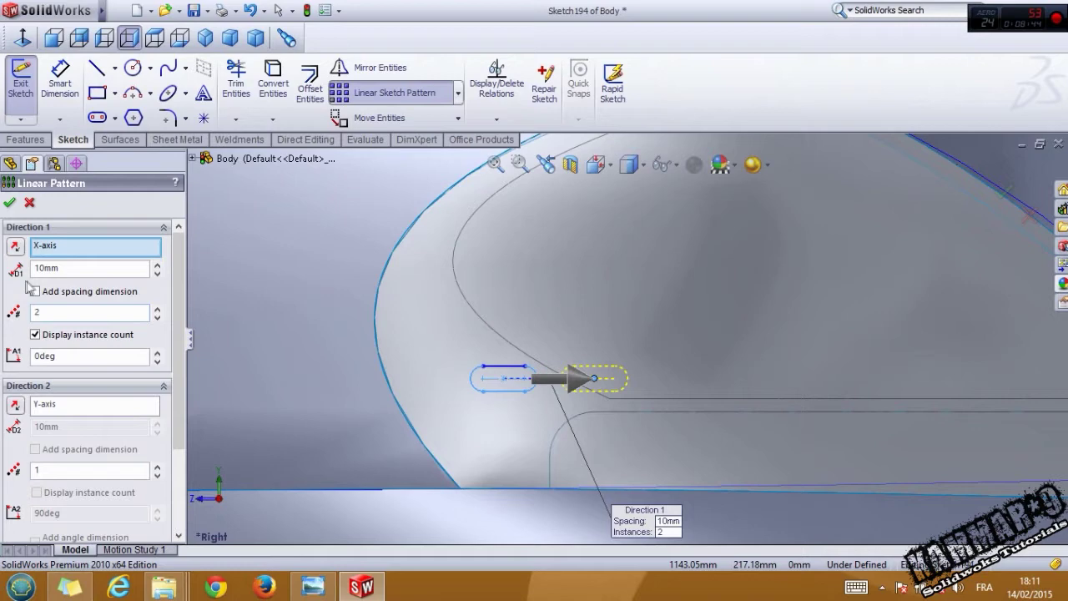
left_click(157, 308)
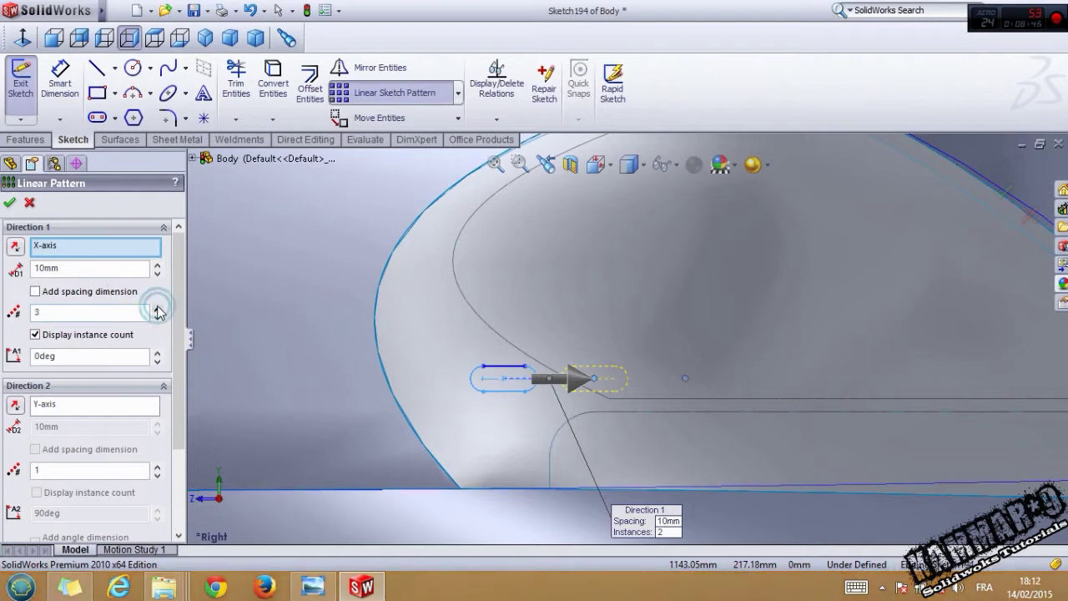
left_click(157, 308)
left_click(157, 308)
left_click(157, 308)
left_click(157, 308)
left_click(157, 308)
scroll(340, 359, "up", 3)
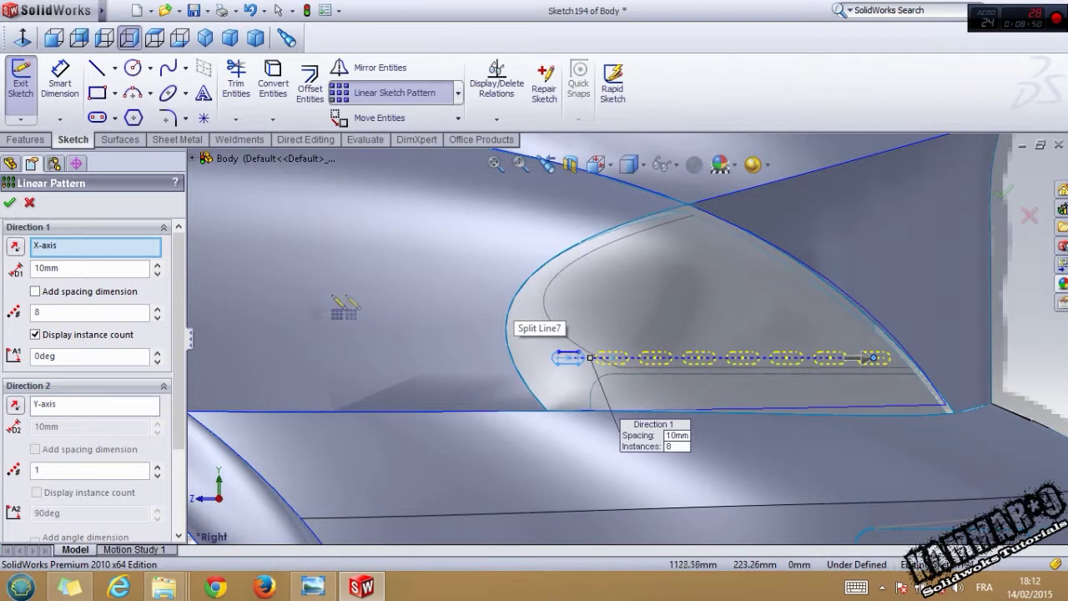
left_click(11, 203)
Step: Pattern the whole slot row upward at 90 degrees, with 7 instances spaced 5 mm apart
left_click_drag(489, 281, 899, 387)
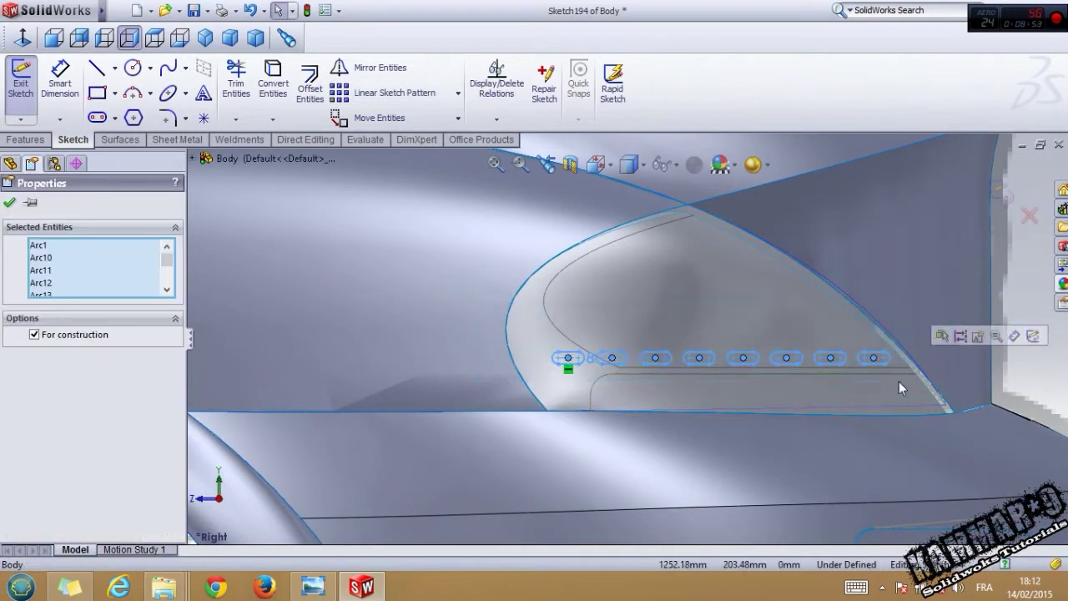
left_click(417, 93)
double_click(111, 354)
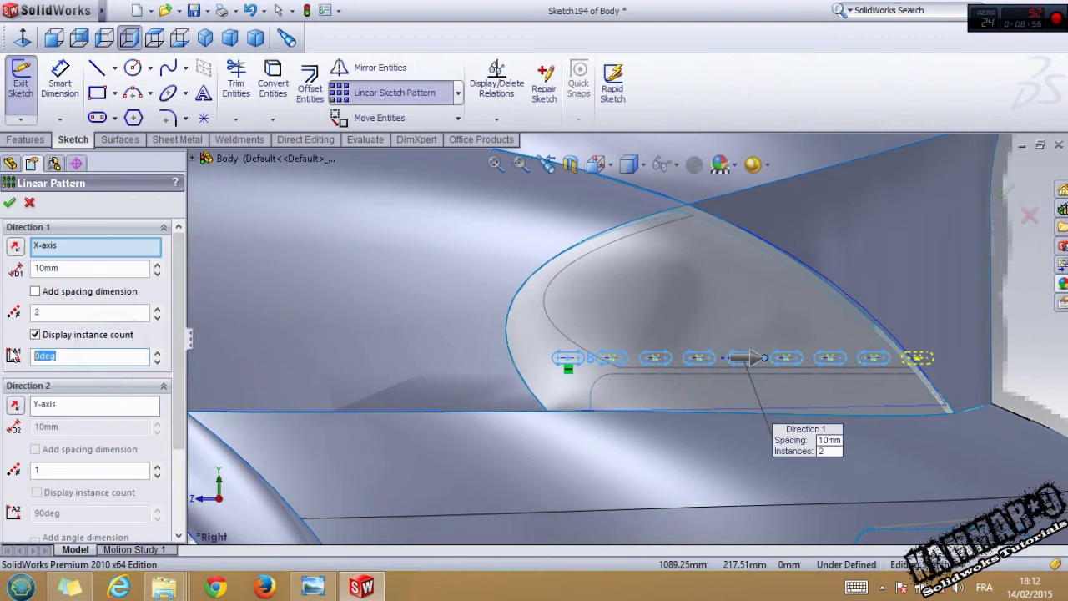
type("90")
key("Return")
double_click(91, 266)
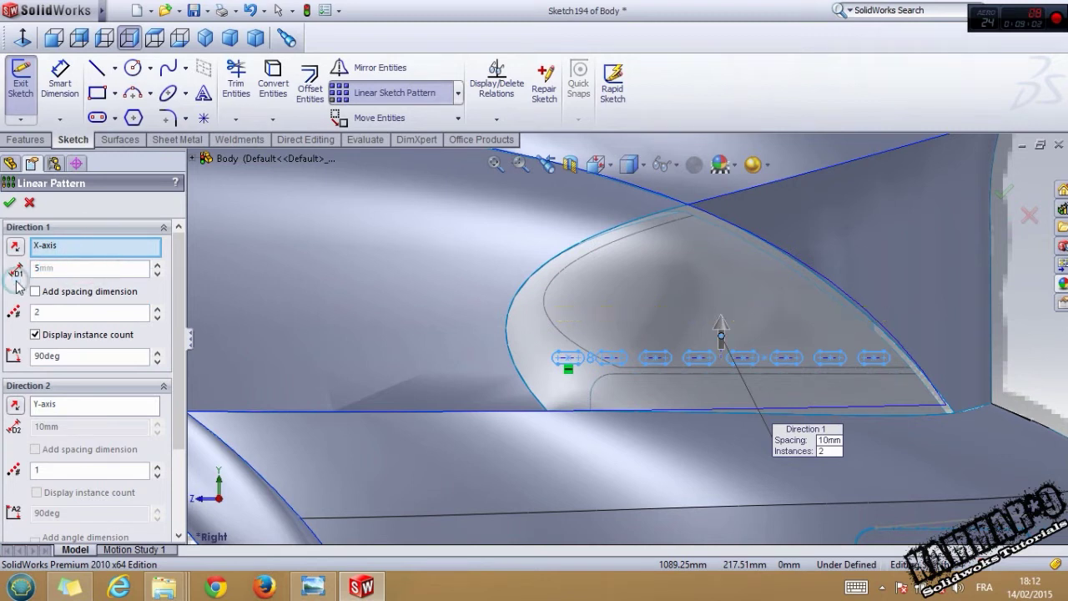
key("Return")
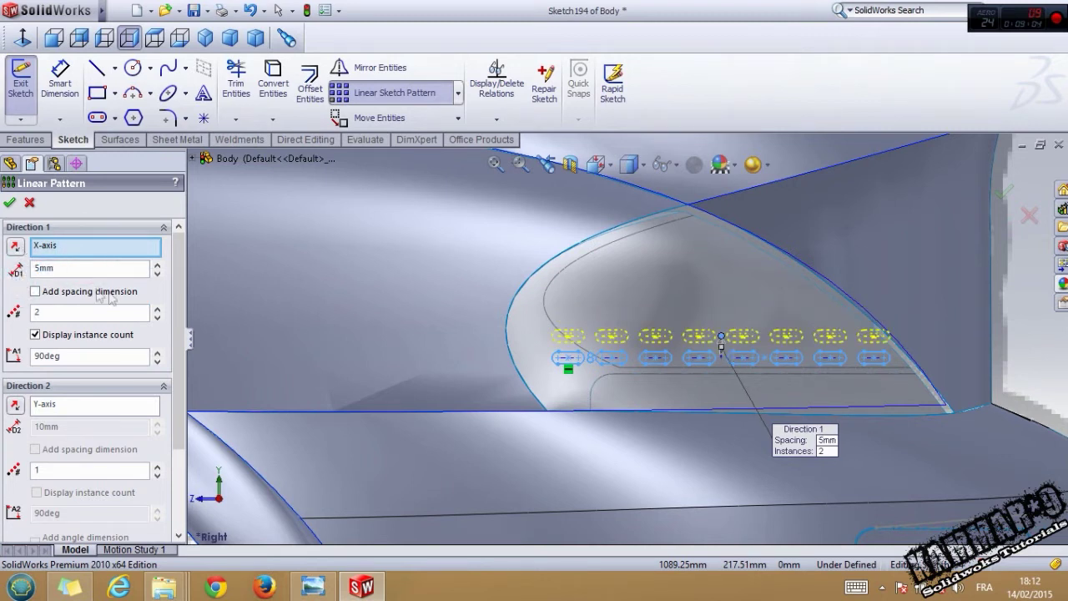
left_click(157, 308)
left_click(156, 308)
left_click(156, 308)
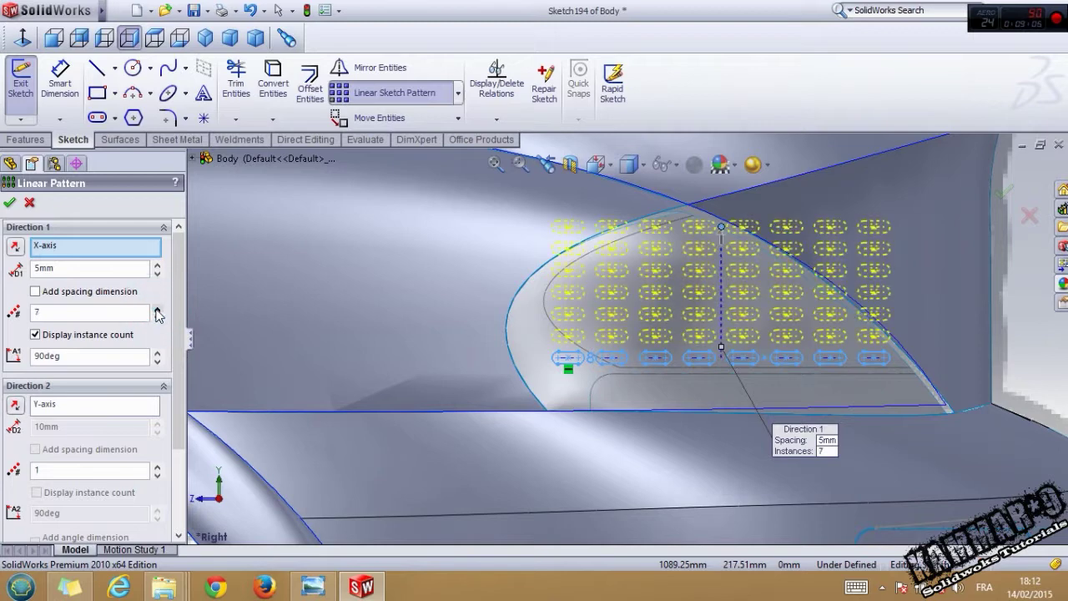
left_click(9, 203)
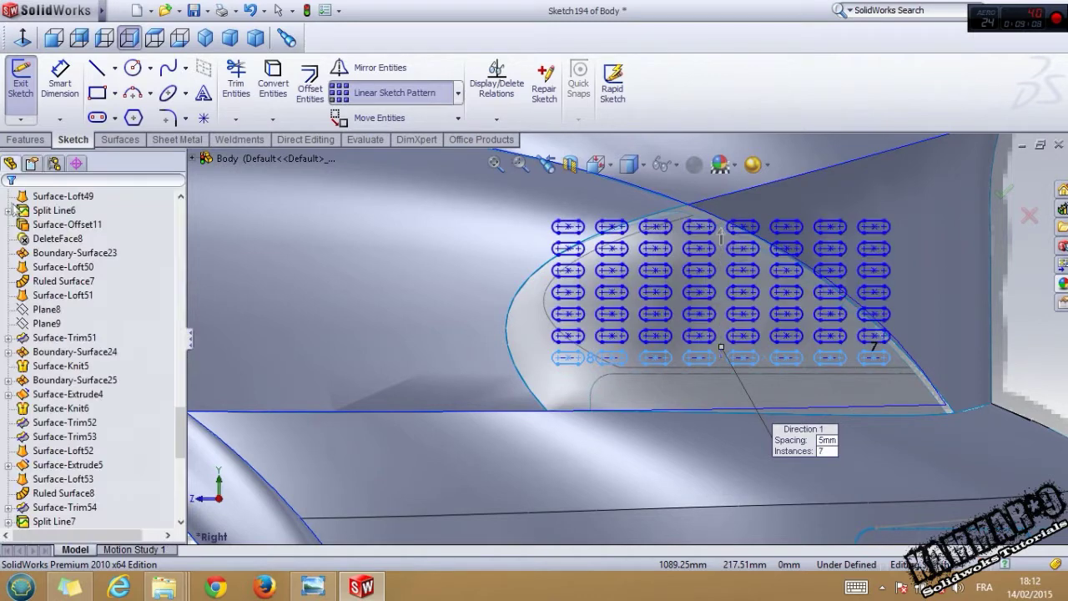
Step: Try to split the contoured inner light face by projecting the slot pattern sketch onto it
scroll(721, 298, "down", 3)
scroll(707, 268, "up", 4)
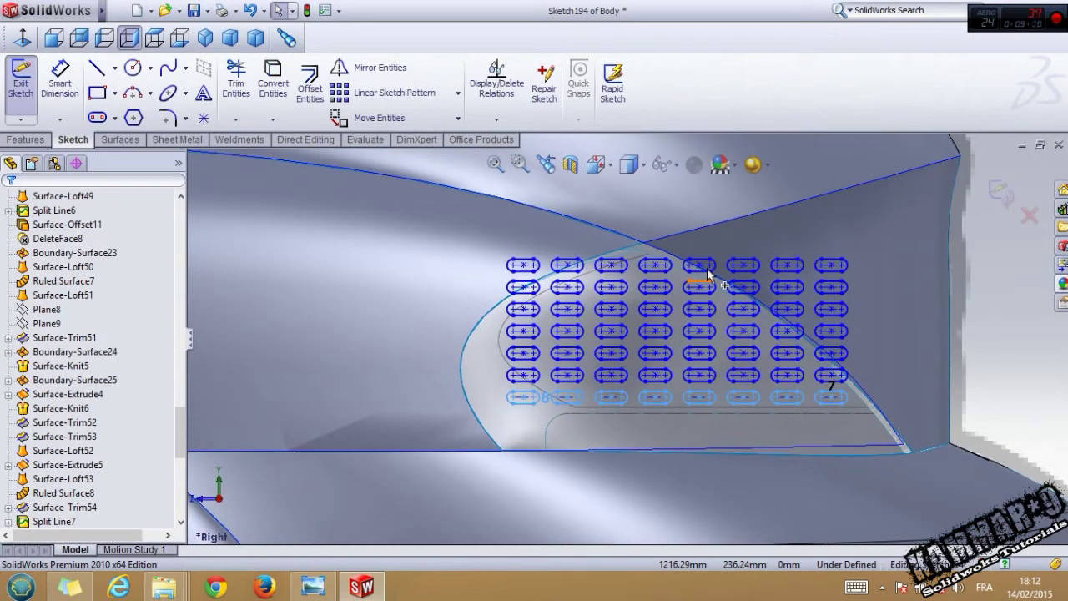
scroll(658, 116, "down", 1)
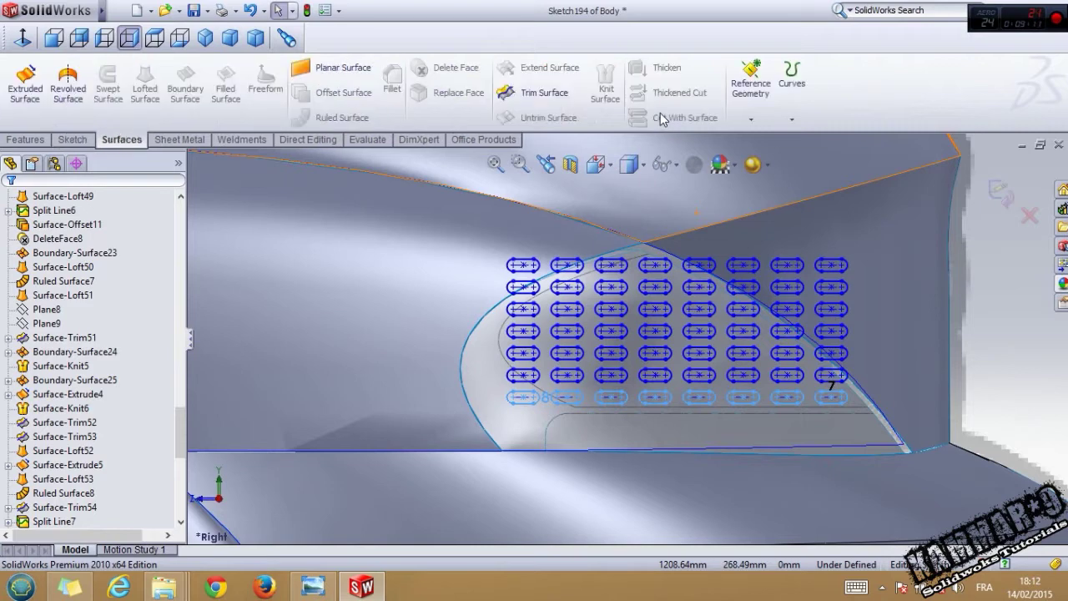
left_click(795, 99)
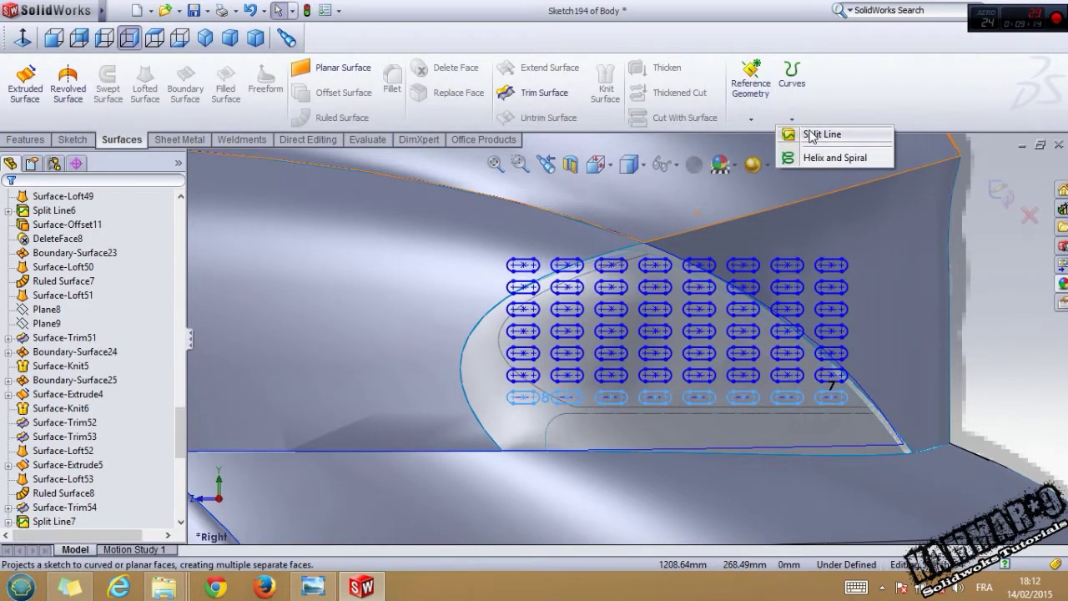
left_click(809, 135)
middle_click_drag(699, 243, 643, 333)
left_click(634, 339)
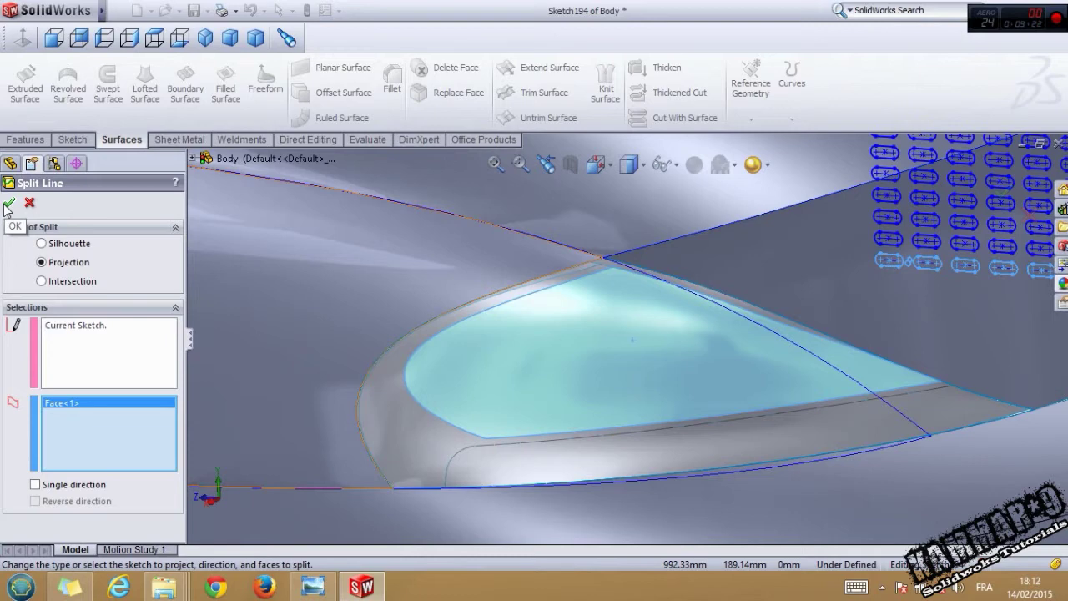
left_click(29, 202)
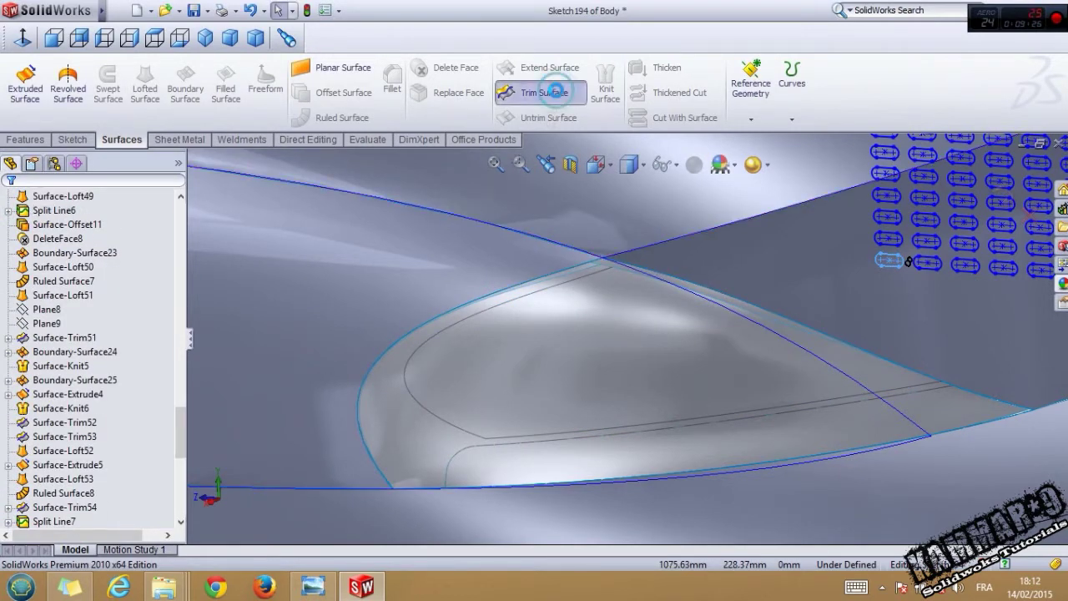
Step: Trim the rear light's outer surface with the slot sketch, keeping the surface around the slots
left_click(555, 92)
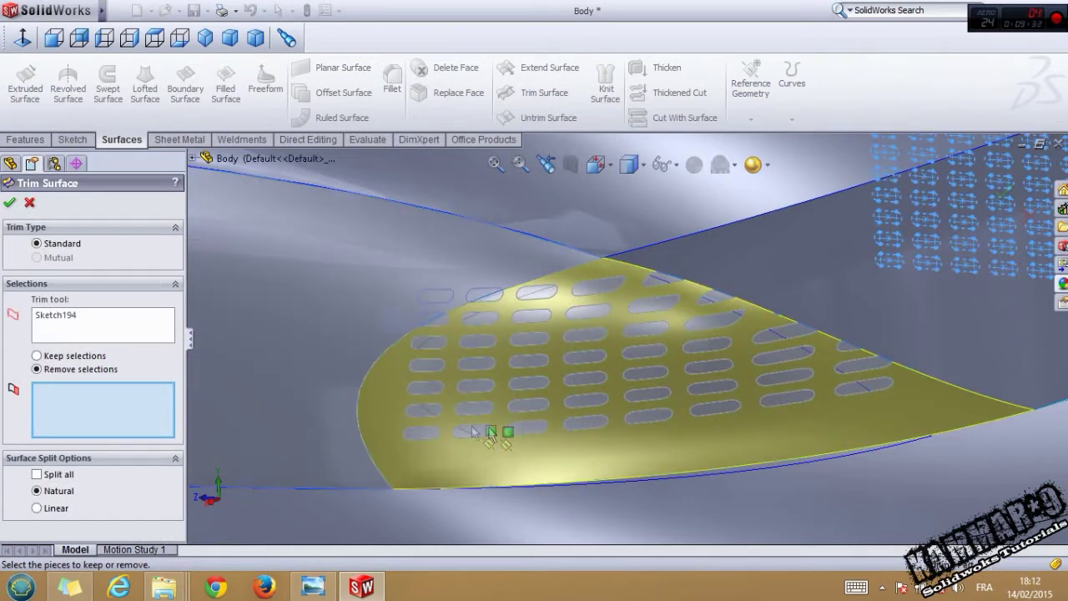
left_click(387, 422)
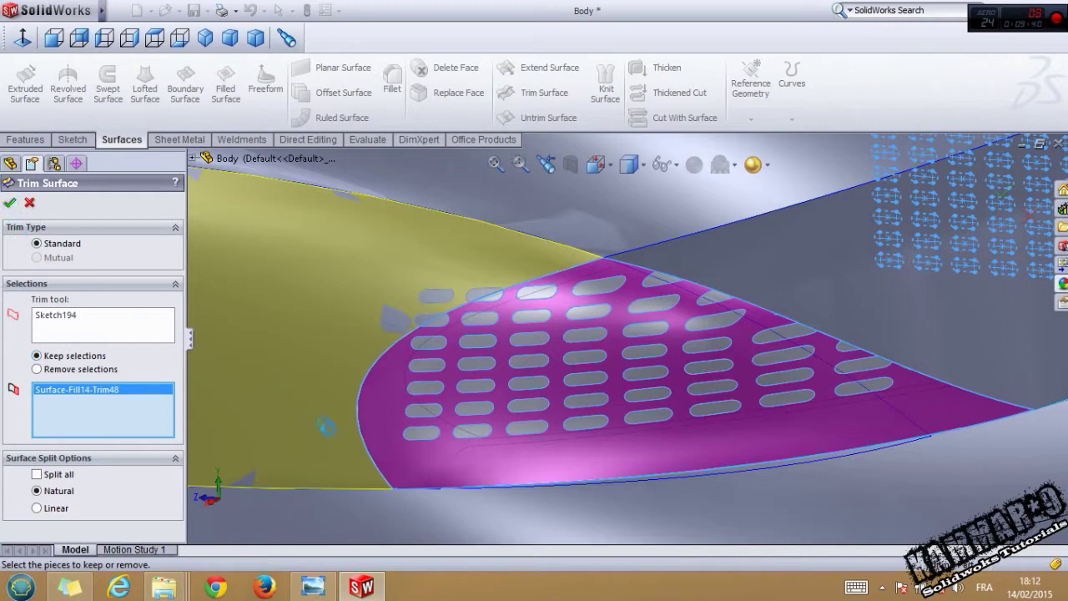
key("Return")
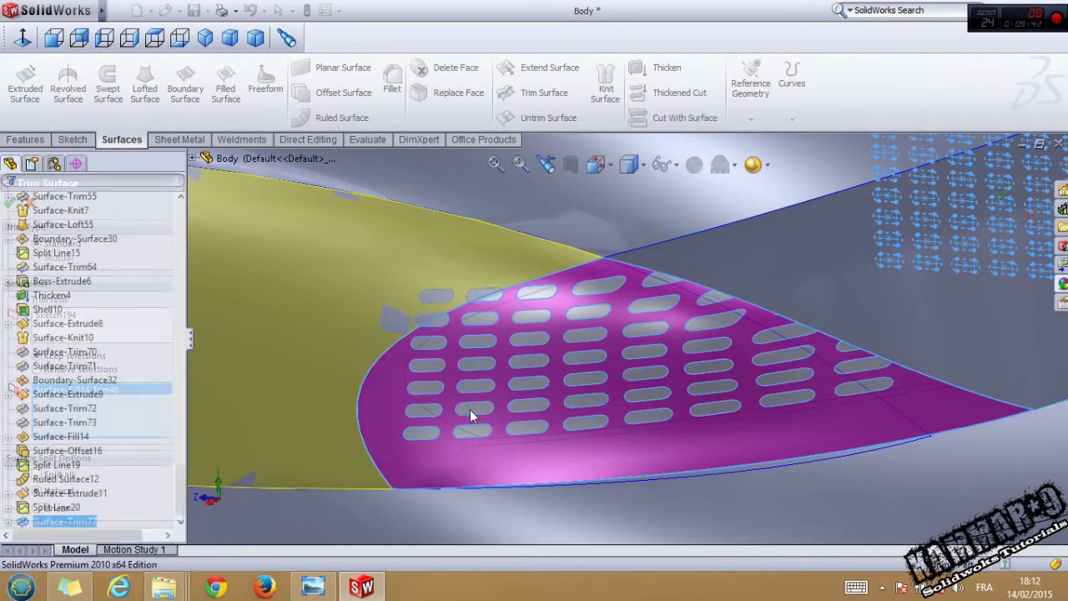
Step: Hide the rear light's outer fill surface to expose the split face behind it
middle_click_drag(470, 408, 401, 388)
scroll(417, 409, "down", 3)
middle_click_drag(465, 409, 584, 447)
scroll(443, 452, "up", 2)
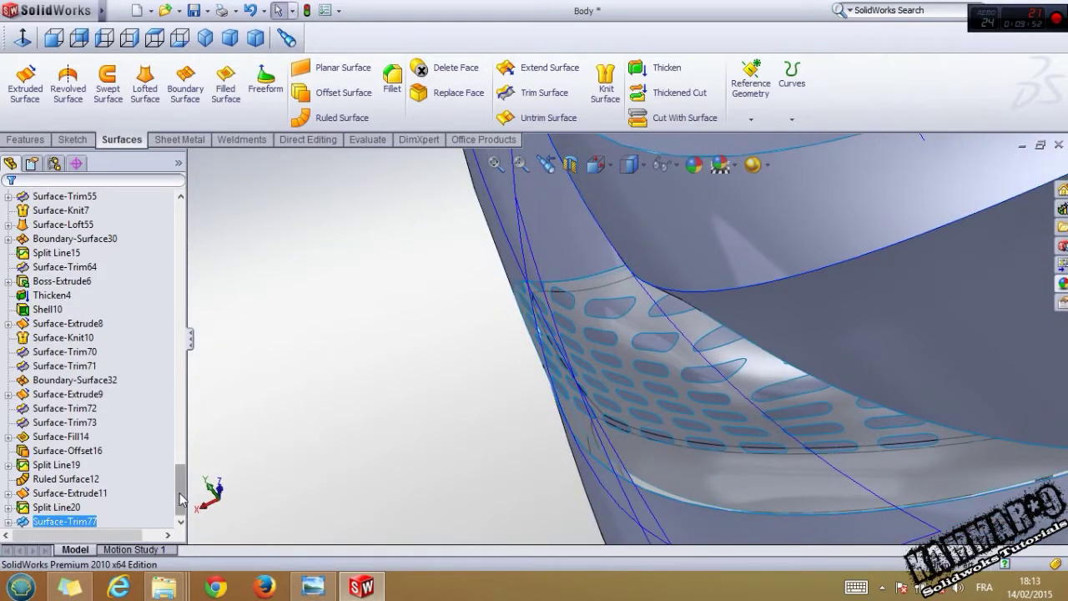
left_click(58, 495, "ctrl")
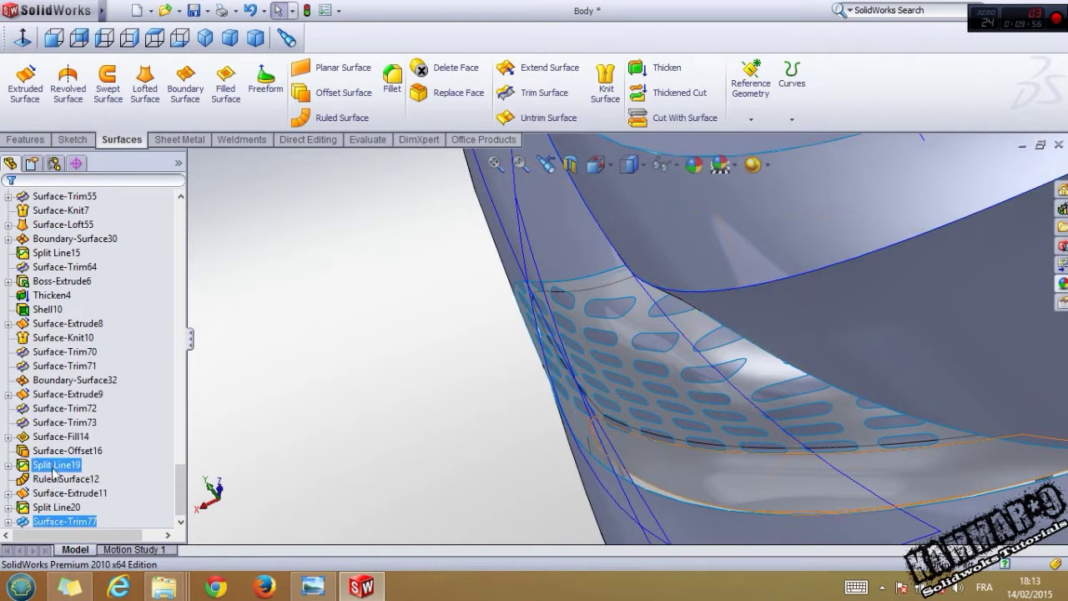
left_click(59, 437)
left_click(60, 416)
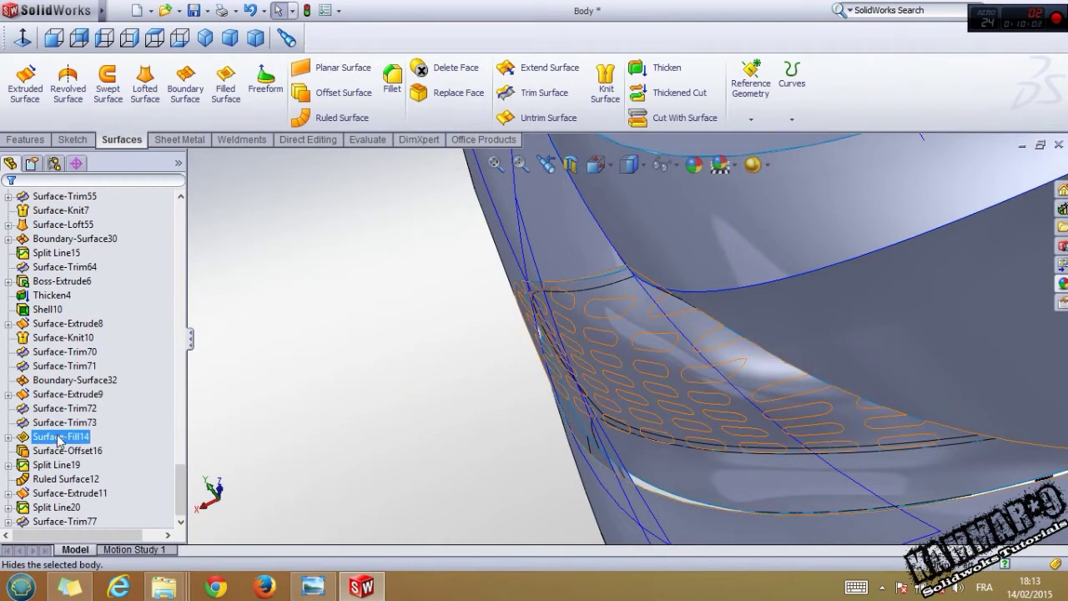
left_click(59, 437)
left_click(405, 437)
Step: Delete the surface trim that cut the slots into the outer light surface, keeping its slot sketch
middle_click_drag(519, 417, 564, 374)
scroll(765, 332, "up", 2)
scroll(765, 331, "down", 2)
middle_click_drag(698, 319, 697, 348)
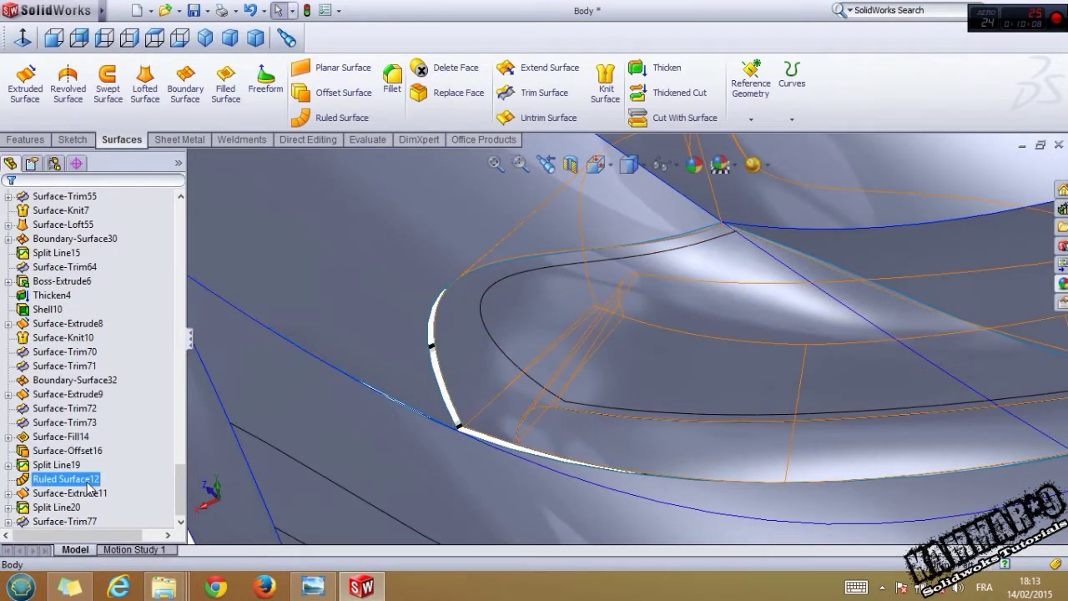
left_click(81, 522)
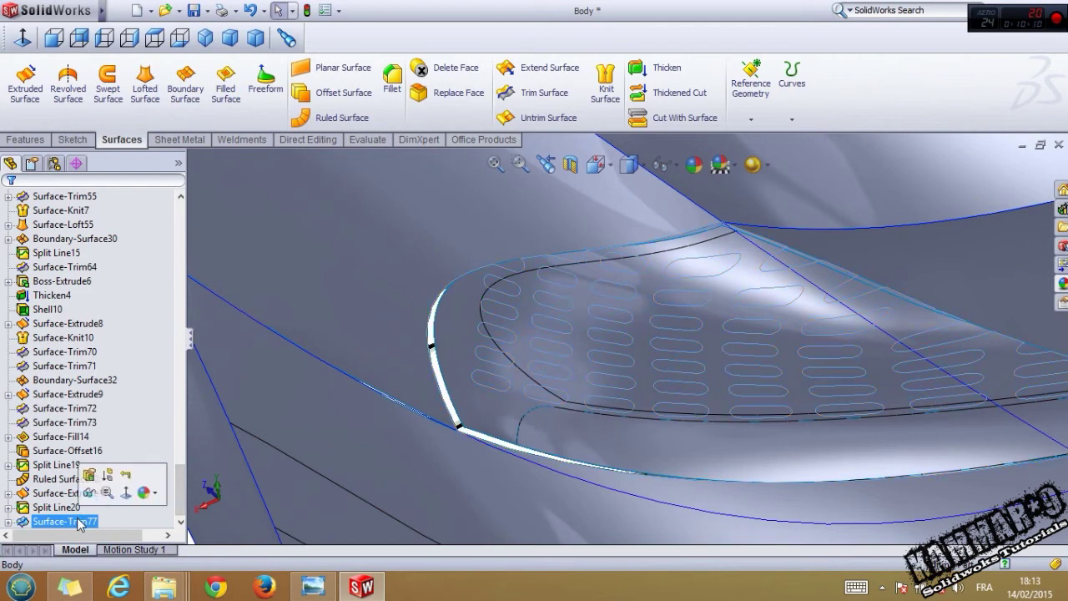
key("Delete")
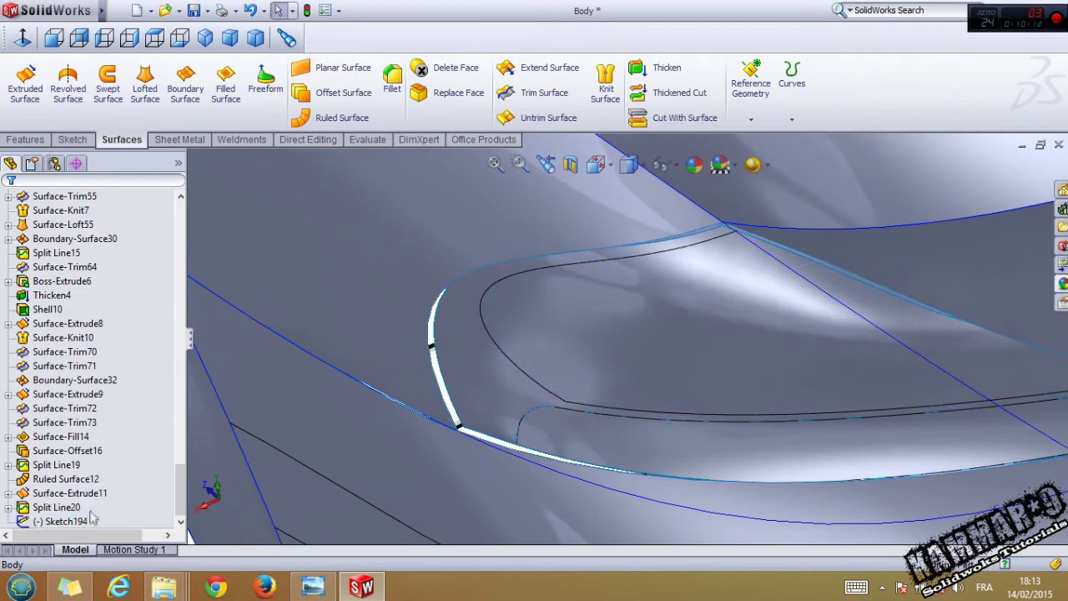
middle_click_drag(656, 345, 615, 360)
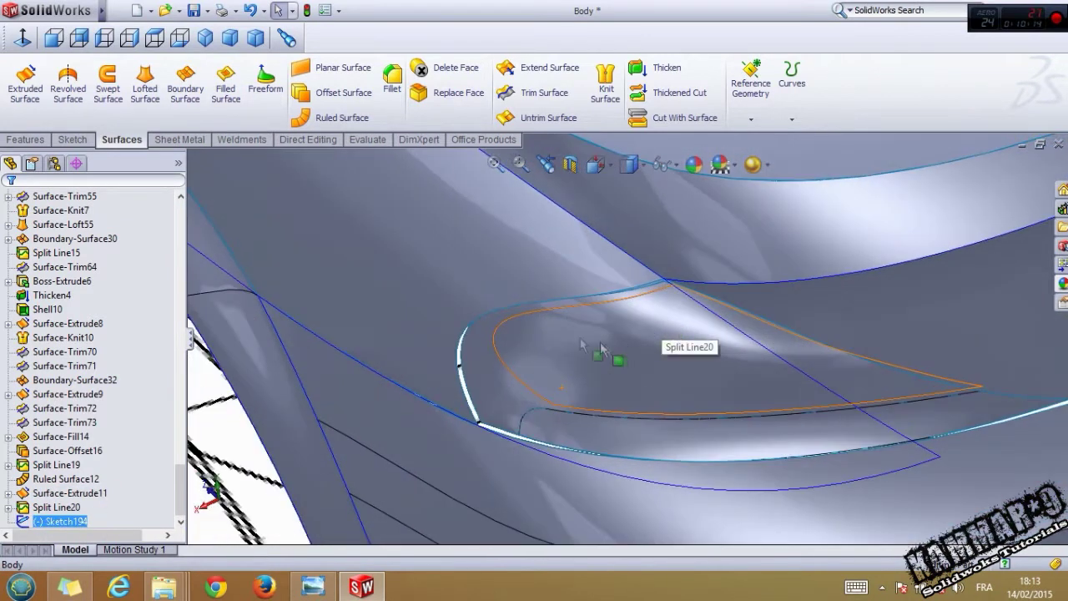
Step: Trim the inner rear light surface with the slot pattern sketch, keeping the surface around the slots
left_click(541, 93)
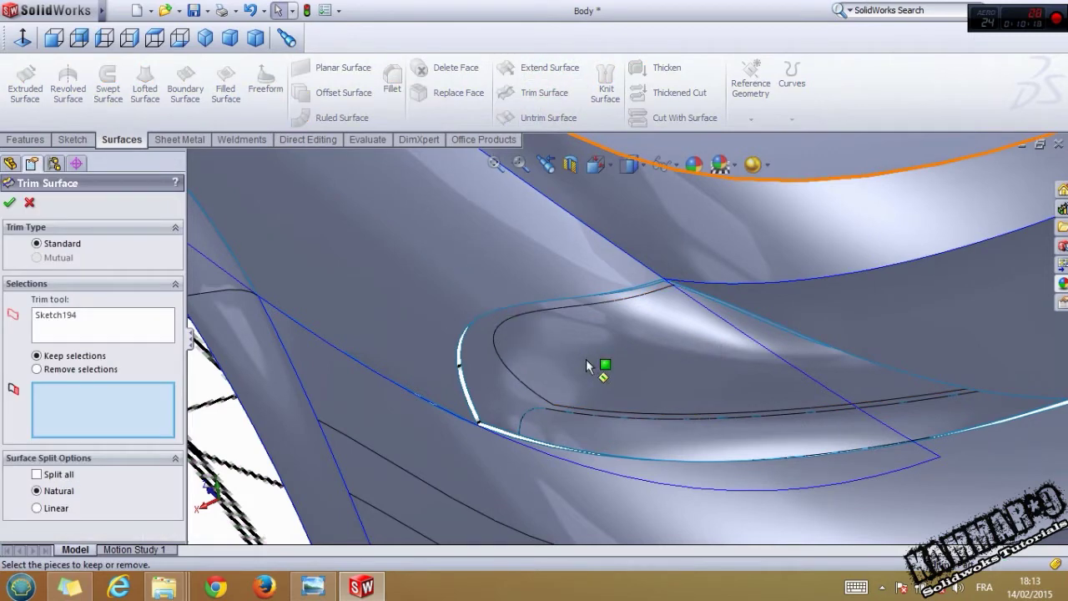
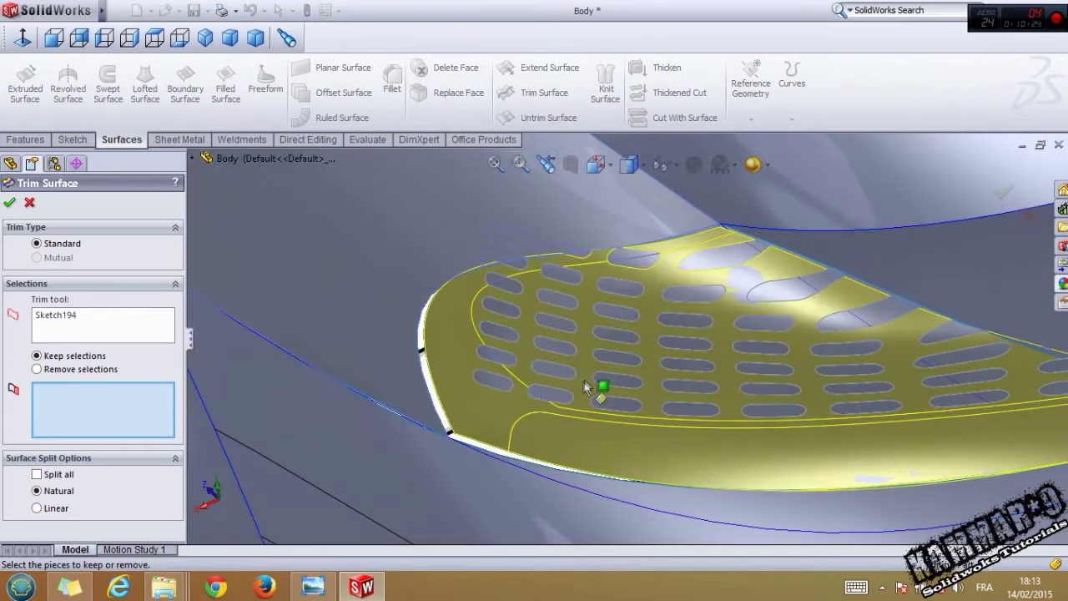
left_click(583, 381)
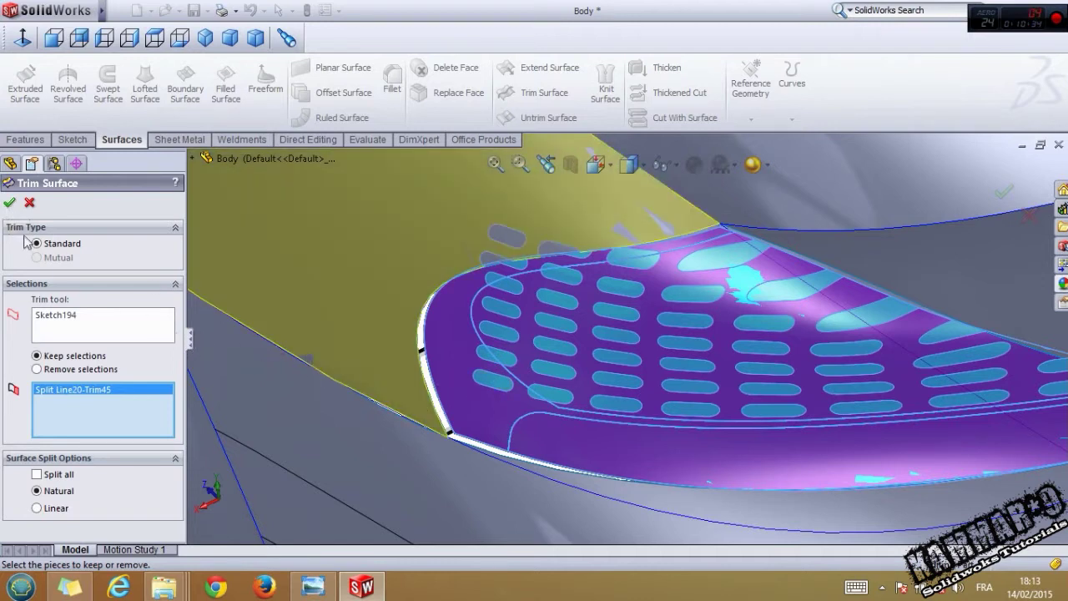
left_click(493, 385)
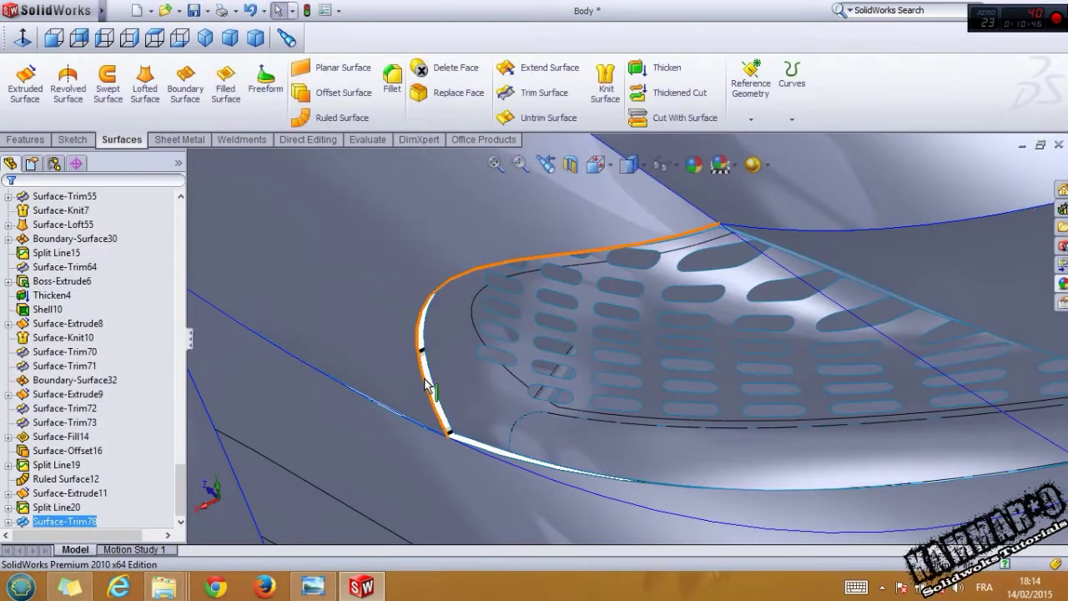
Step: Show the rear light's hidden outer fill surface over the slotted inner face
middle_click_drag(455, 379, 504, 342)
scroll(528, 326, "up", 2)
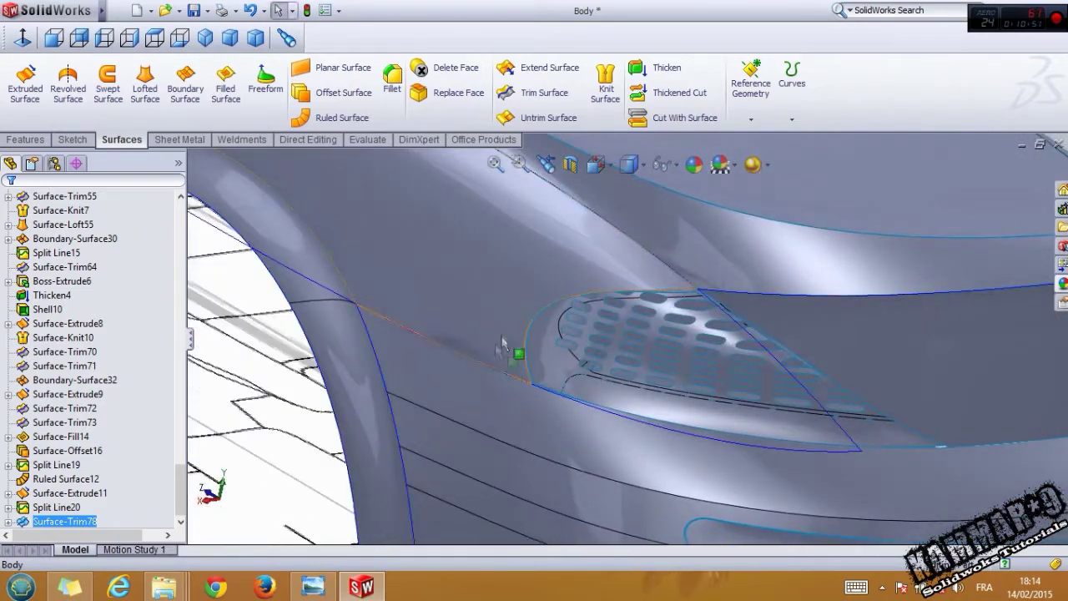
left_click(63, 437)
left_click(67, 422, "ctrl")
left_click(69, 409)
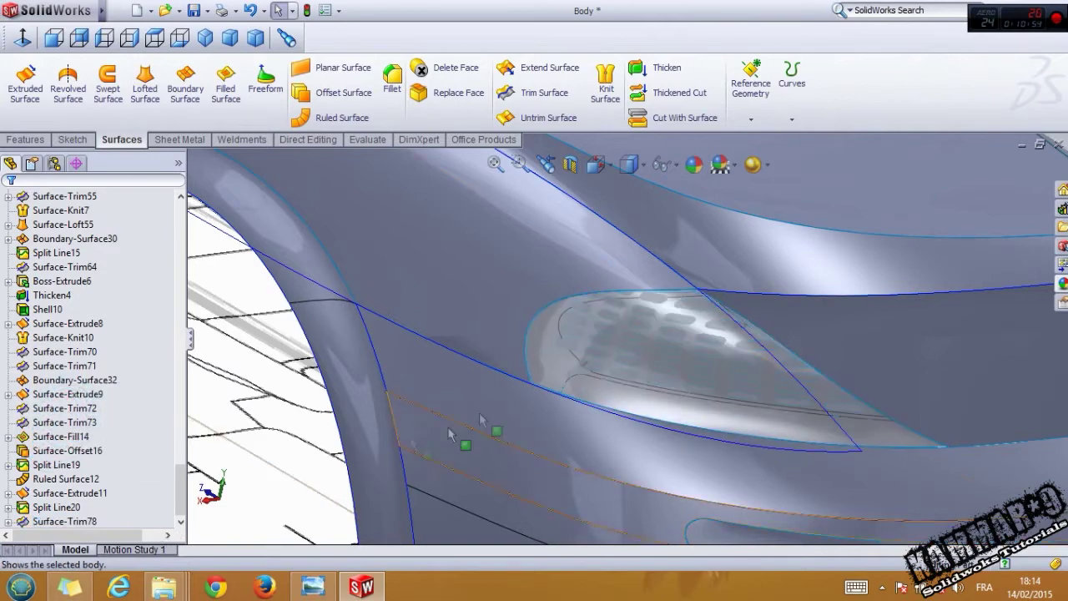
Step: Examine the slotted inner light face through the transparent outer surface from several angles
scroll(610, 346, "down", 3)
middle_click_drag(611, 347, 627, 361)
scroll(628, 360, "up", 2)
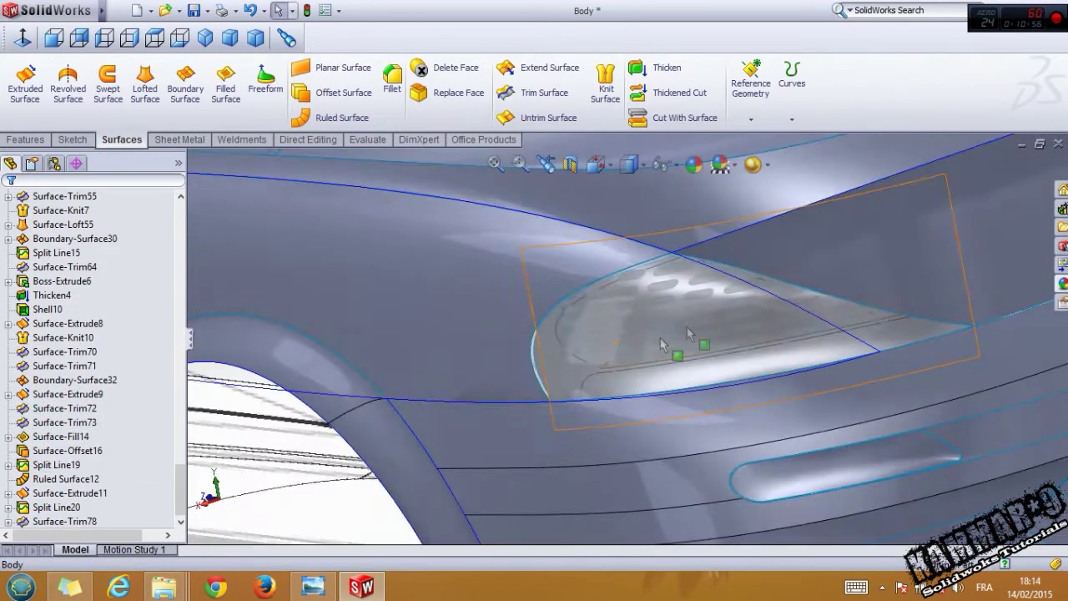
scroll(756, 291, "down", 2)
middle_click_drag(721, 339, 743, 316)
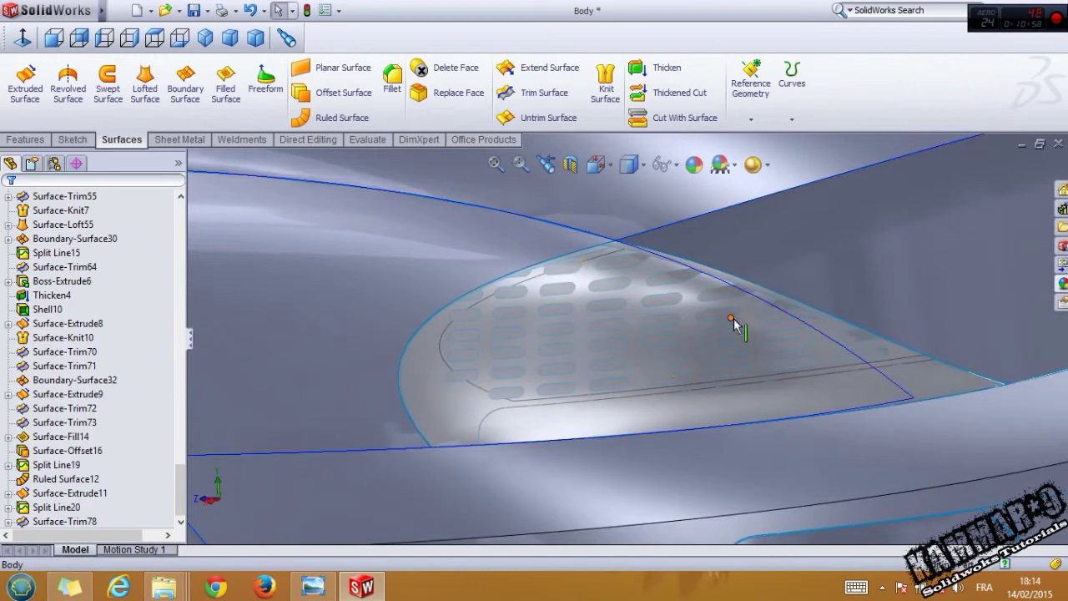
scroll(553, 389, "up", 3)
middle_click_drag(503, 410, 500, 379)
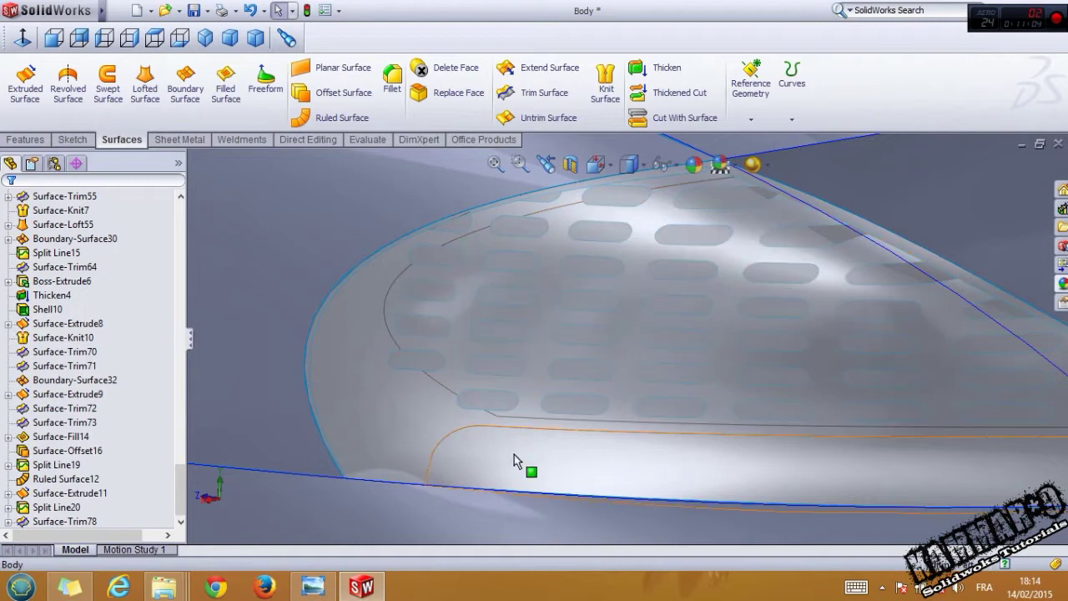
Step: Start a new sketch on the Front Plane and view the rear light squarely from the back
left_click_drag(181, 490, 181, 227)
left_click(55, 295)
left_click(53, 310)
left_click(52, 284)
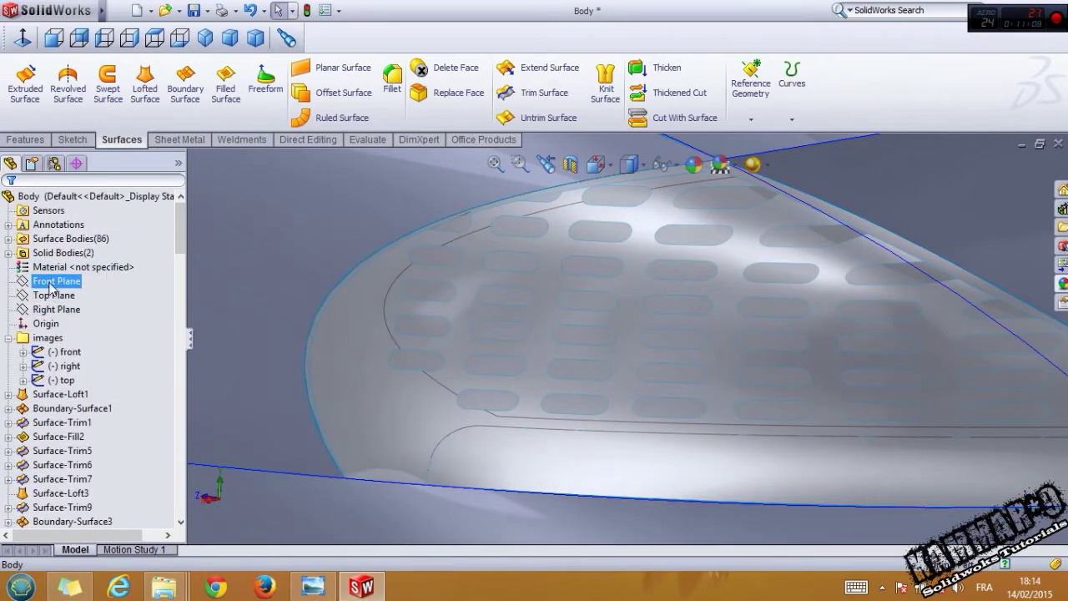
left_click(53, 310)
left_click(54, 295)
left_click(58, 309, "ctrl")
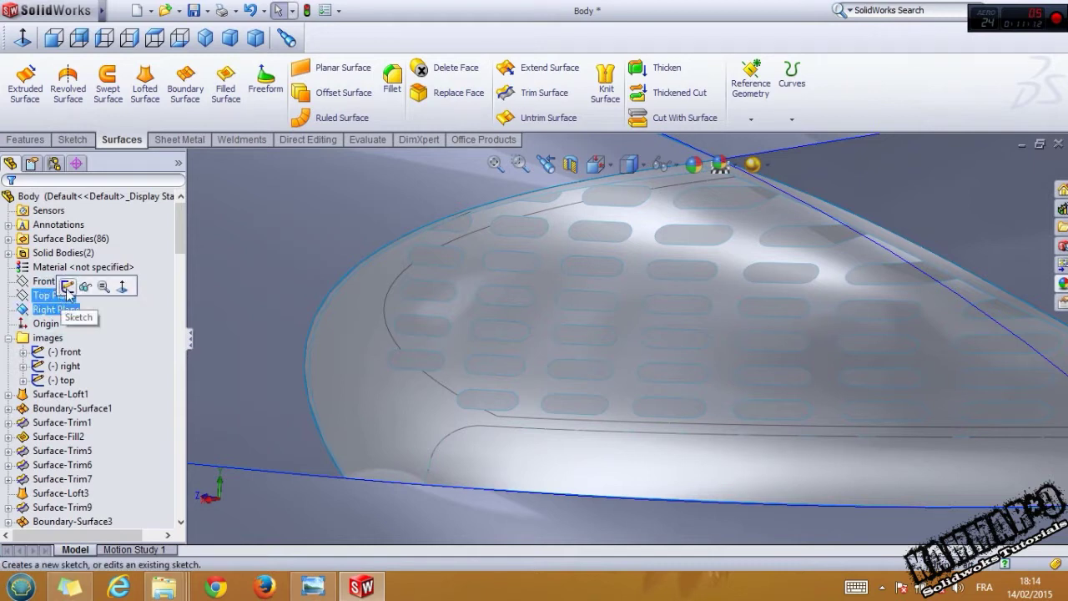
left_click(51, 281)
left_click(66, 258)
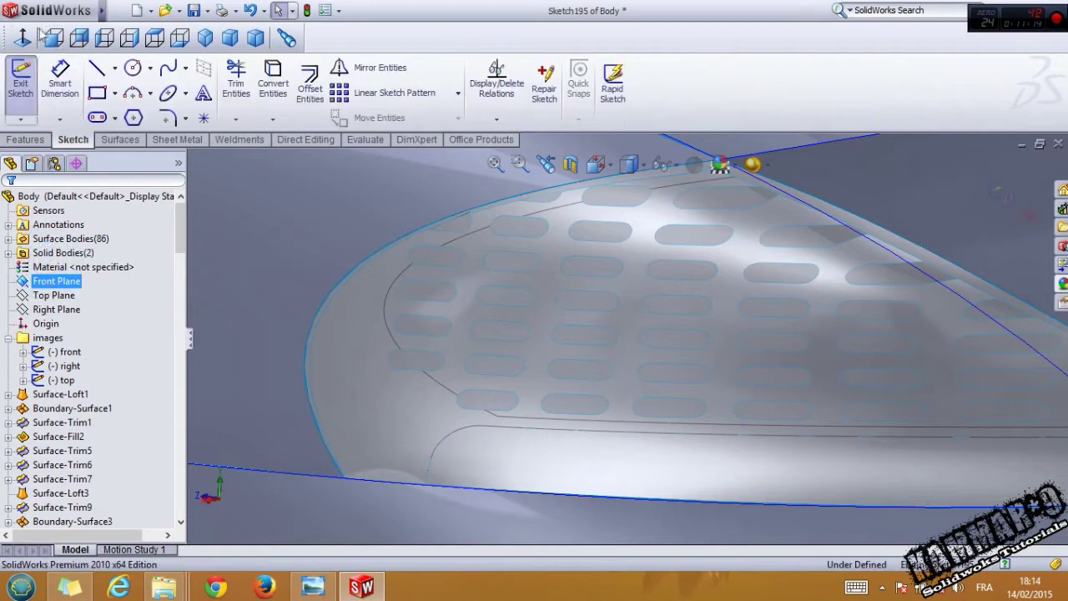
left_click(79, 37)
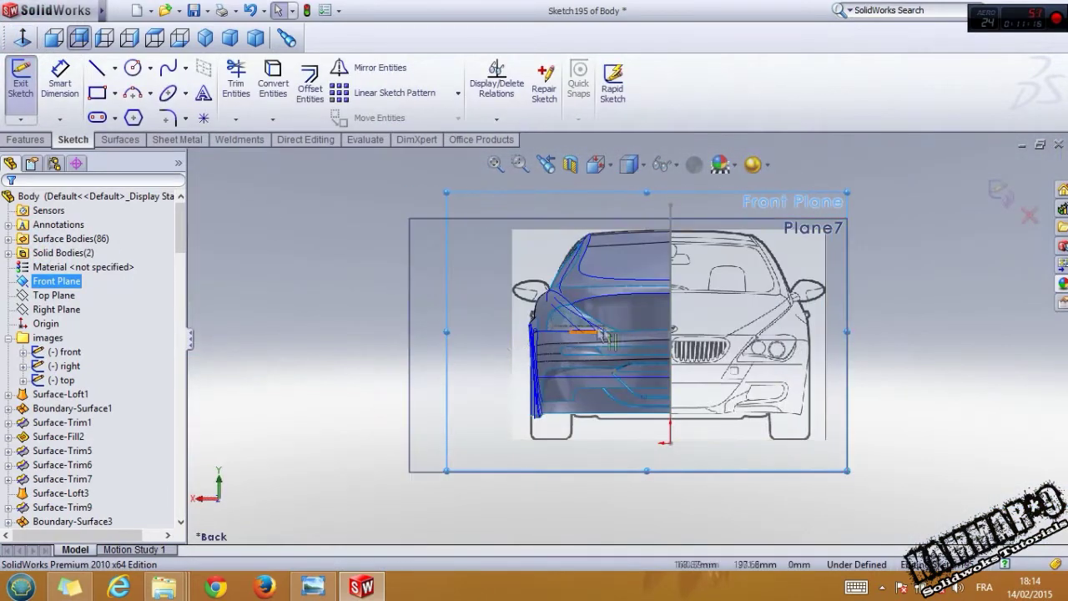
scroll(613, 341, "down", 6)
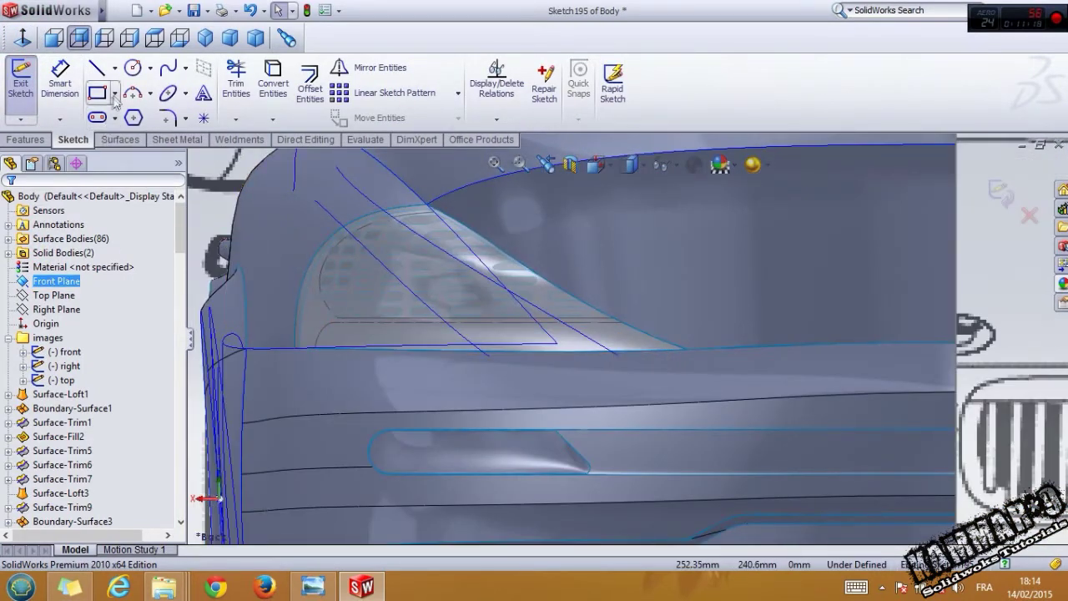
Step: Sketch a slanted parallelogram with a horizontal base at the outer end of the rear light's lower strip
left_click(116, 95)
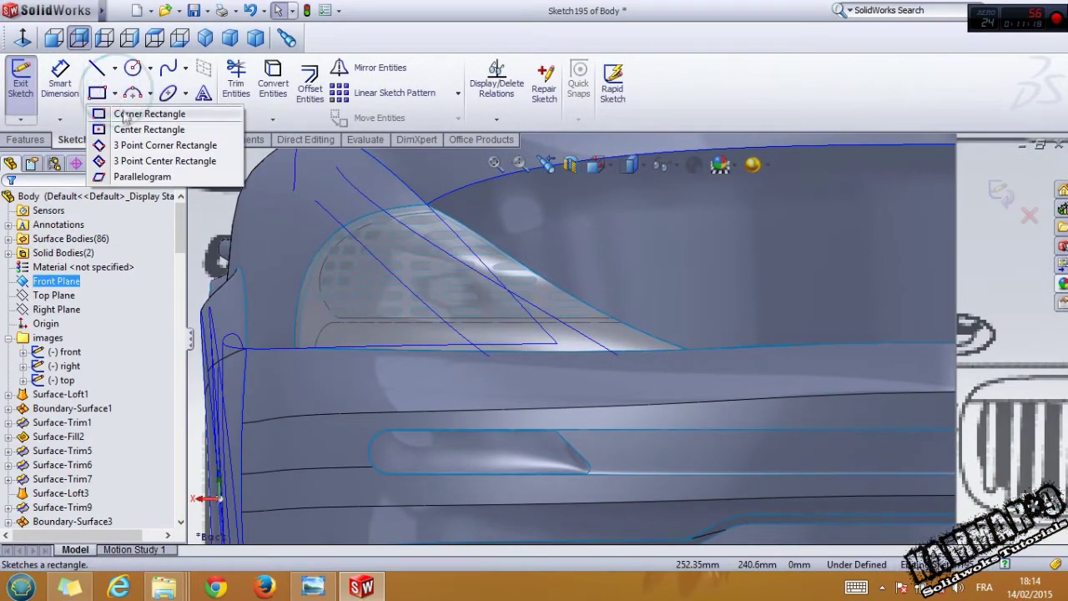
left_click(142, 177)
scroll(377, 353, "down", 6)
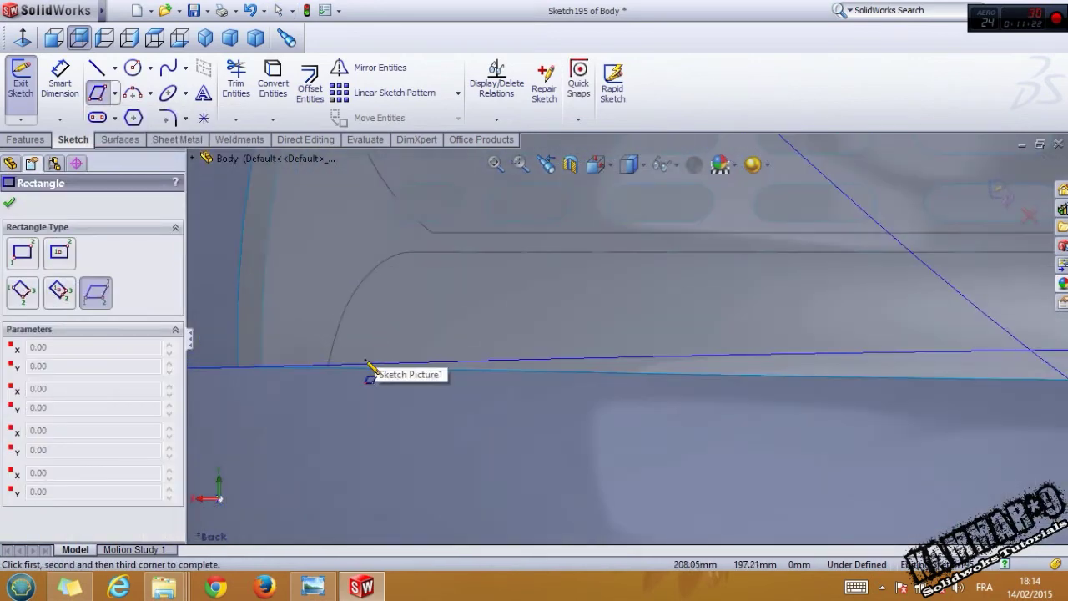
left_click(366, 360)
left_click(500, 360)
left_click(563, 274)
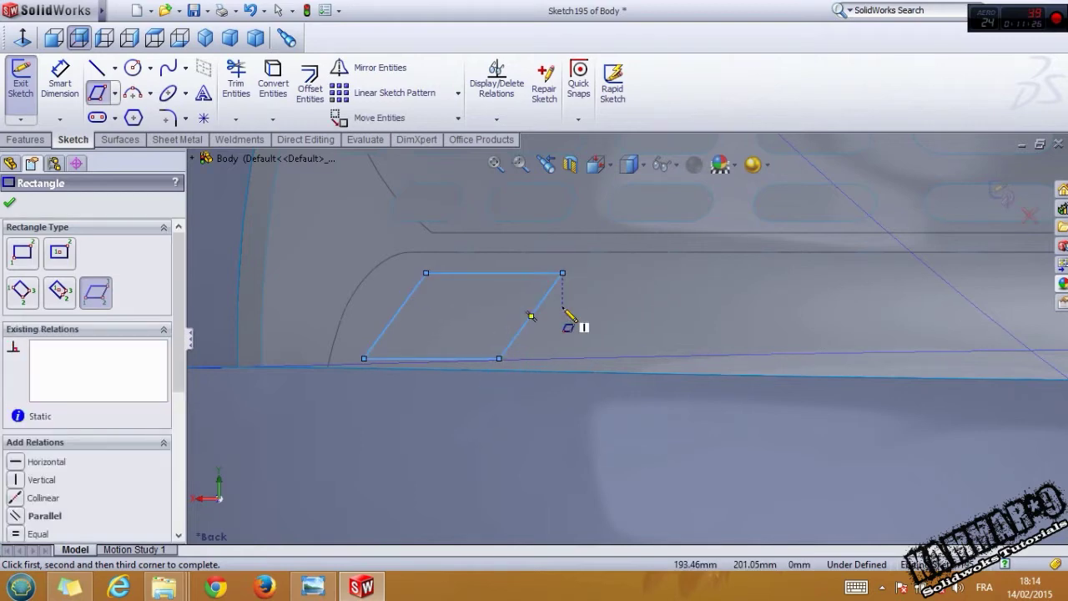
key("Escape")
Step: Fillet the parallelogram's two obtuse corners with a 3 mm radius
left_click_drag(602, 258, 339, 421)
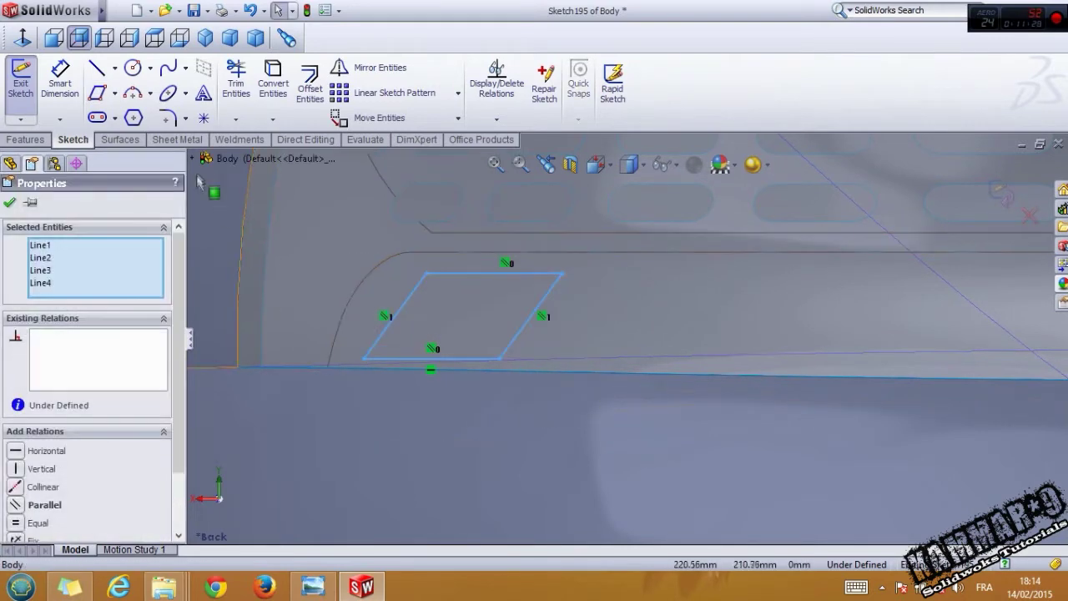
left_click(167, 118)
left_click_drag(359, 192, 592, 434)
double_click(96, 391)
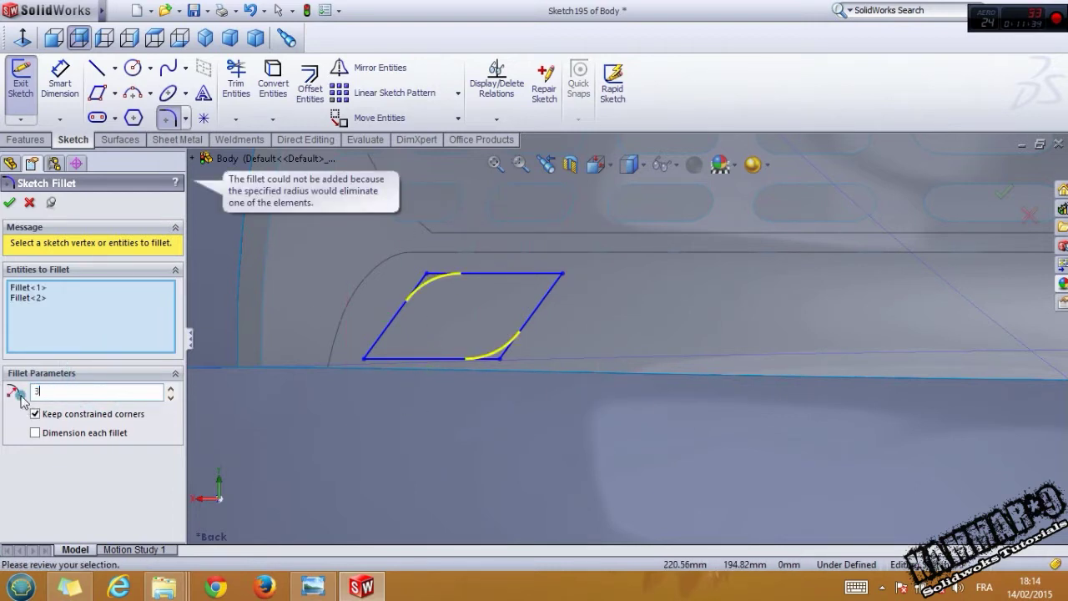
type("3")
key("Return")
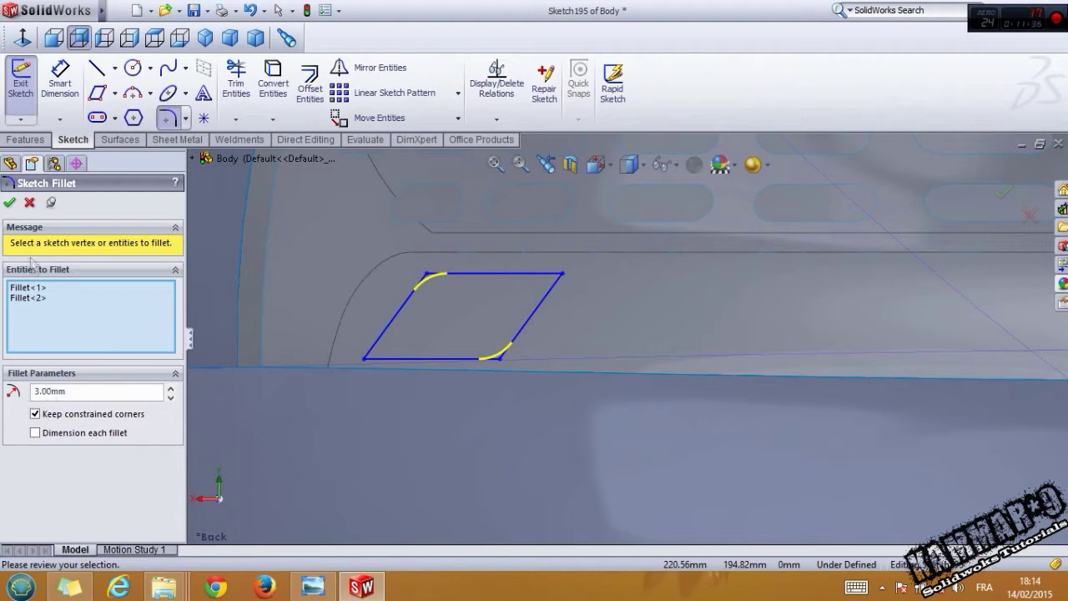
left_click(9, 203)
Step: Fillet the parallelogram's two remaining acute corners with a 1 mm radius
left_click_drag(276, 203, 626, 412)
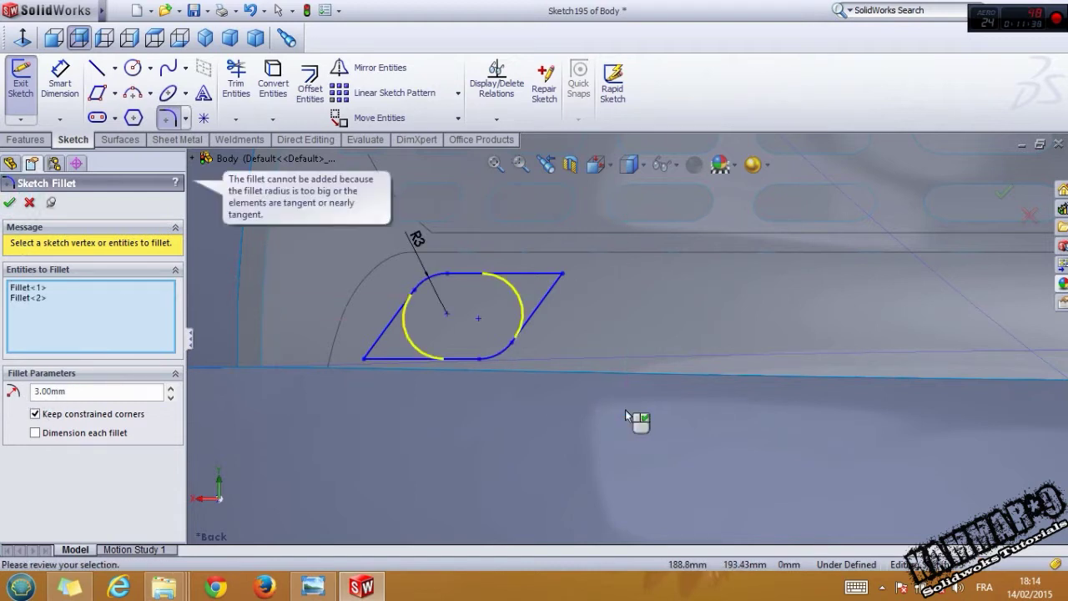
double_click(140, 390)
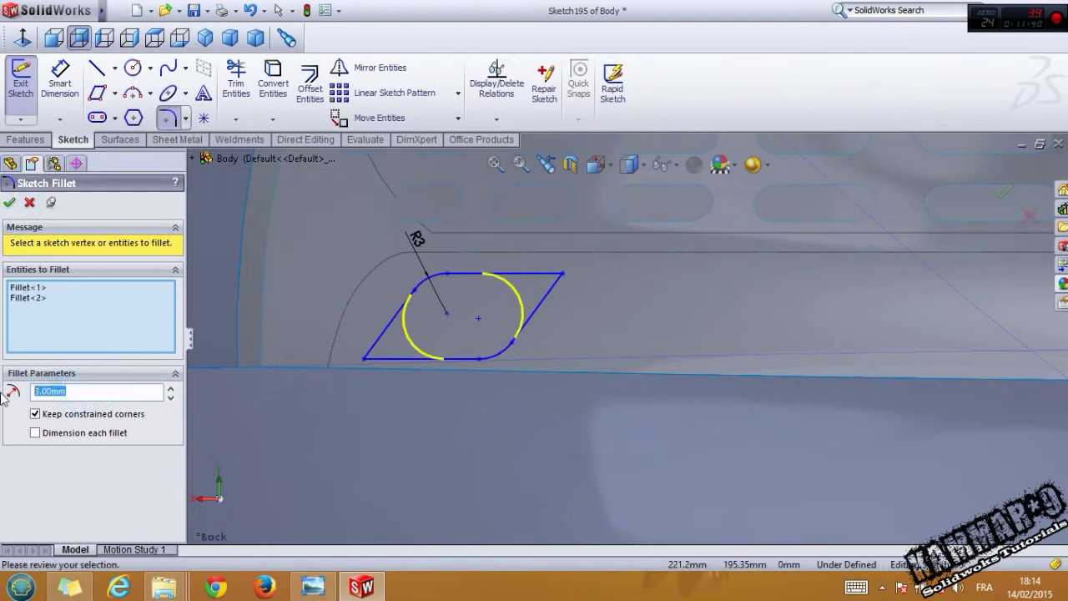
type("1")
key("Return")
left_click(10, 202)
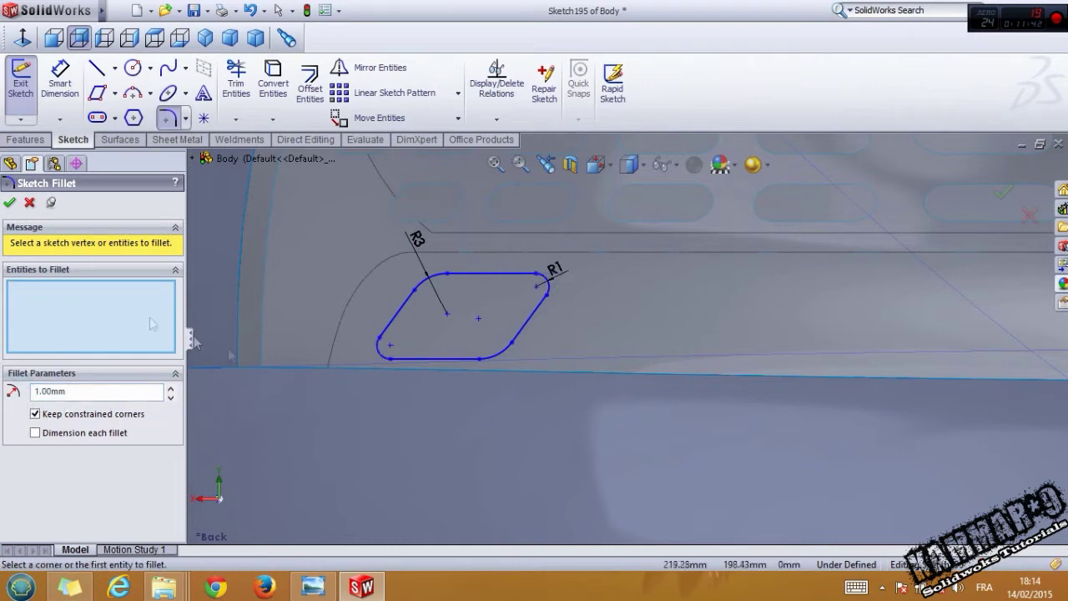
left_click(10, 201)
Step: Set up a linear sketch pattern of the rounded parallelogram along the reversed X-axis with 12 mm spacing
left_click_drag(254, 206, 582, 414)
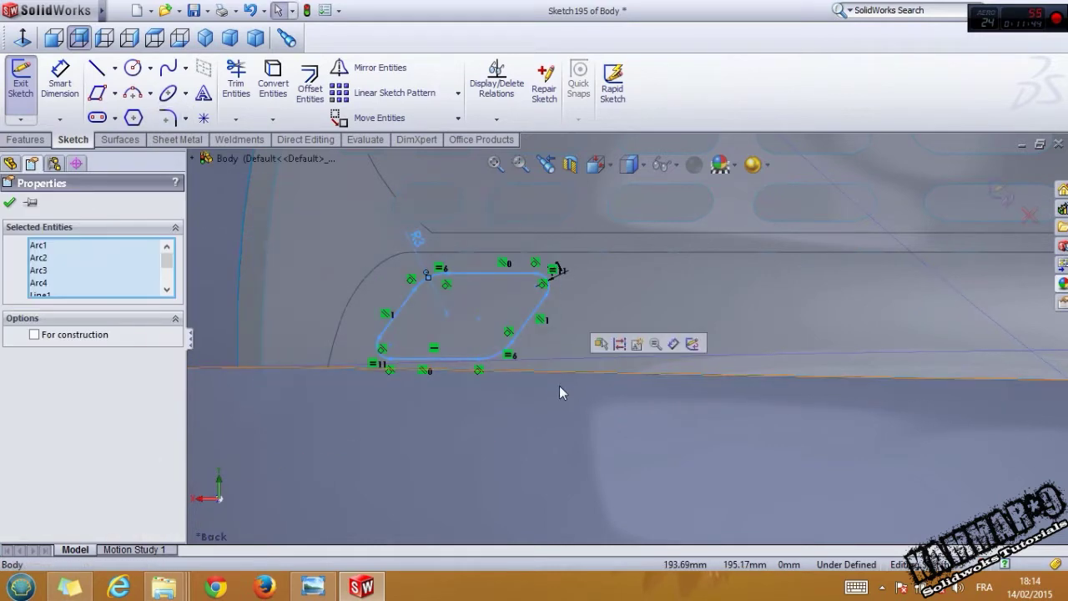
left_click(422, 94)
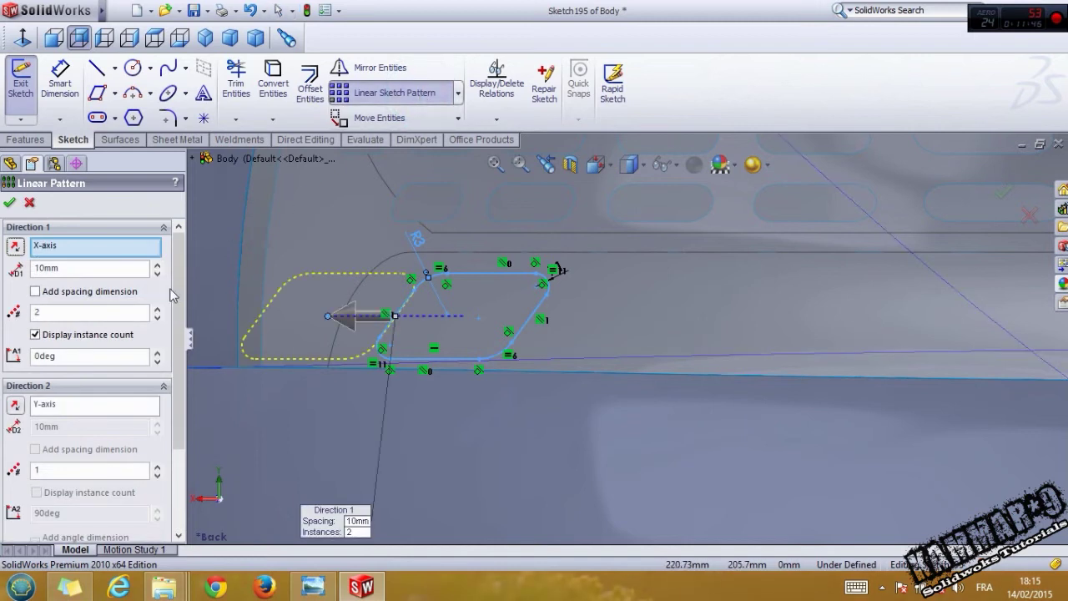
left_click(13, 247)
double_click(95, 267)
key("Return")
scroll(642, 346, "up", 5)
scroll(873, 290, "down", 2)
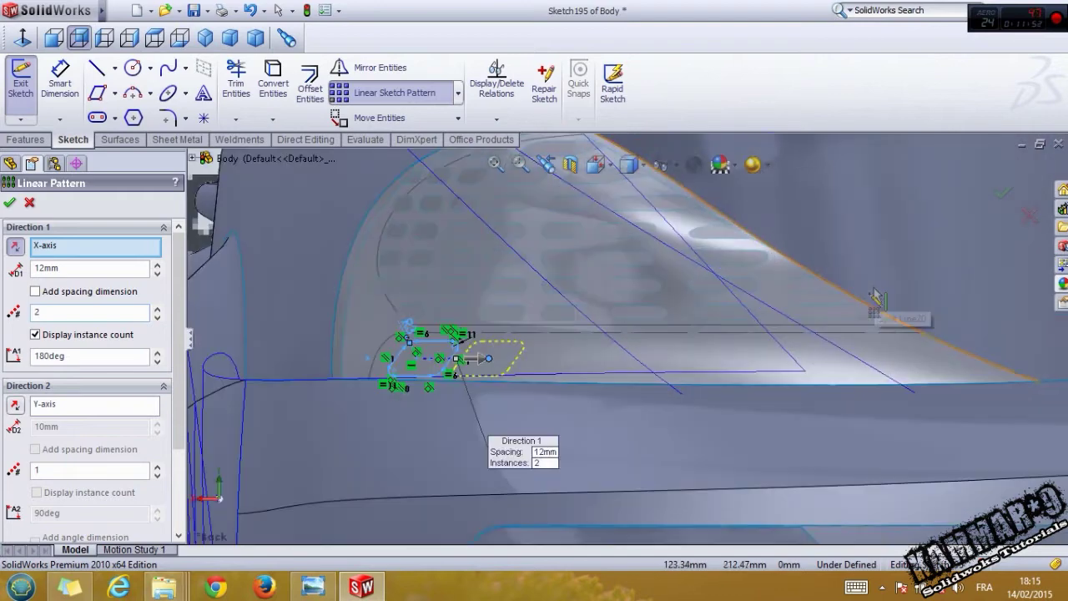
Step: Set the linear pattern to 8 instances and create the row of rounded parallelograms
left_click(157, 308)
left_click(156, 308)
left_click(156, 307)
left_click(156, 308)
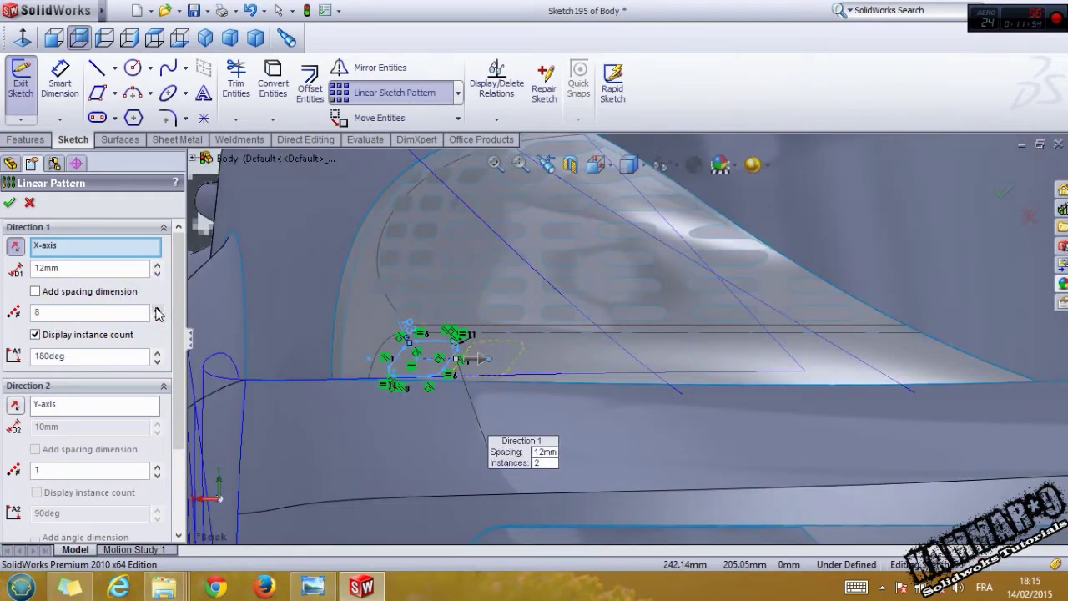
left_click(156, 308)
left_click(156, 308)
left_click(9, 202)
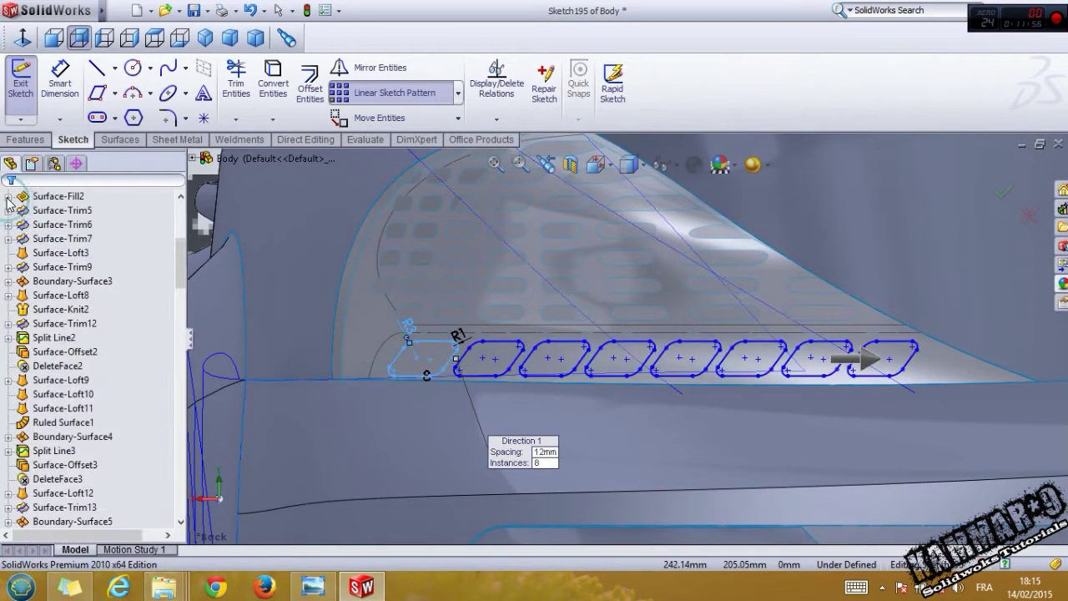
scroll(643, 117, "down", 1)
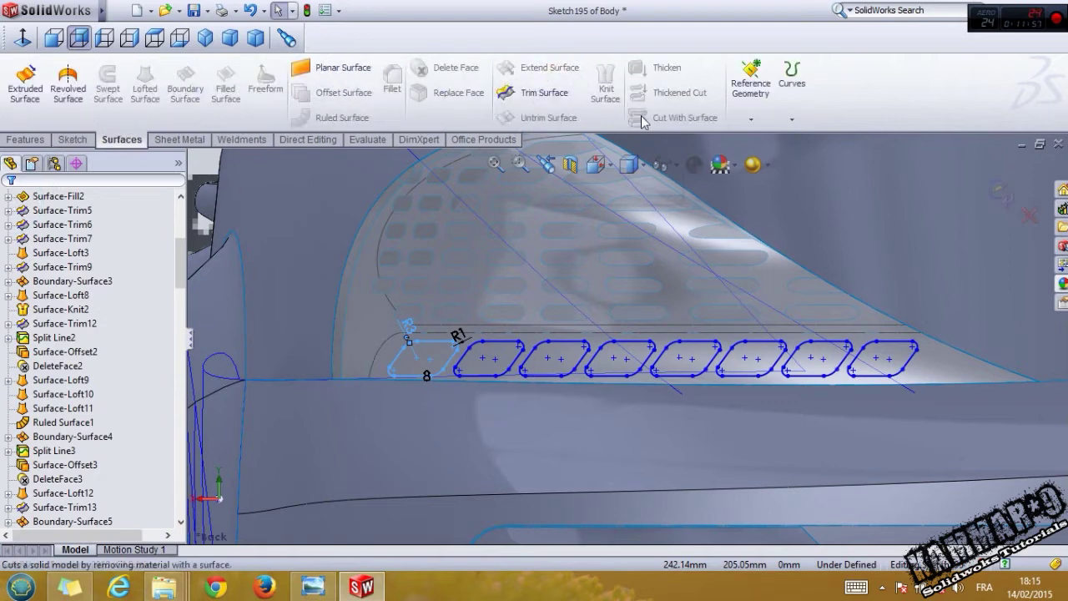
left_click(795, 94)
left_click(547, 93)
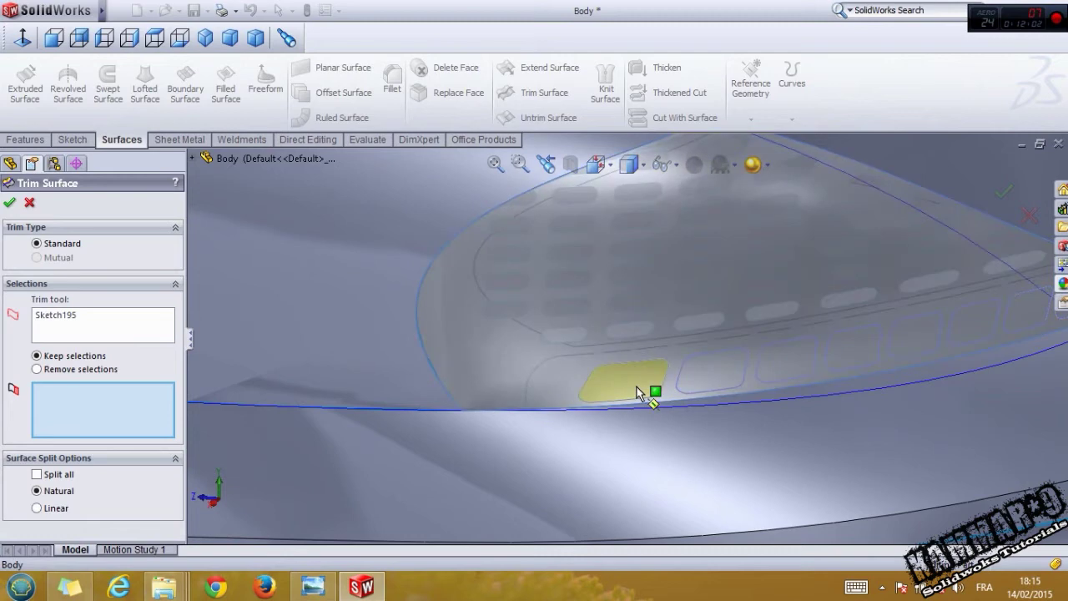
left_click(29, 202)
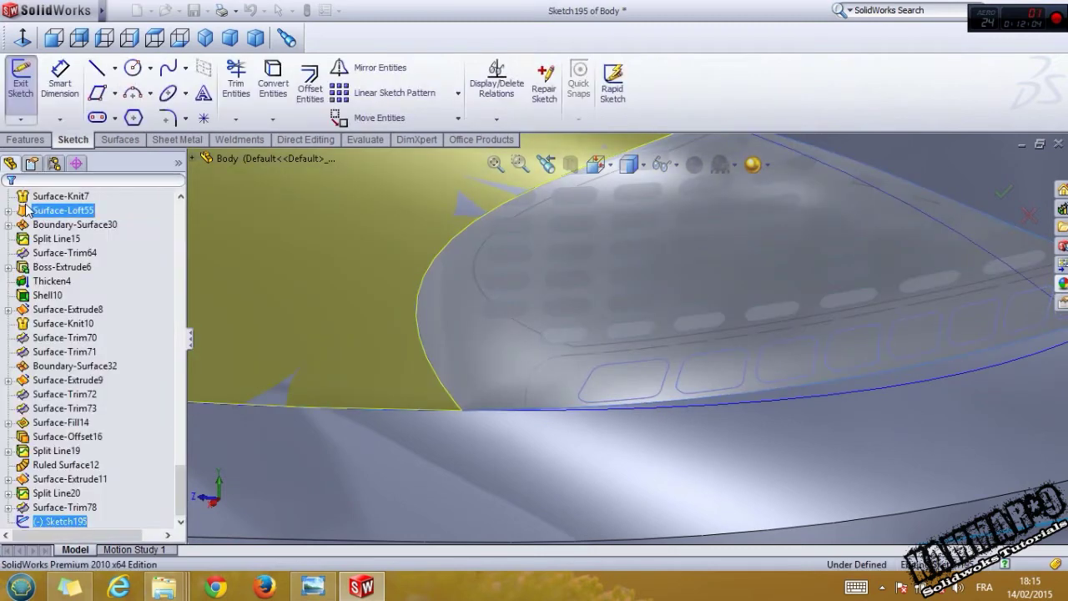
Step: Hide the filled surface covering the light and trim the eight rounded parallelograms out of the inner surface using their sketch, removing the selected pieces
left_click(63, 422)
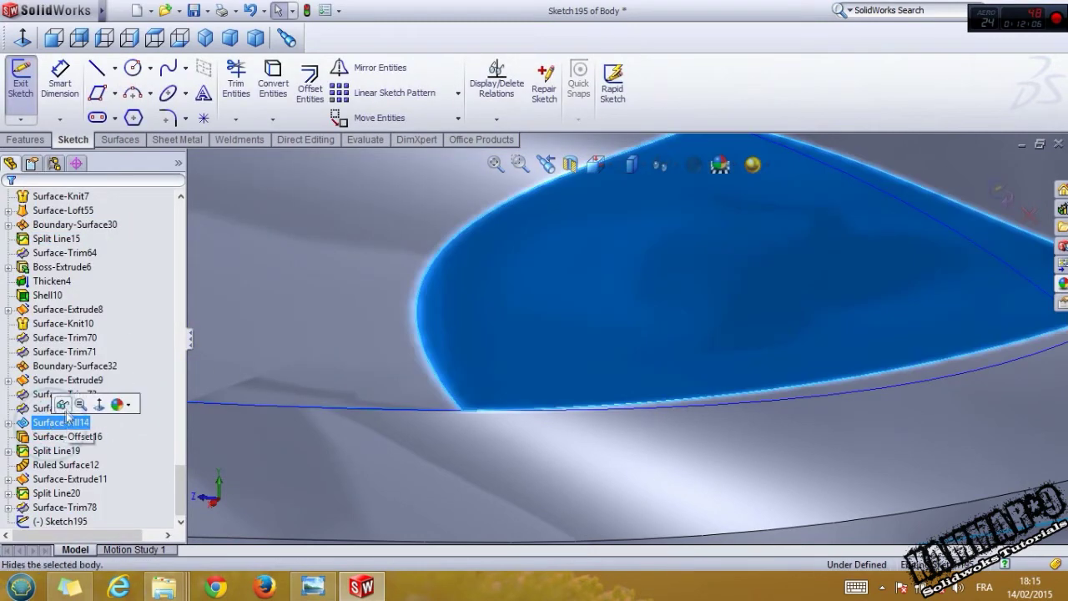
left_click(62, 405)
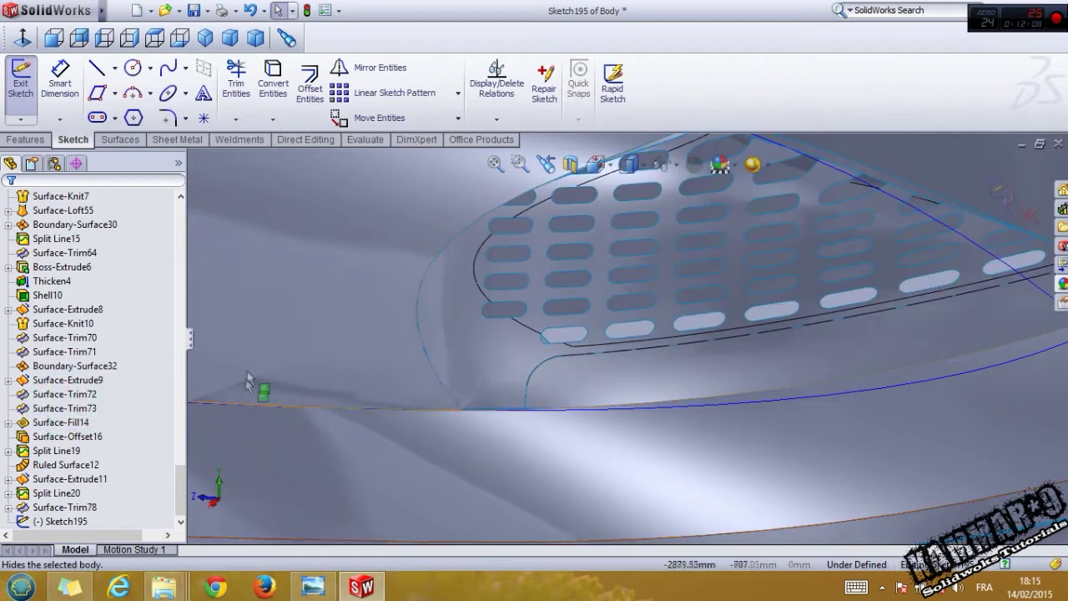
left_click(77, 521)
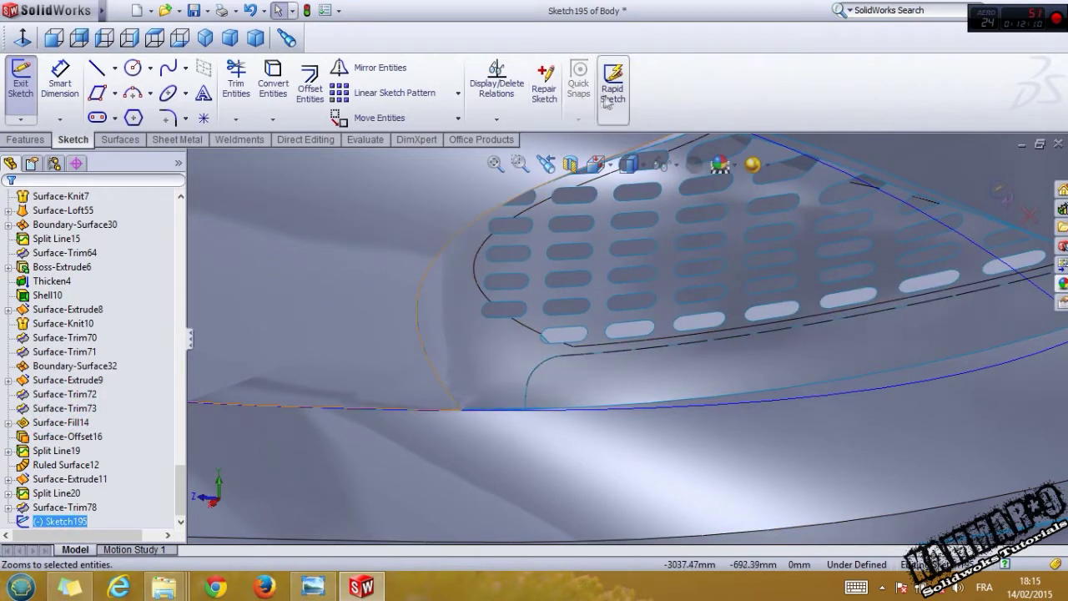
scroll(546, 94, "down", 1)
left_click(545, 92)
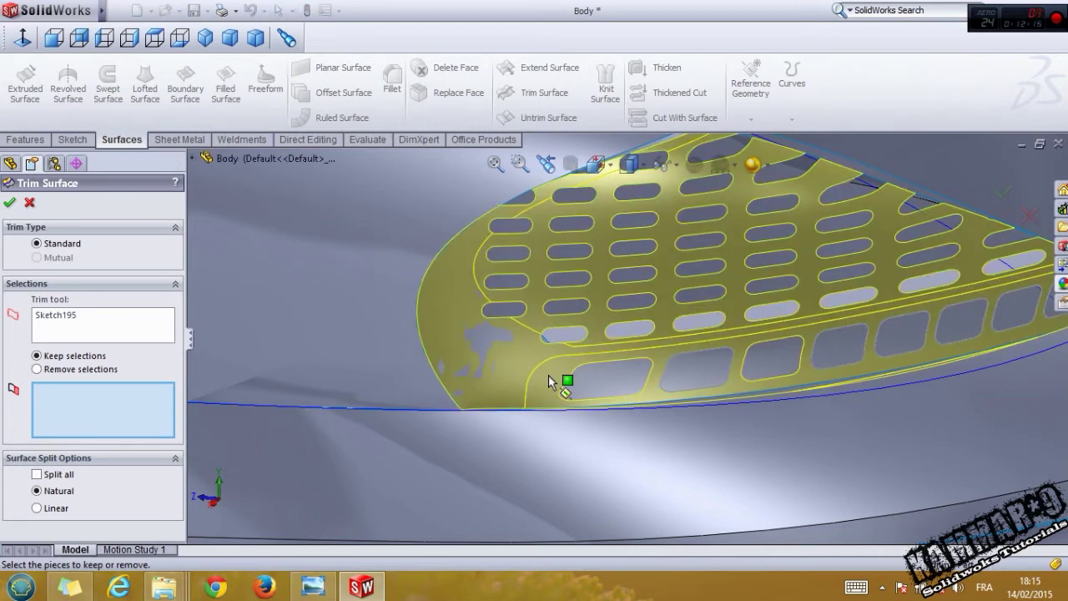
left_click(585, 380)
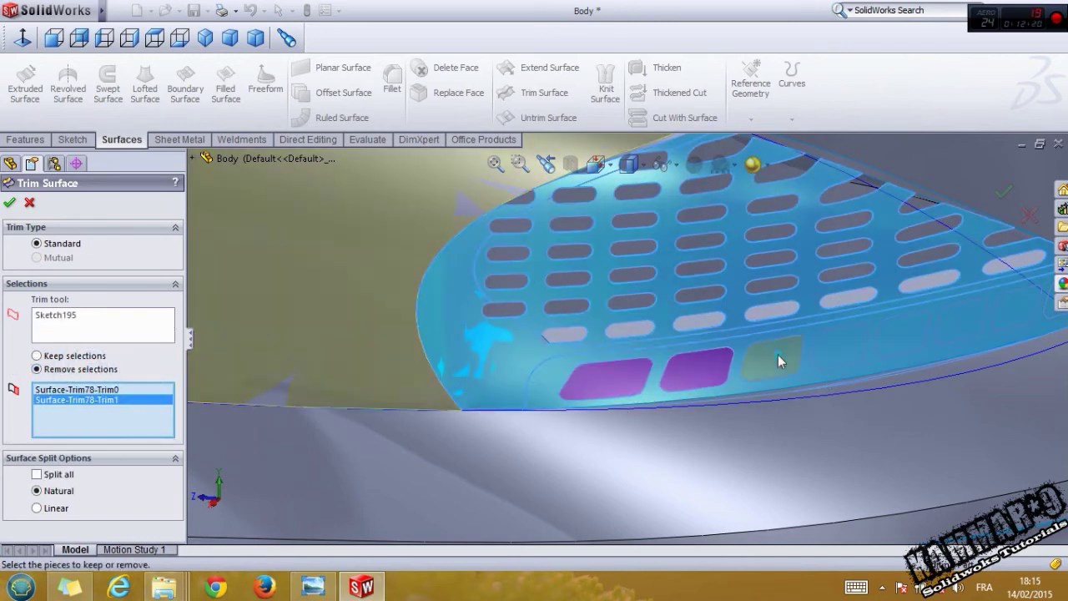
left_click(774, 358)
left_click(840, 346)
left_click(902, 334)
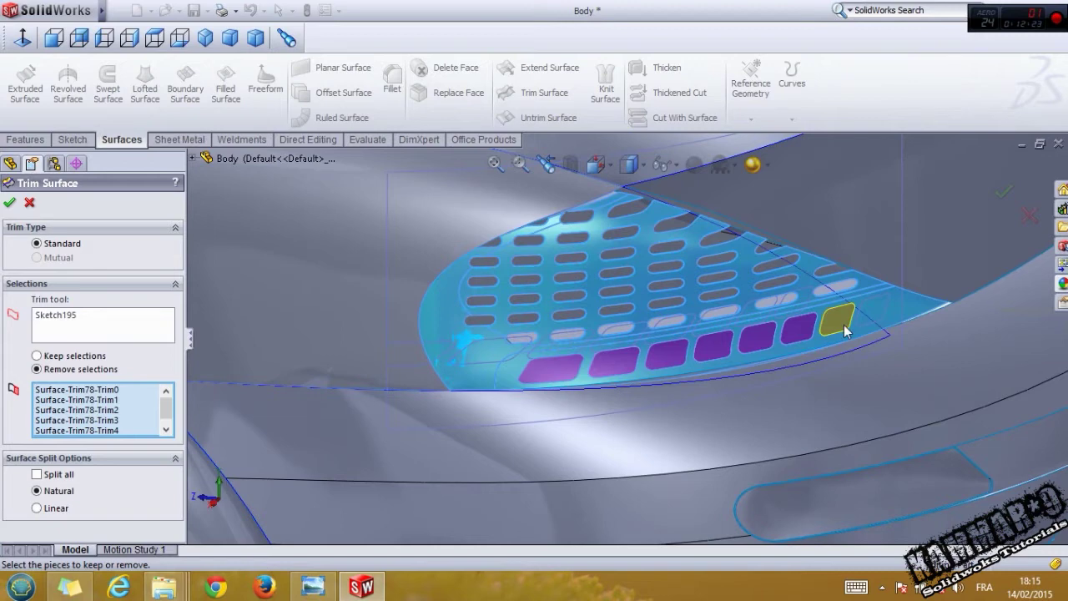
left_click(845, 330)
left_click(873, 313)
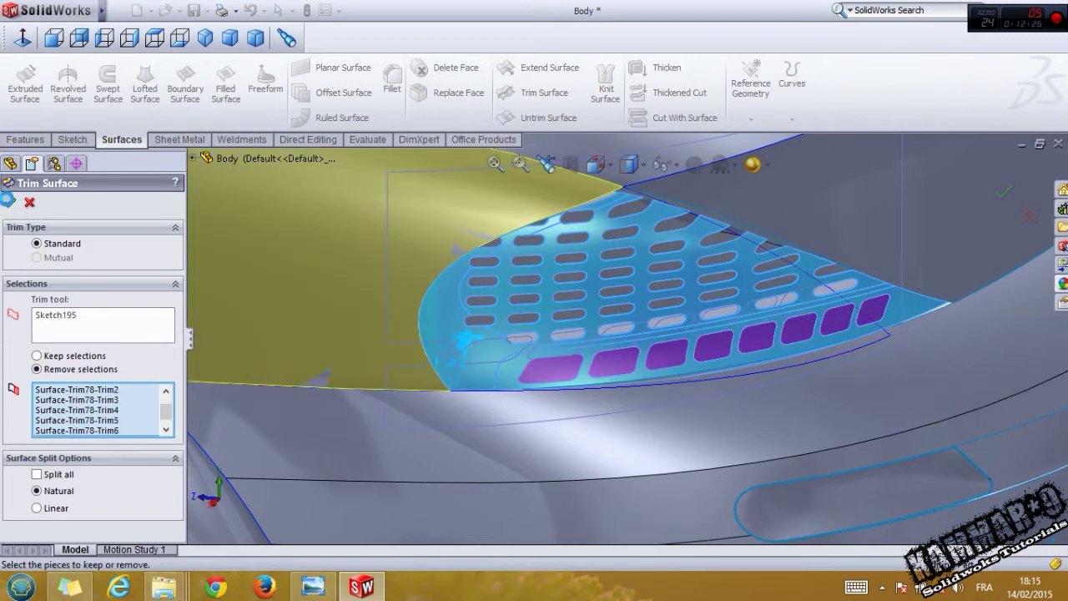
left_click(8, 201)
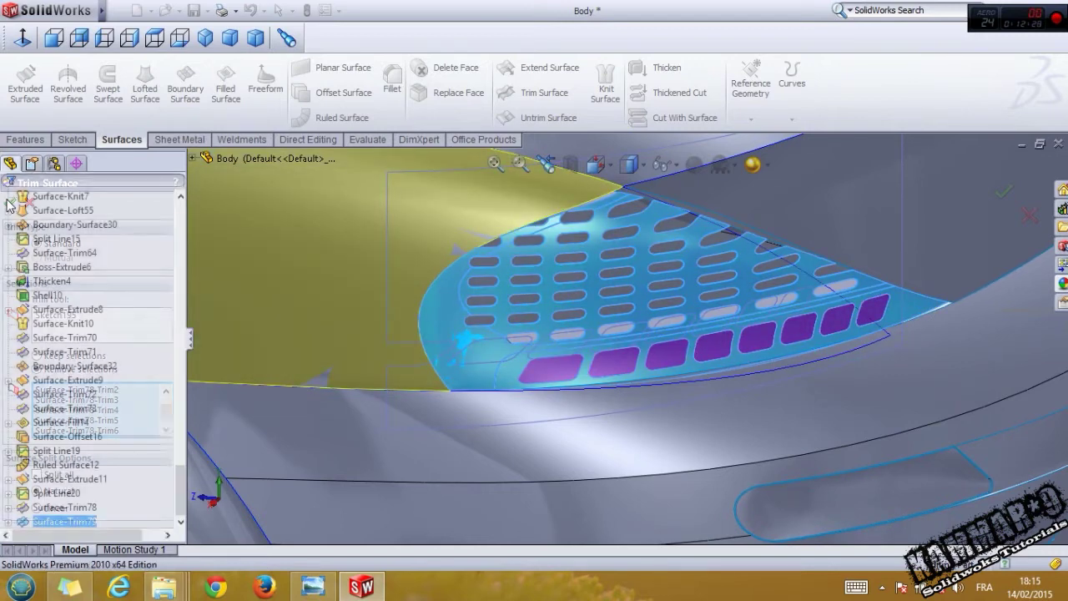
Step: Set up a ruled surface of type Perpendicular to Vector with the Top Plane as reference and a 3 mm distance
left_click(576, 345)
middle_click_drag(574, 322, 537, 358)
scroll(537, 358, "up", 2)
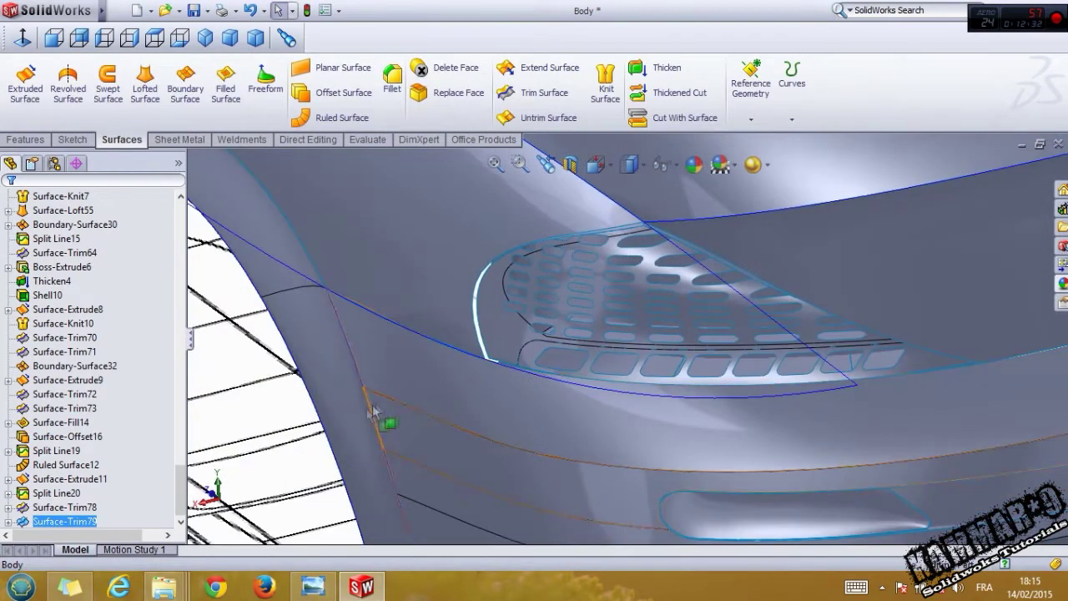
left_click(298, 441)
scroll(594, 310, "down", 3)
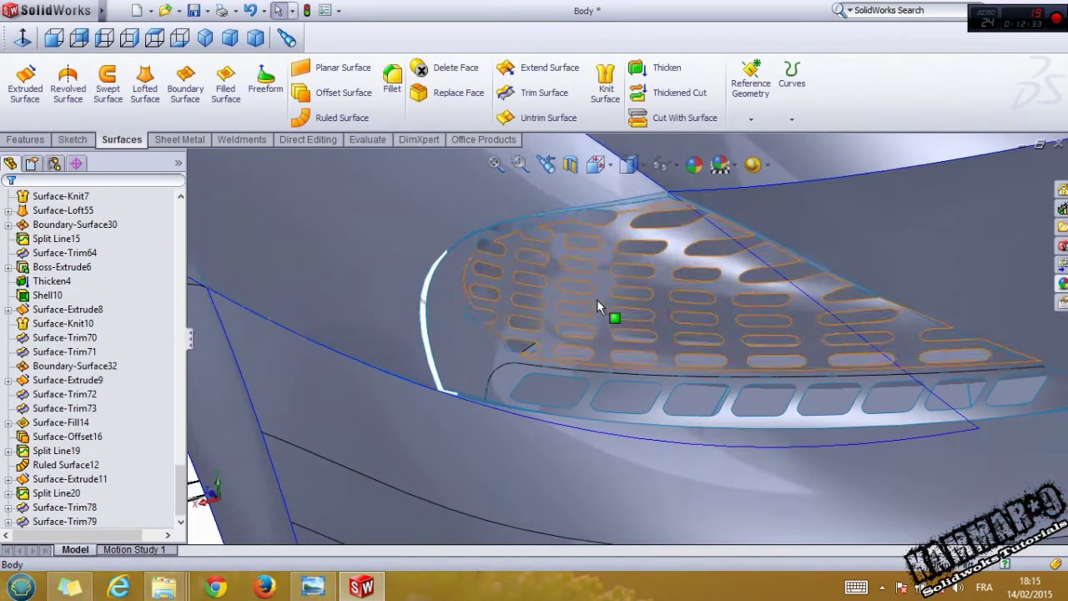
left_click(343, 119)
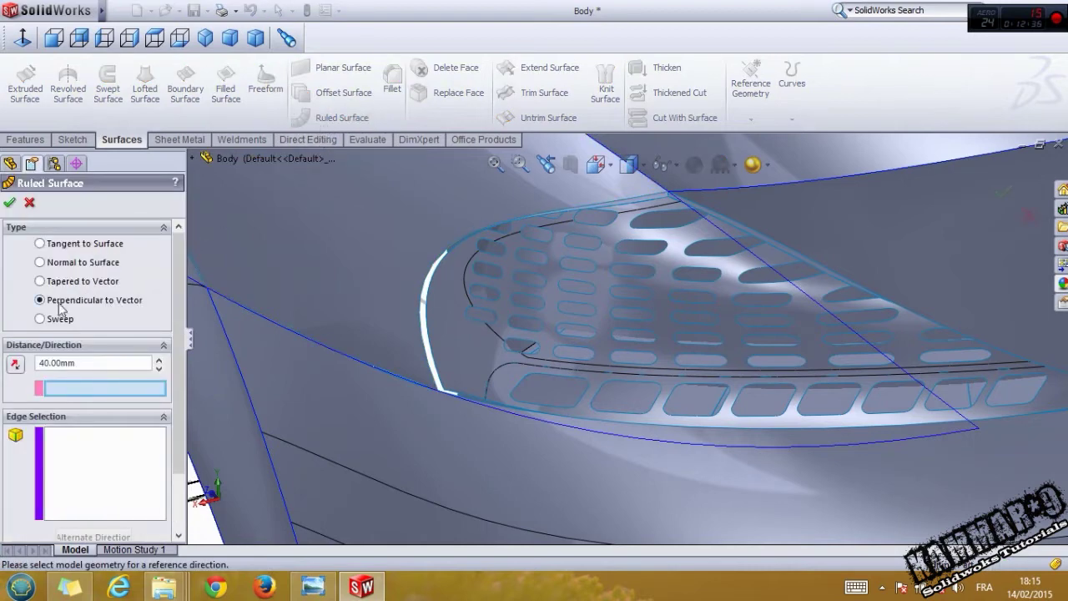
left_click(204, 160)
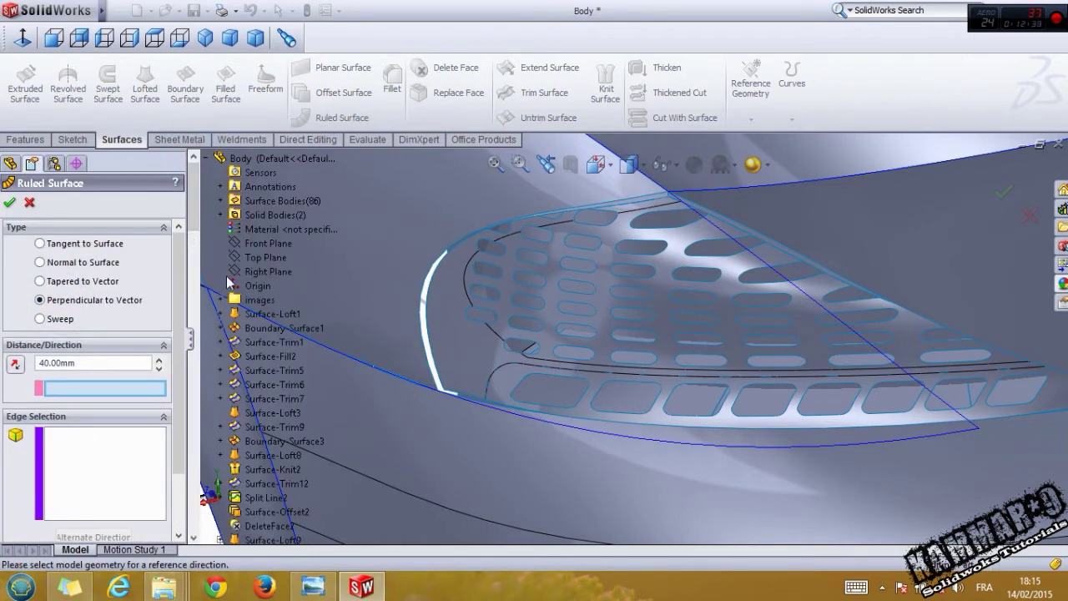
left_click(265, 258)
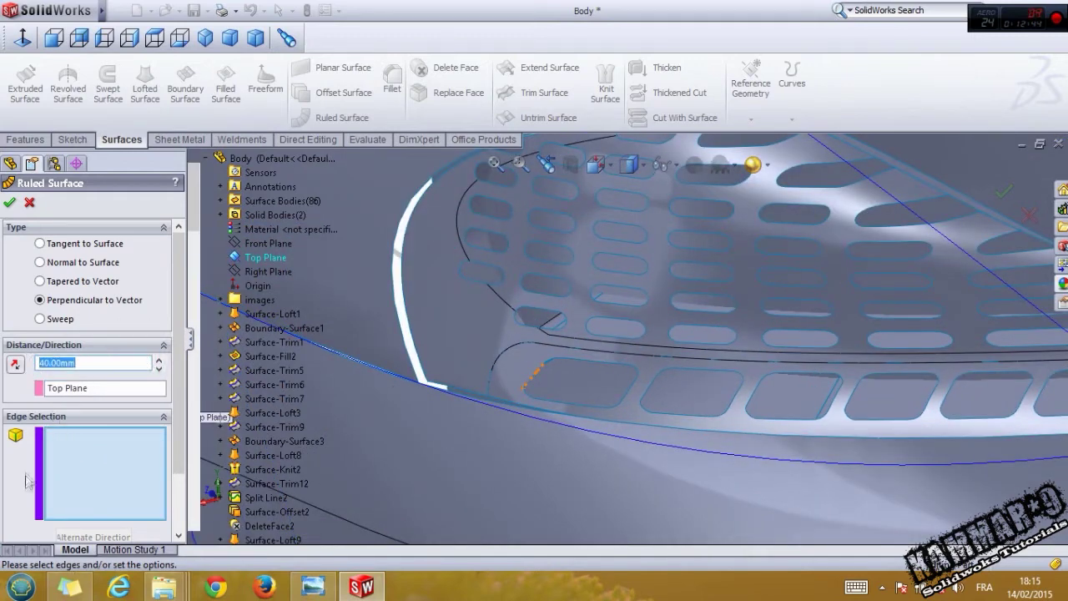
key("Return")
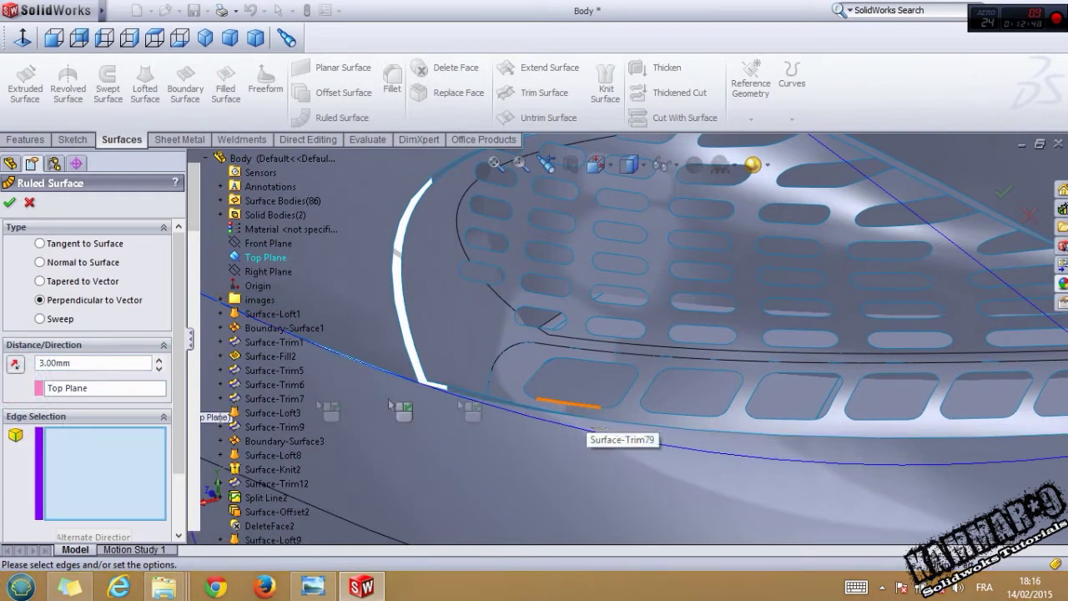
Step: Add the edge loops of the first three parallelogram openings to the ruled surface and reverse its direction
right_click(598, 408)
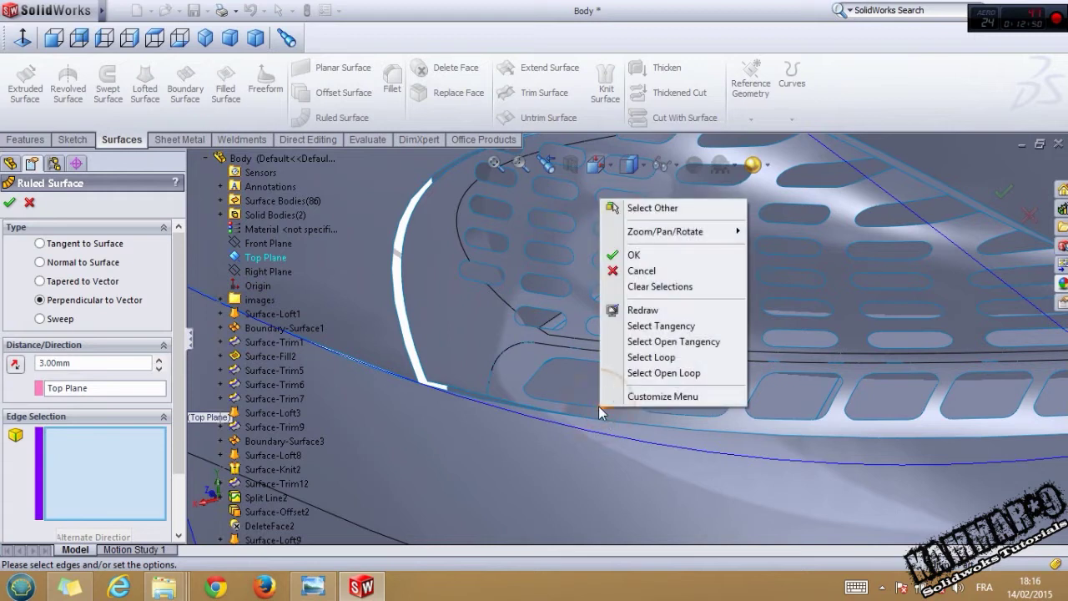
left_click(641, 358)
left_click(16, 363)
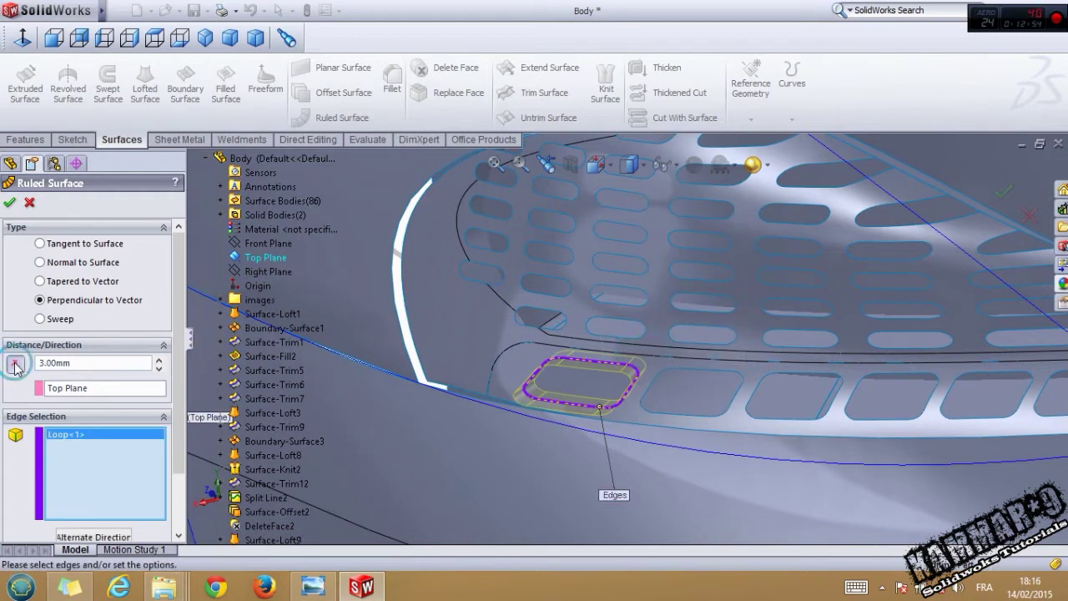
scroll(784, 384, "down", 2)
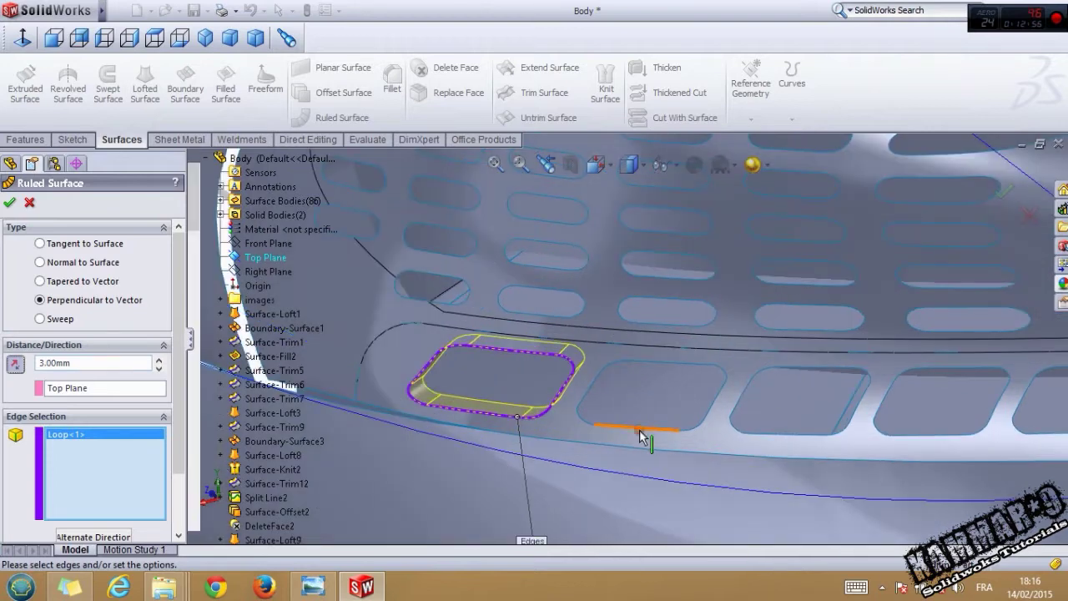
right_click(641, 435)
left_click(678, 382)
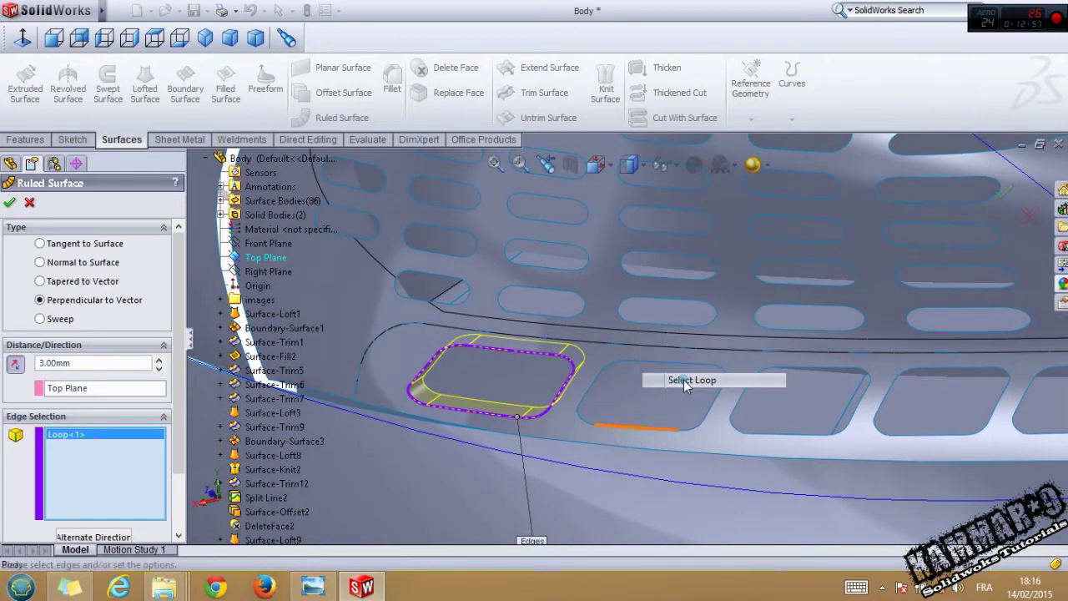
right_click(740, 432)
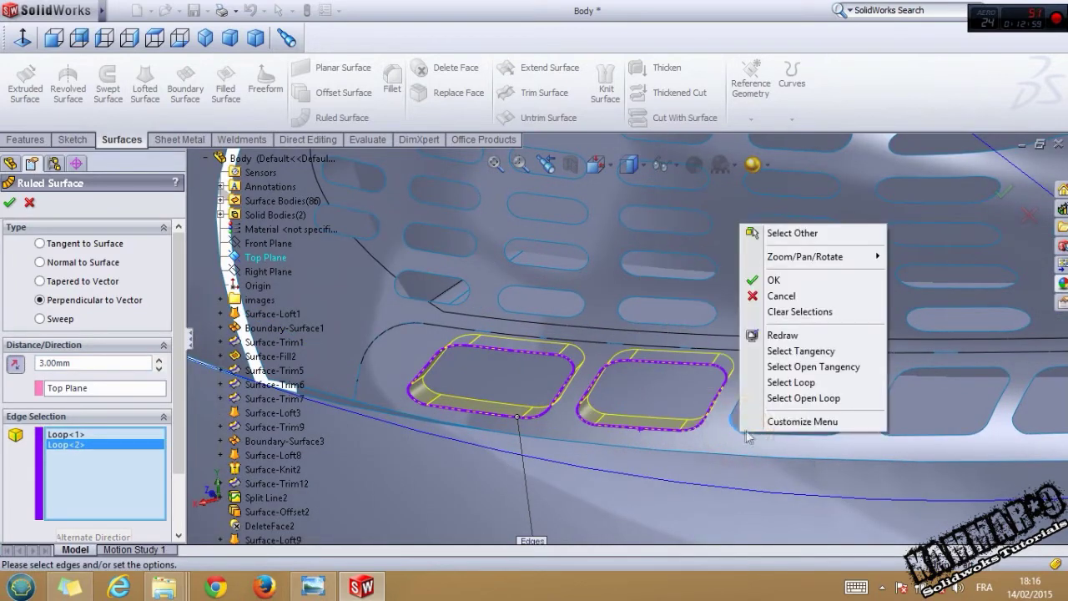
left_click(766, 384)
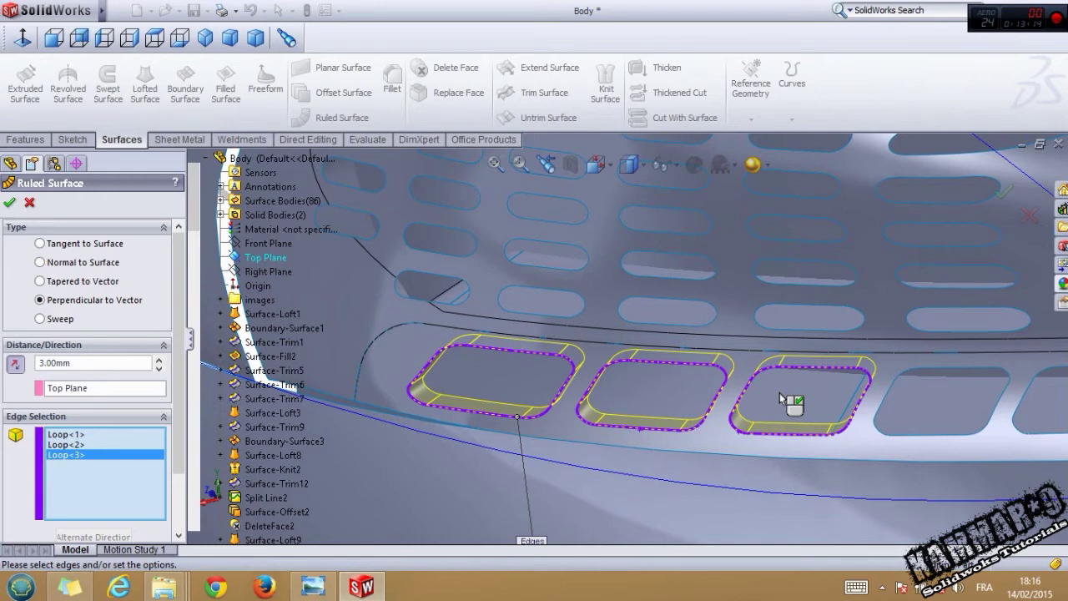
Step: Add the edge loops of the fourth and fifth parallelogram openings to the ruled surface
scroll(768, 397, "up", 2)
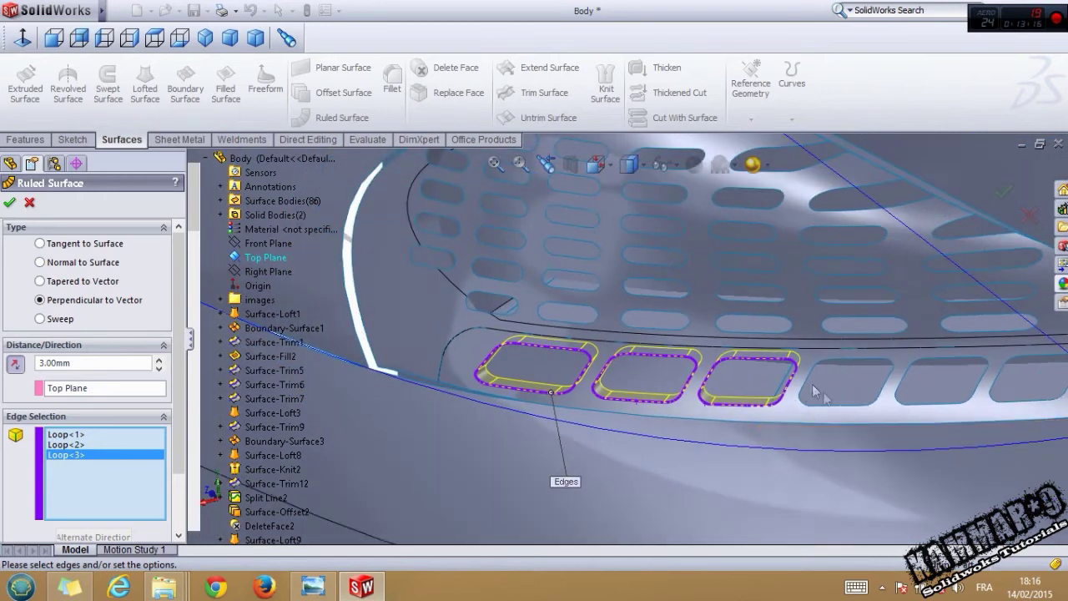
scroll(851, 366, "down", 1)
right_click(804, 414)
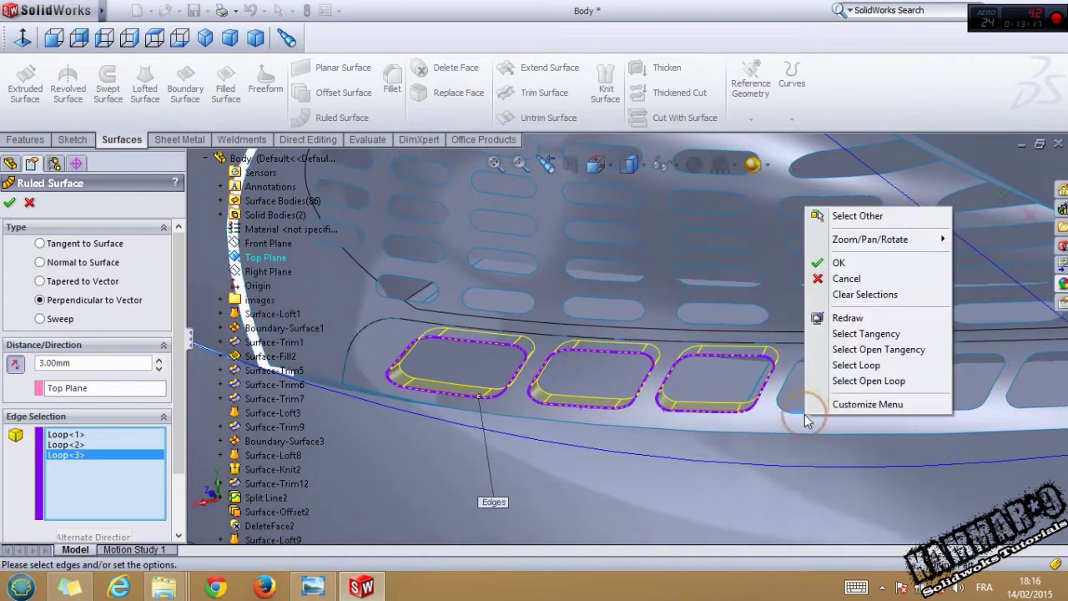
left_click(856, 365)
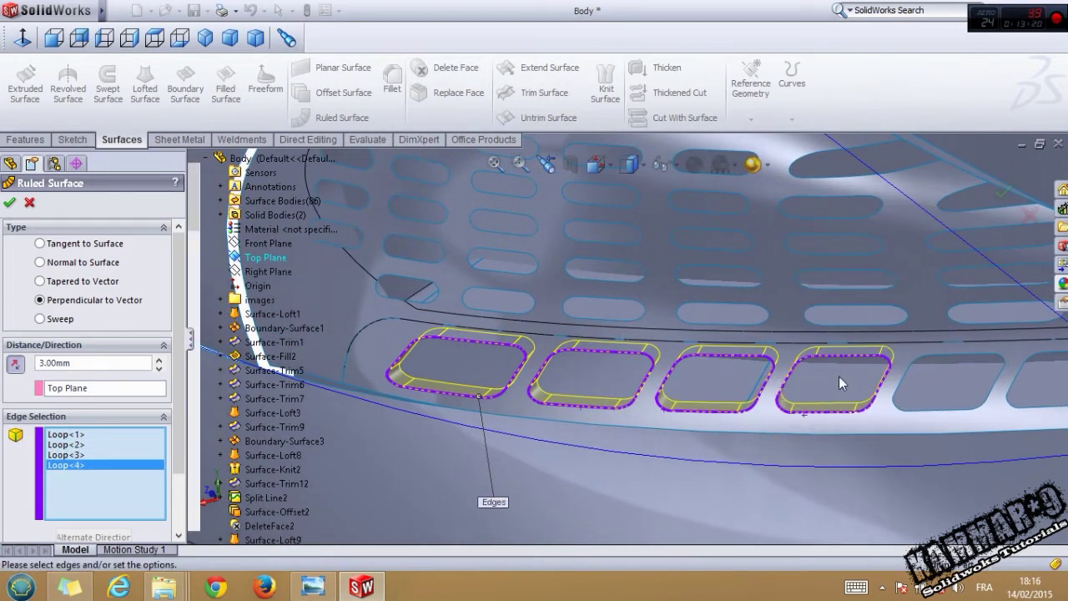
scroll(839, 376, "up", 2)
scroll(868, 392, "down", 2)
right_click(869, 391)
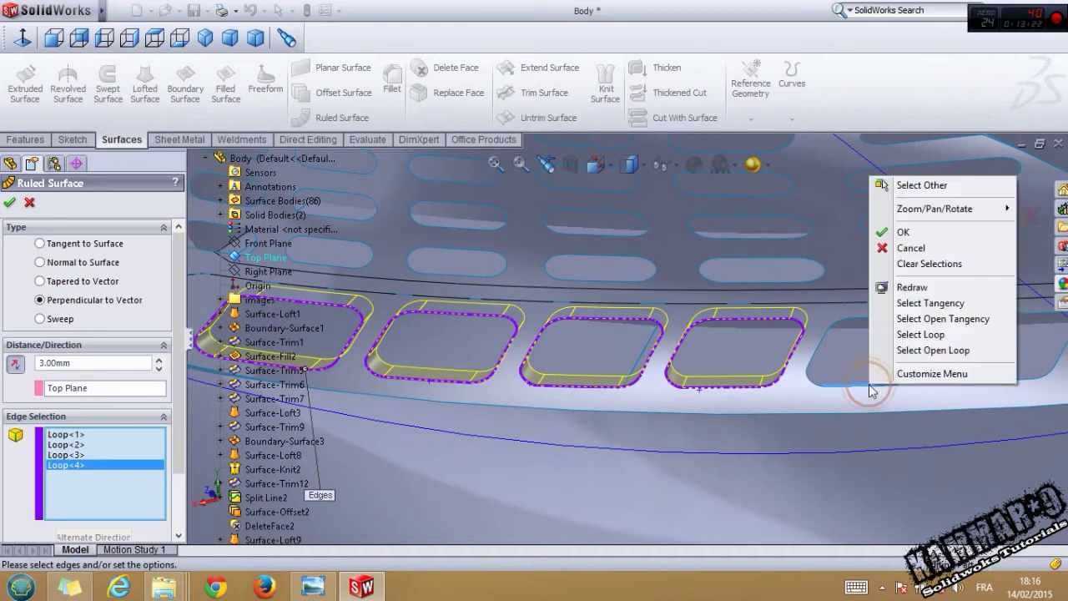
left_click(912, 334)
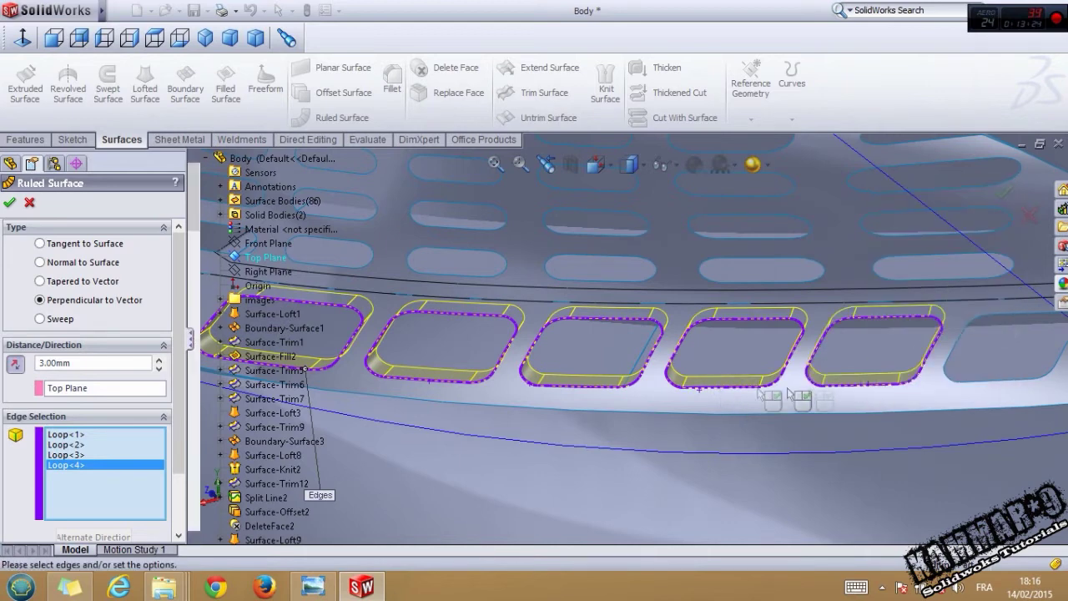
Step: Add the edge loops of the last three parallelogram openings in the row to the ruled surface
scroll(882, 362, "up", 2)
scroll(881, 362, "down", 2)
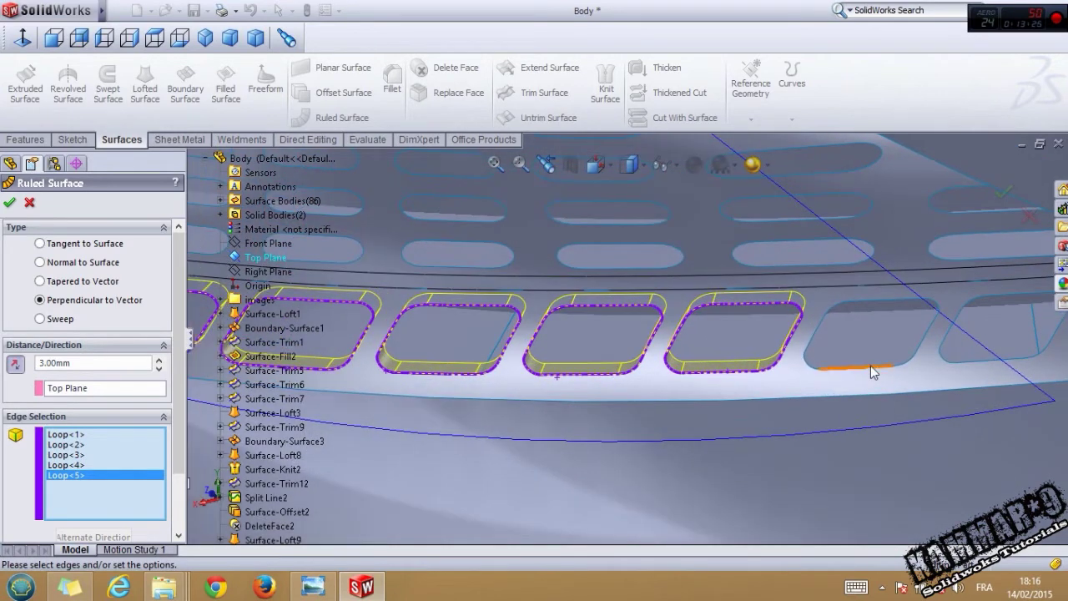
right_click(871, 365)
left_click(922, 316)
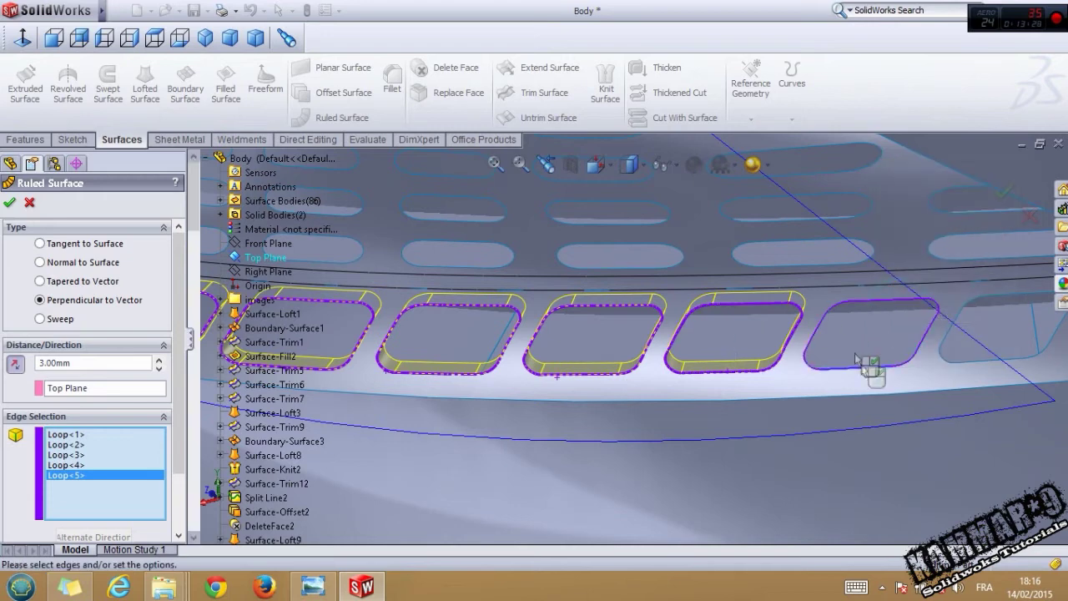
scroll(853, 364, "up", 3)
scroll(894, 345, "down", 1)
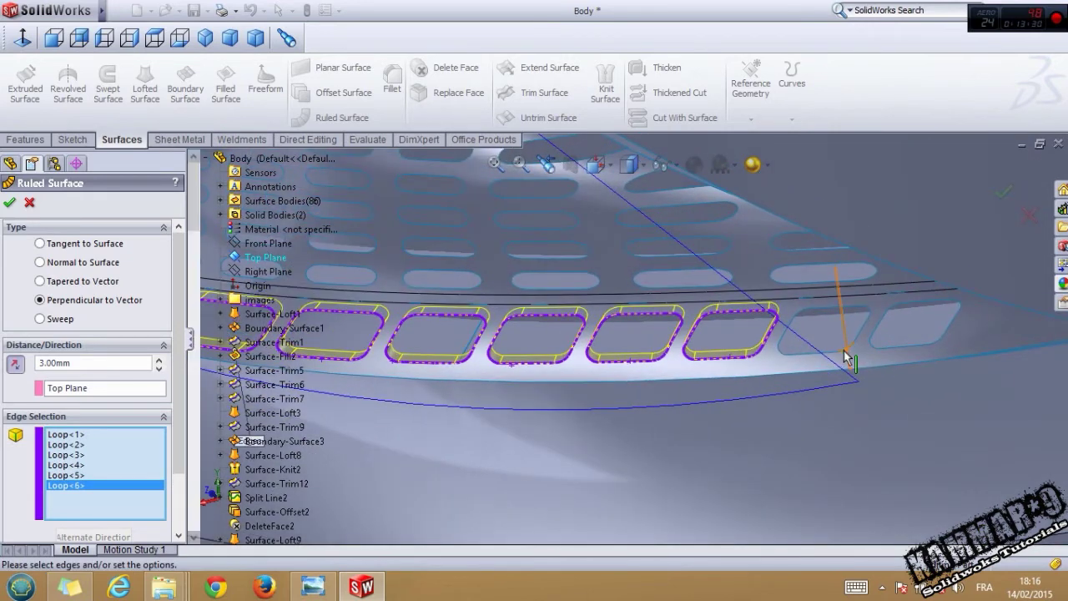
right_click(844, 352)
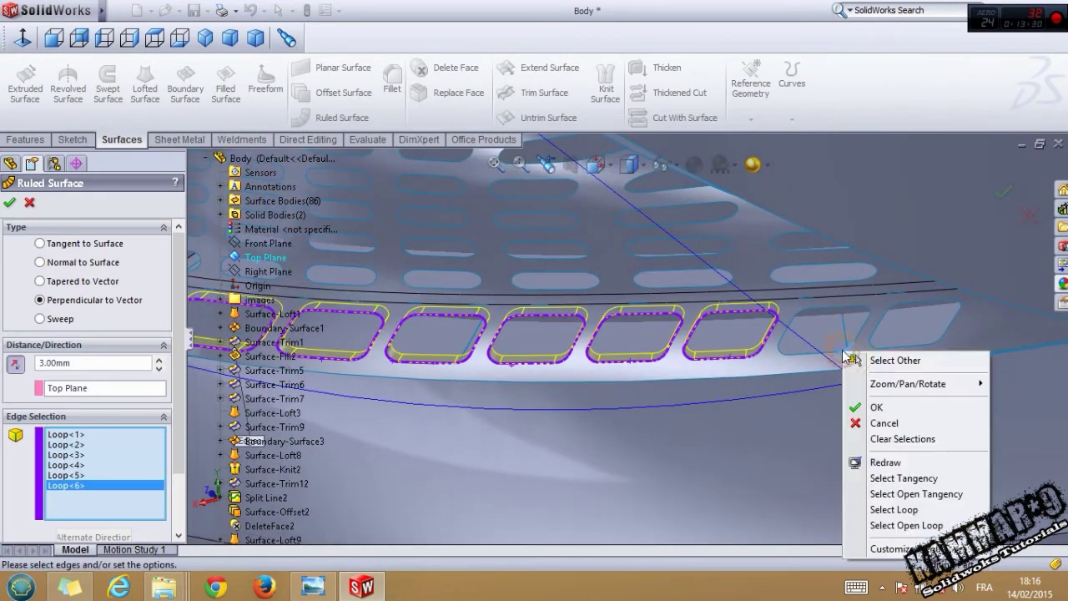
left_click(891, 509)
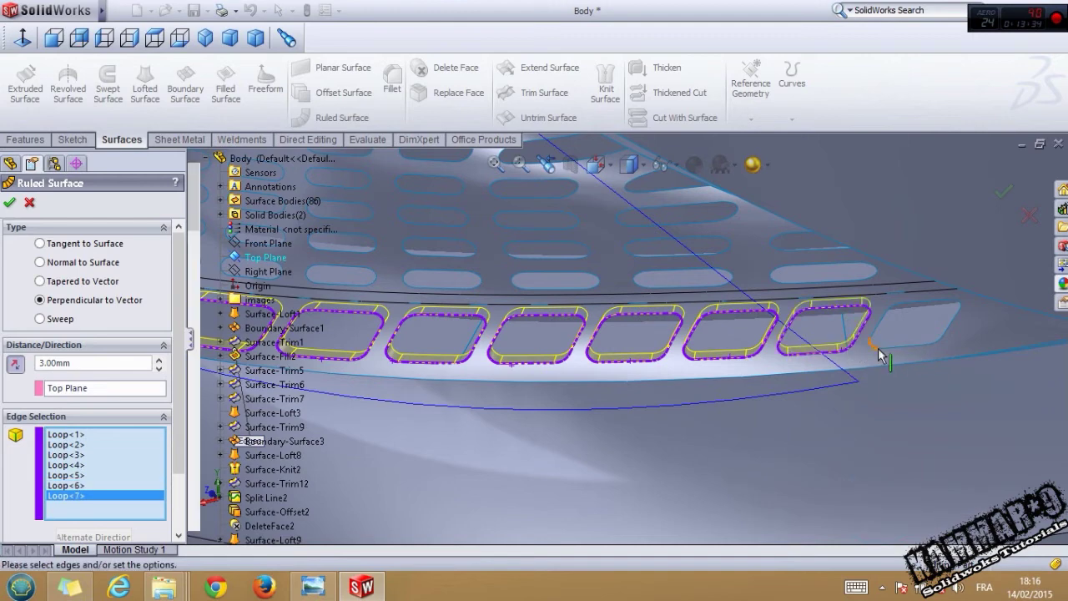
right_click(881, 355)
left_click(900, 504)
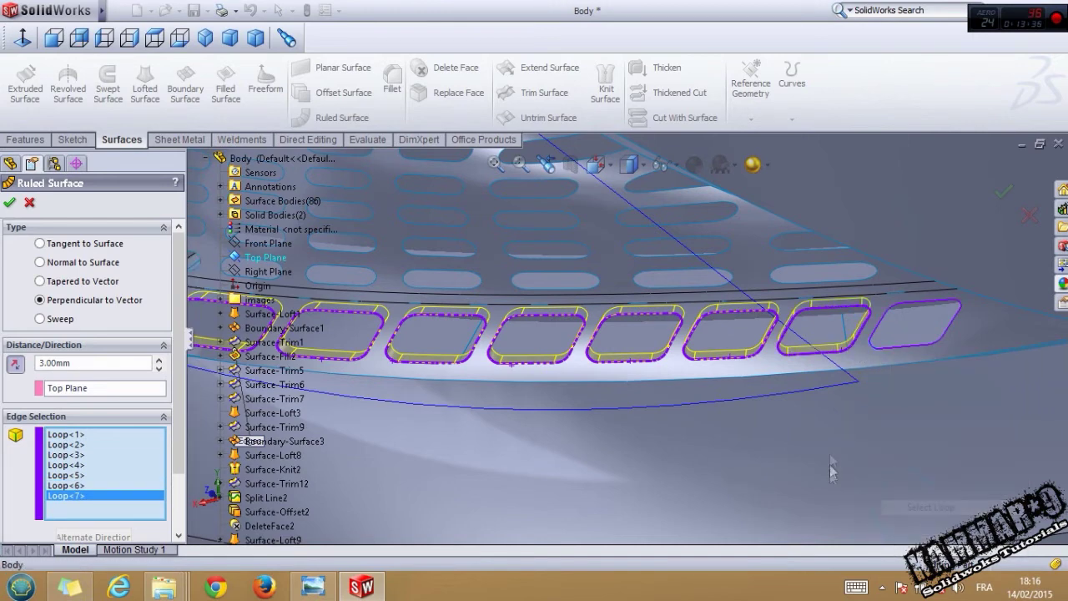
Step: Add the outer boundary loop of the slotted area above the row to the ruled surface
scroll(825, 389, "up", 2)
scroll(824, 389, "up", 2)
scroll(434, 289, "down", 3)
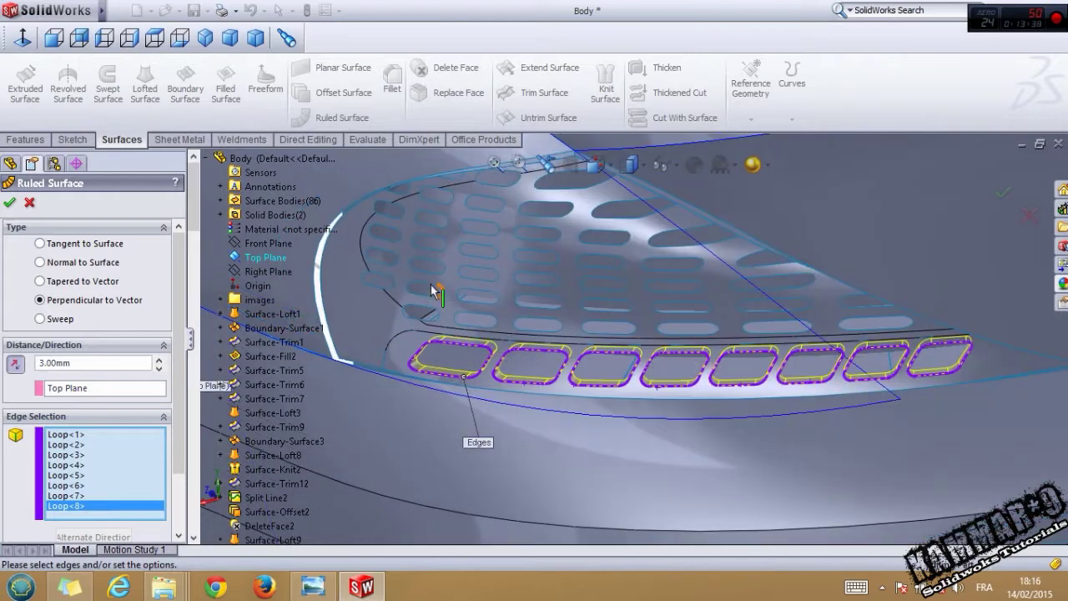
scroll(468, 335, "down", 2)
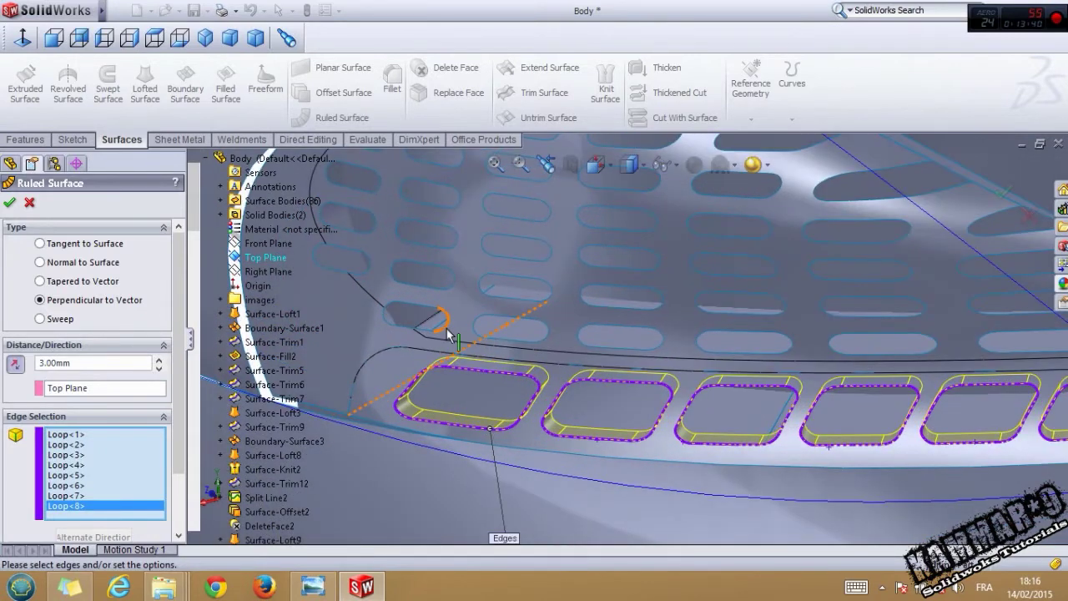
right_click(450, 334)
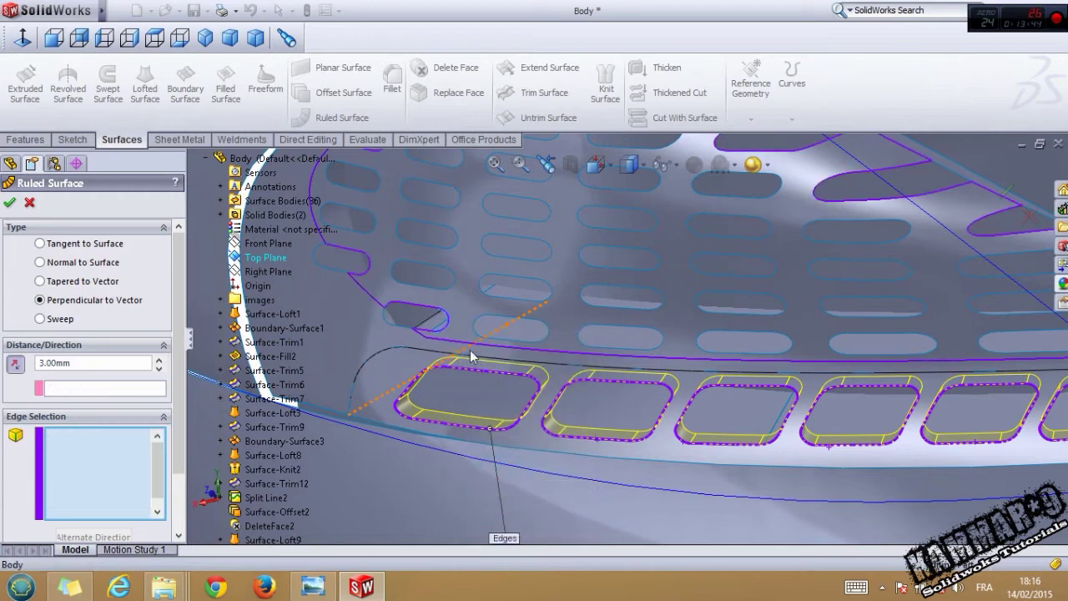
middle_click_drag(495, 365, 519, 314)
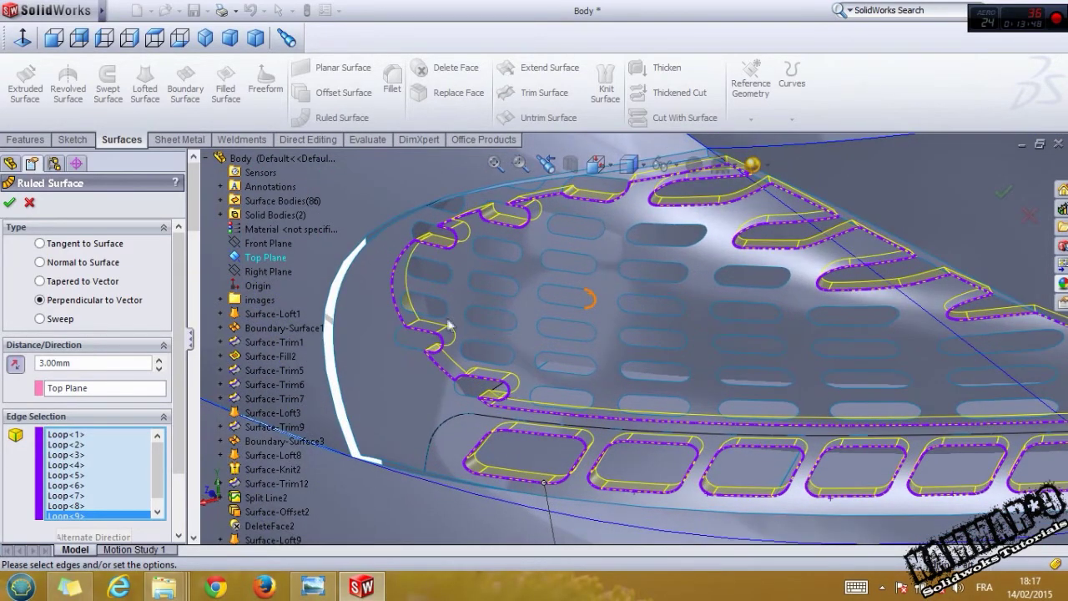
Step: Add the edge loops of the slot at the area's rounded end and the first two slots of the lowest row to the ruled surface
right_click(441, 319)
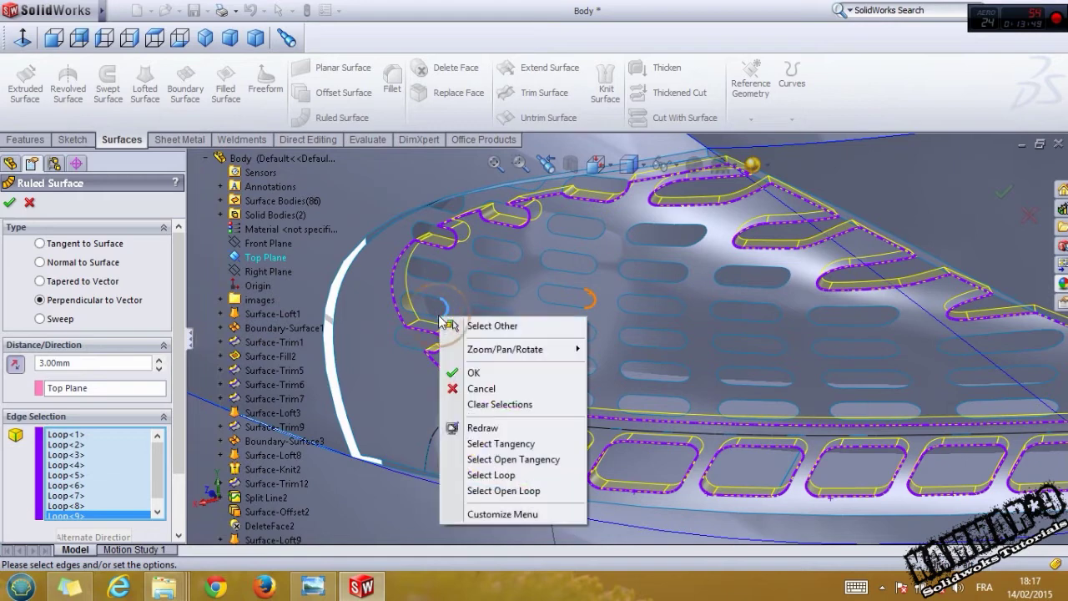
left_click(484, 475)
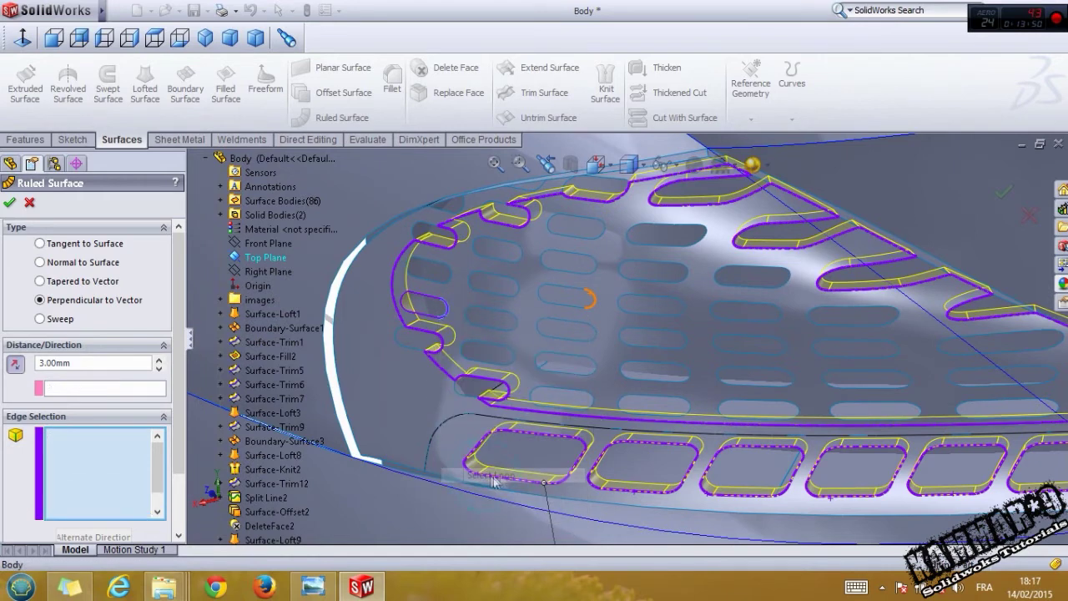
right_click(572, 396)
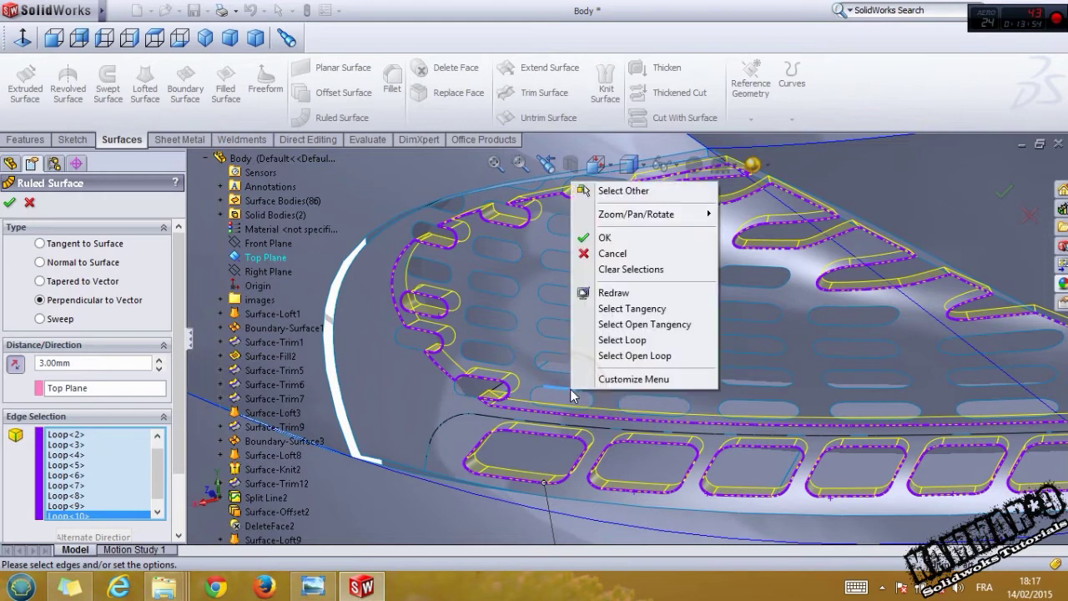
left_click(613, 341)
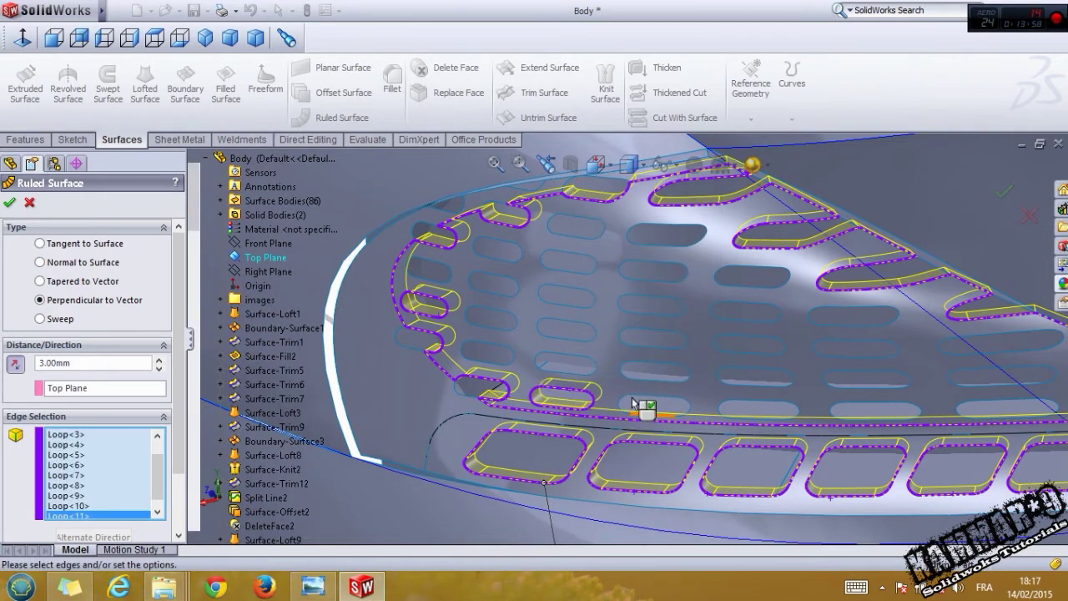
right_click(659, 404)
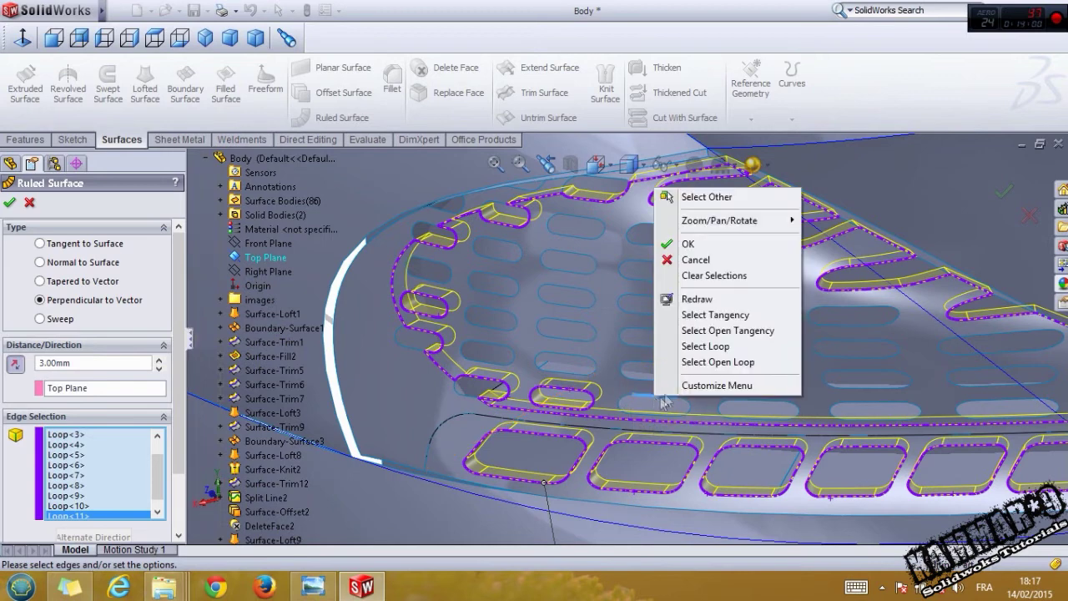
left_click(680, 346)
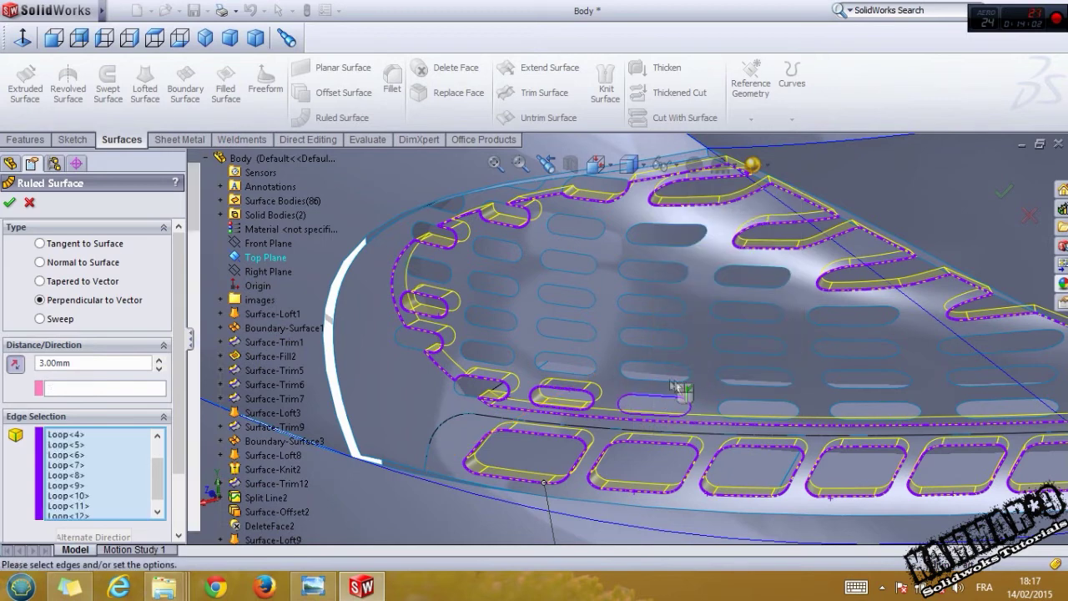
middle_click_drag(701, 406, 759, 406)
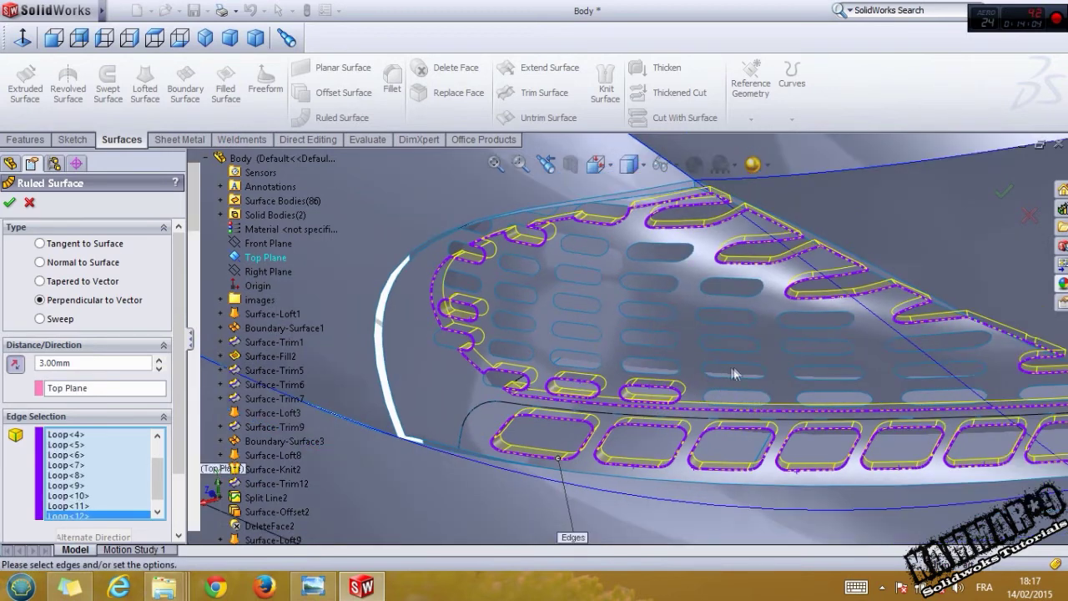